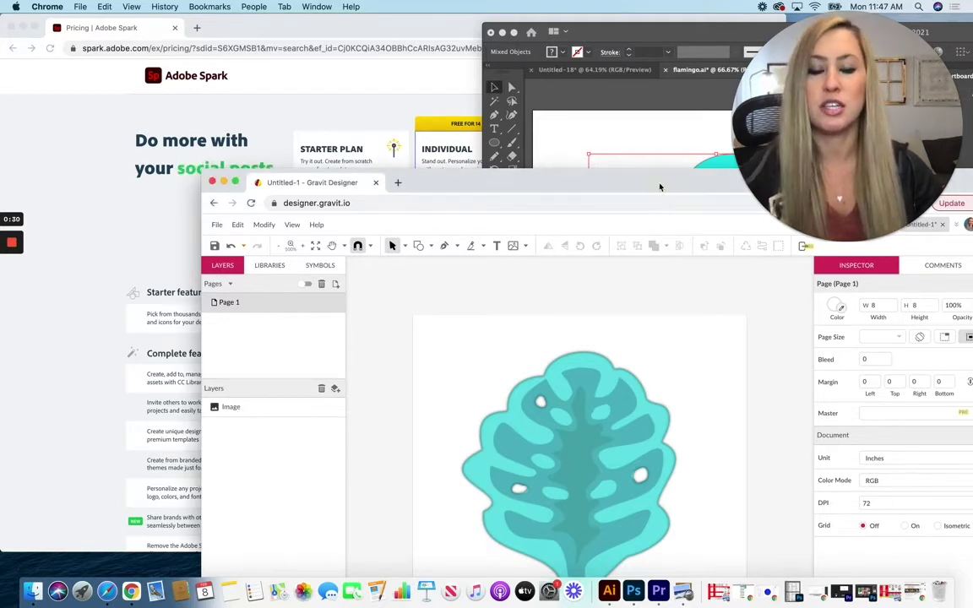
# Move the Gravit Designer window up and left so the leaf canvas is fully visible.
pyautogui.moveTo(662, 190); pyautogui.dragTo(528, 118)
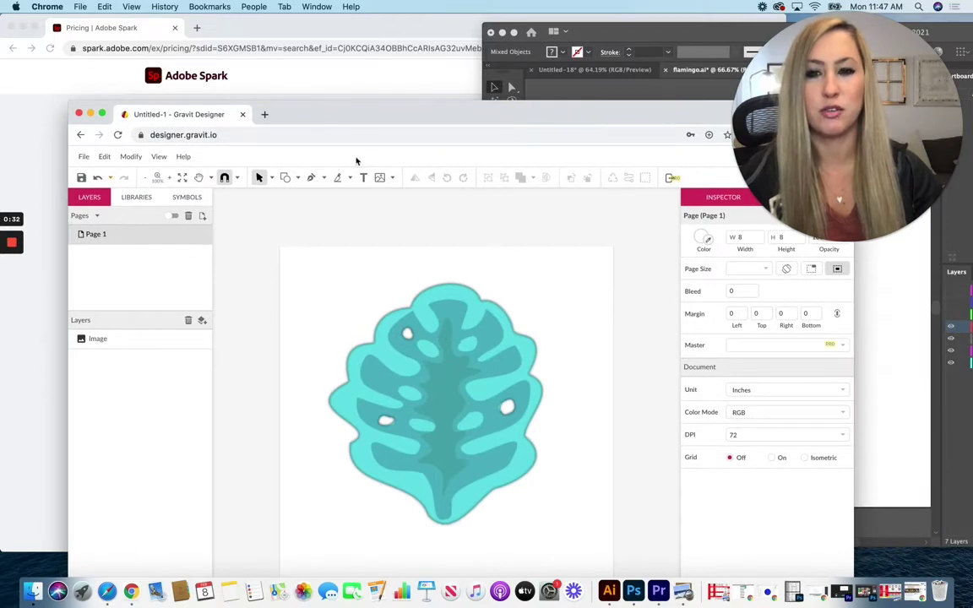
pyautogui.moveTo(394, 124); pyautogui.dragTo(406, 105)
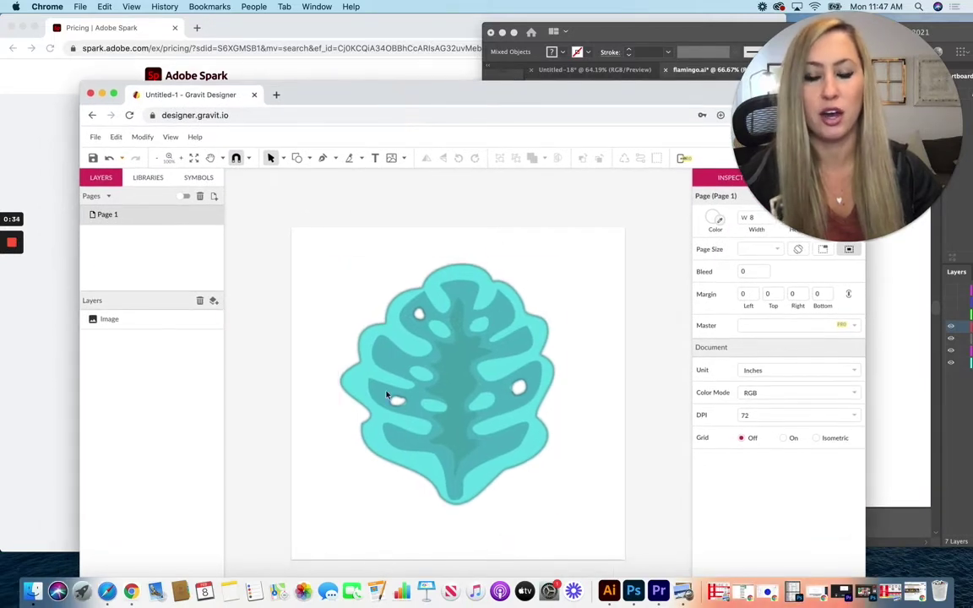
# Export the monstera leaf as a PNG named 'leaf', then minimize Gravit Designer.
pyautogui.click(97, 137)
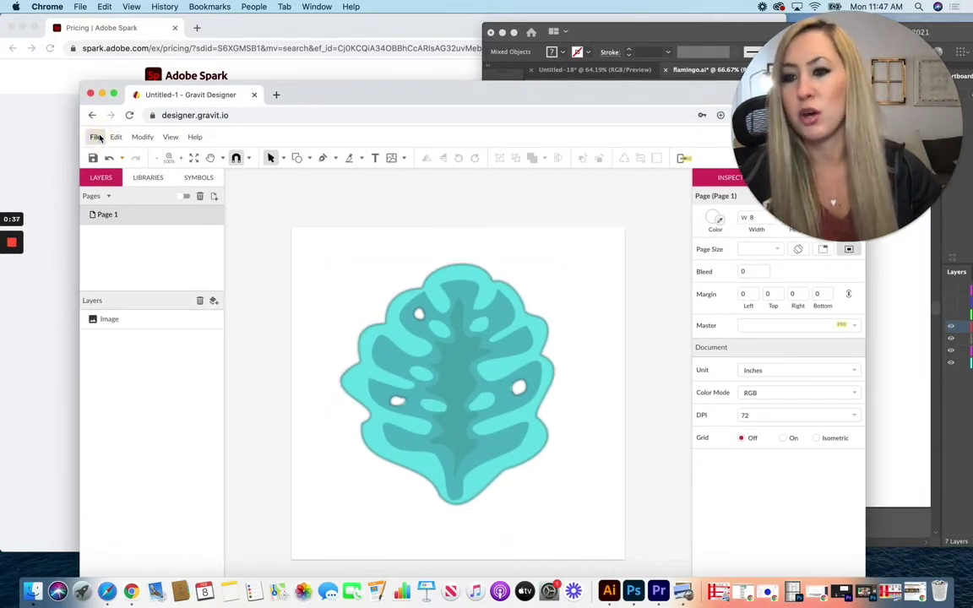
pyautogui.moveTo(153, 347)
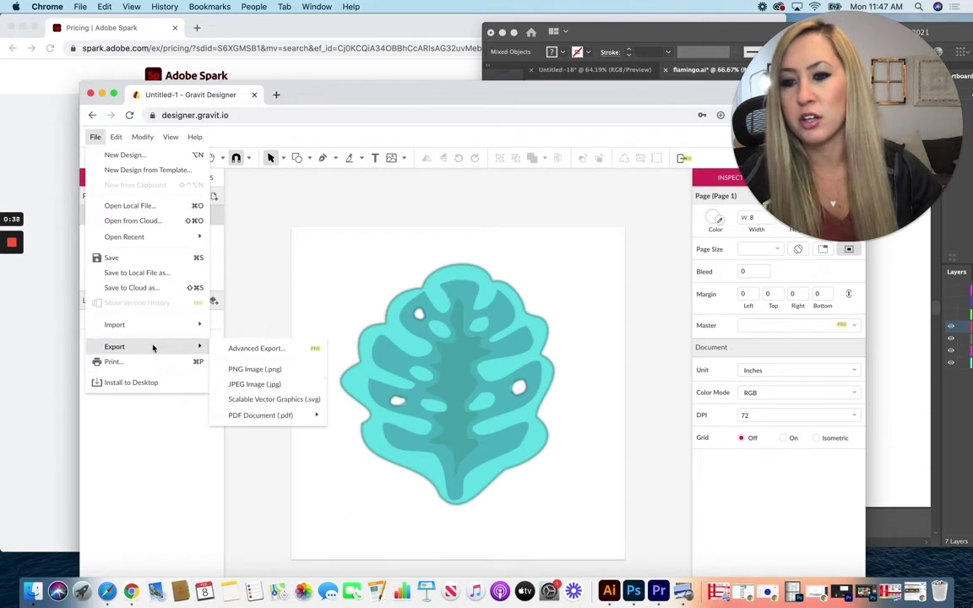
pyautogui.click(247, 373)
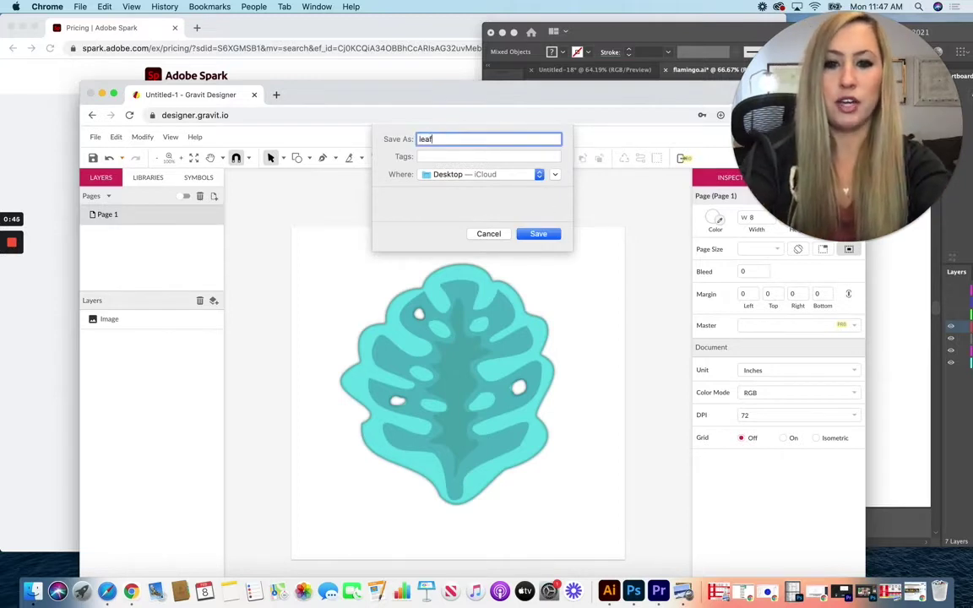
pyautogui.click(531, 234)
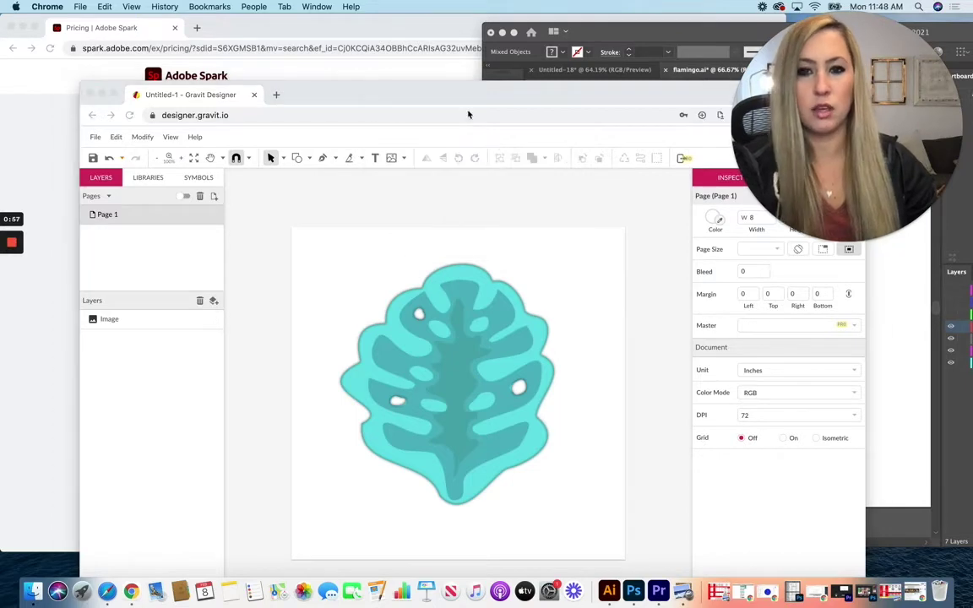
pyautogui.click(103, 94)
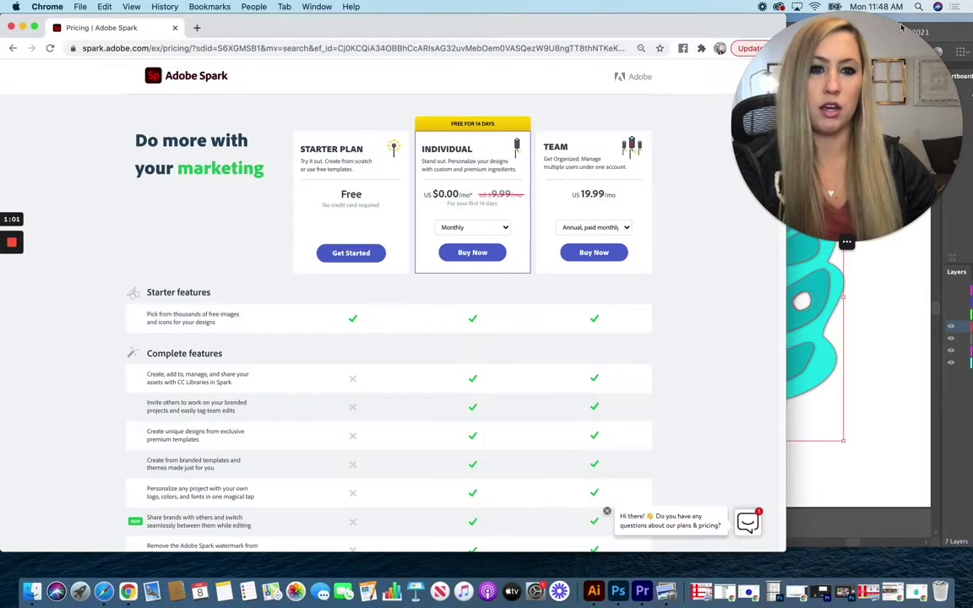
# Bring Illustrator in front of the browser, shift its window left, and open its File menu.
pyautogui.click(902, 29)
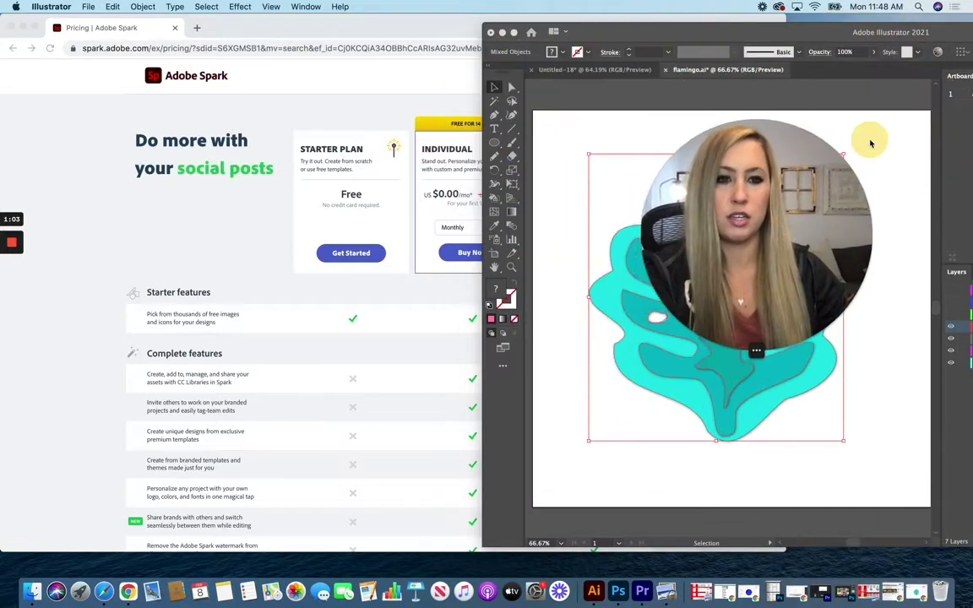
pyautogui.moveTo(760, 34); pyautogui.dragTo(693, 34)
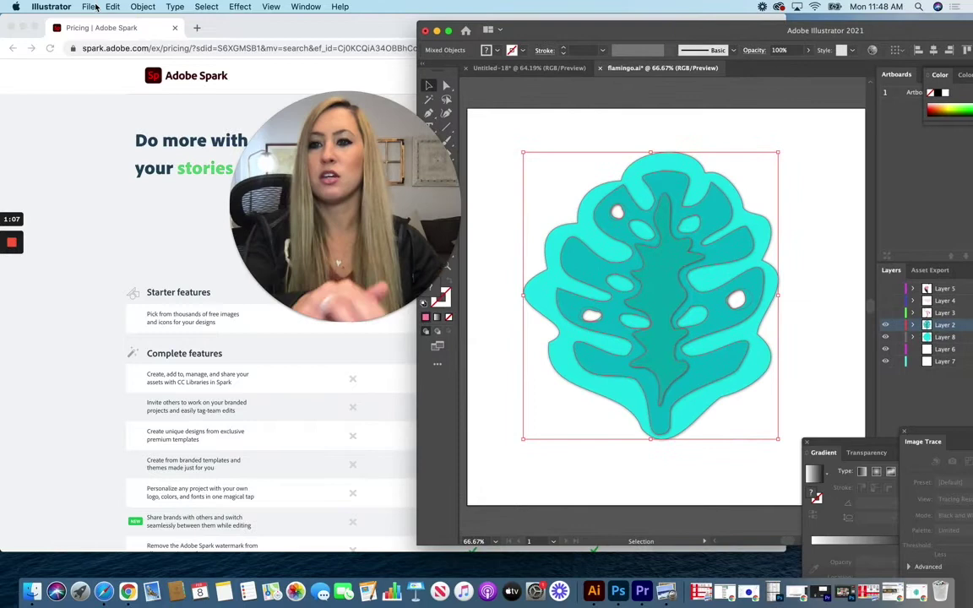
pyautogui.click(96, 8)
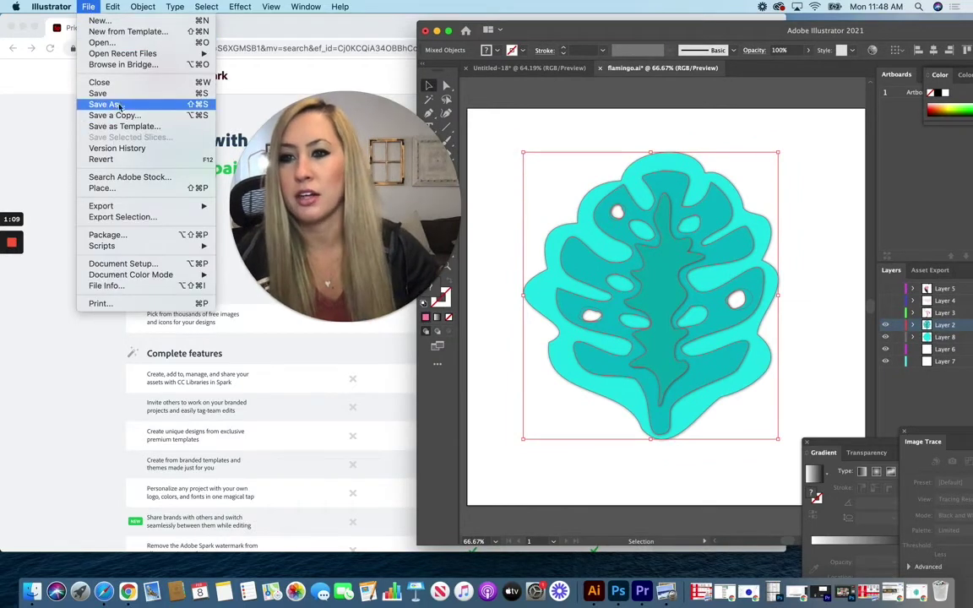
pyautogui.moveTo(126, 207)
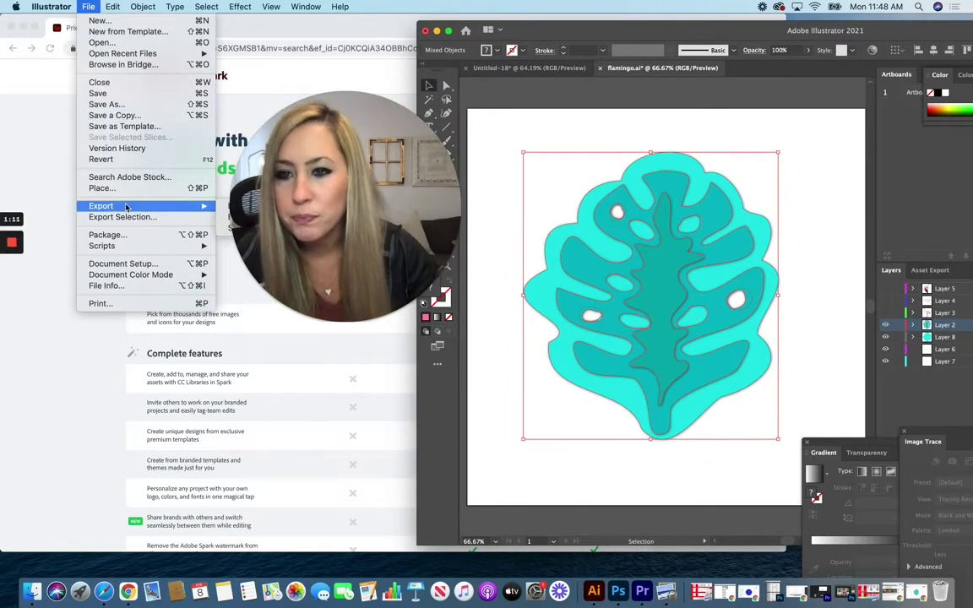
pyautogui.press('Escape')
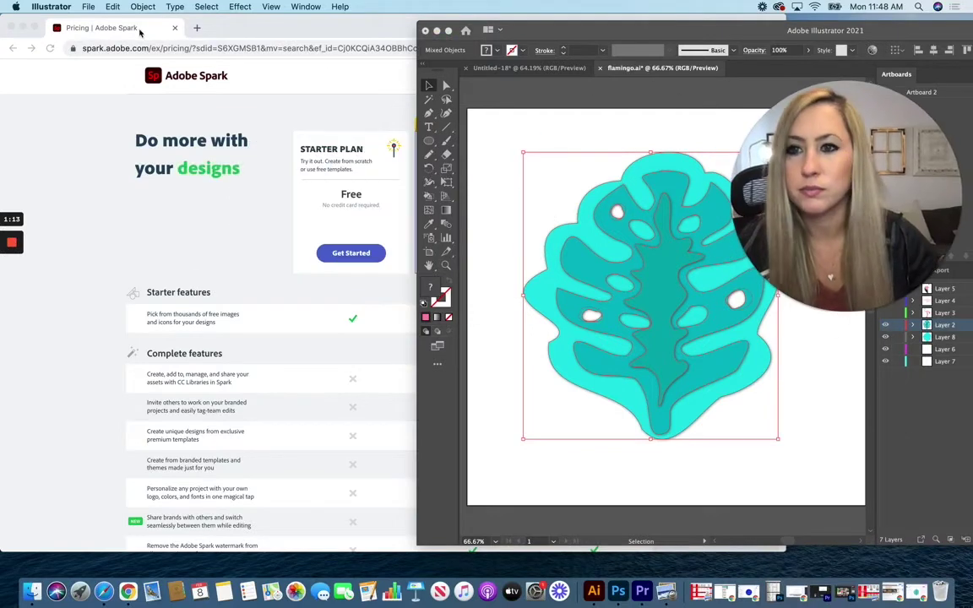
pyautogui.click(87, 7)
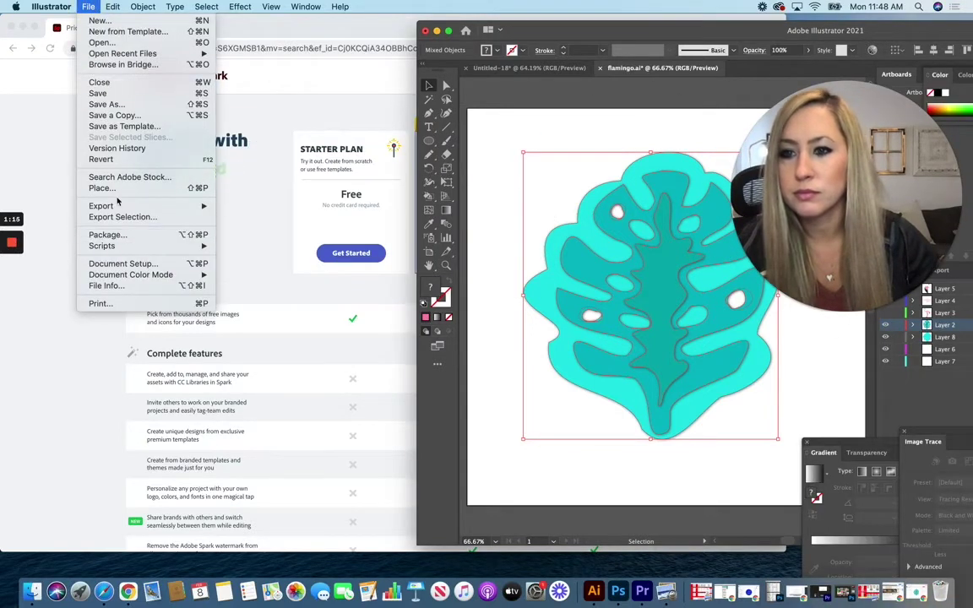
pyautogui.moveTo(106, 205)
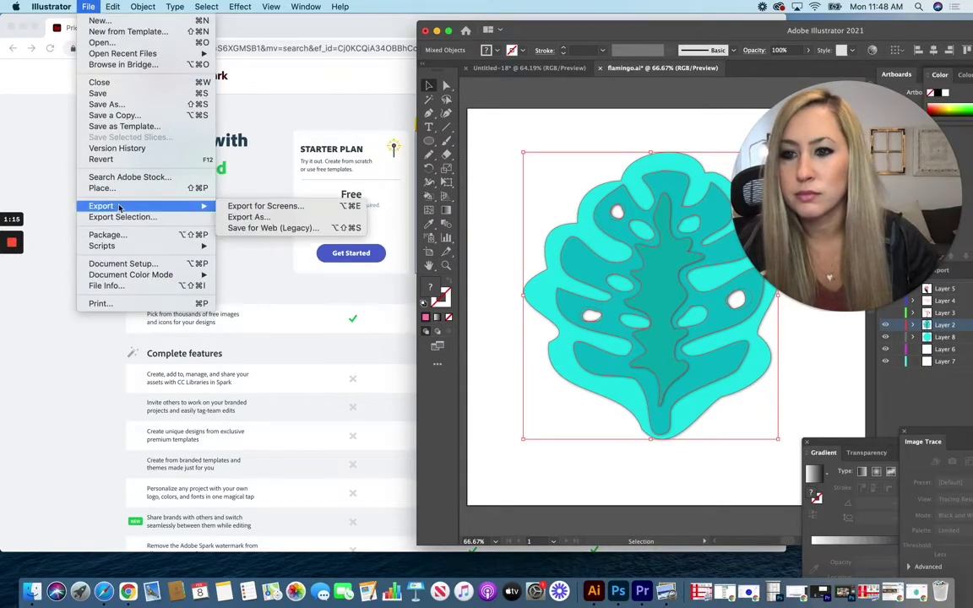
# Export the leaf artwork as a transparent PNG named 'leaf graphic' to the Desktop.
pyautogui.click(273, 217)
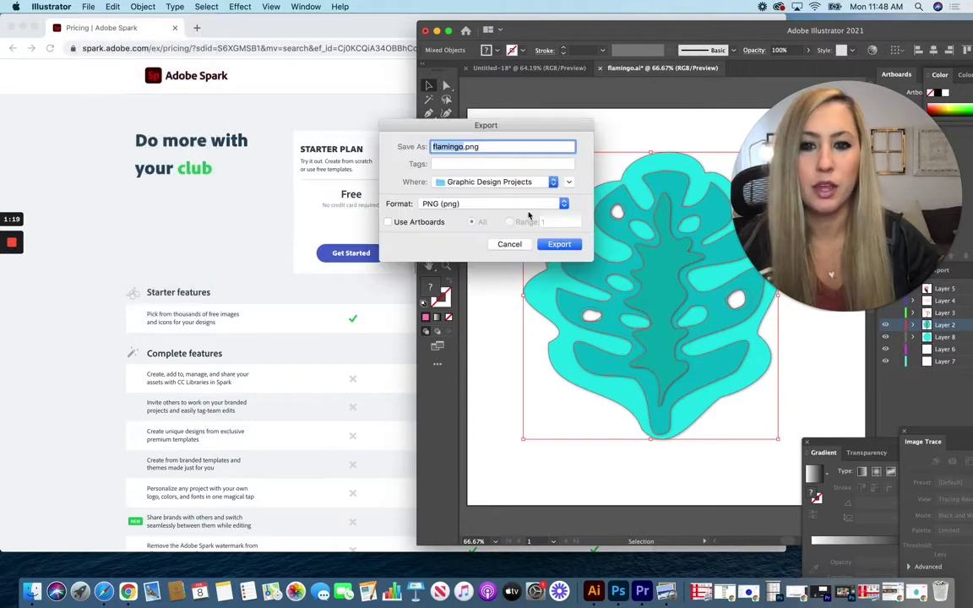
pyautogui.click(448, 204)
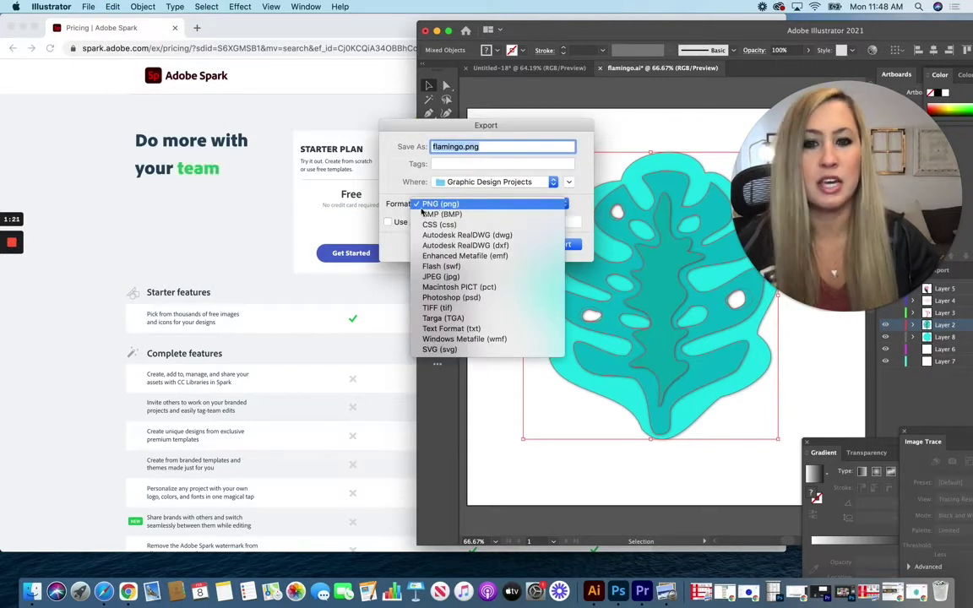
pyautogui.click(460, 149)
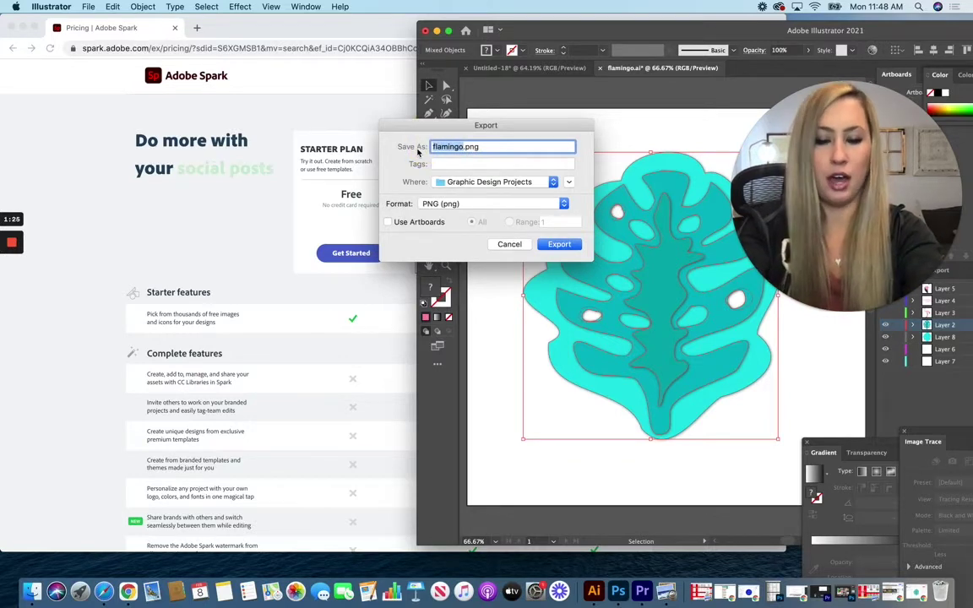
pyautogui.write('leaf ')
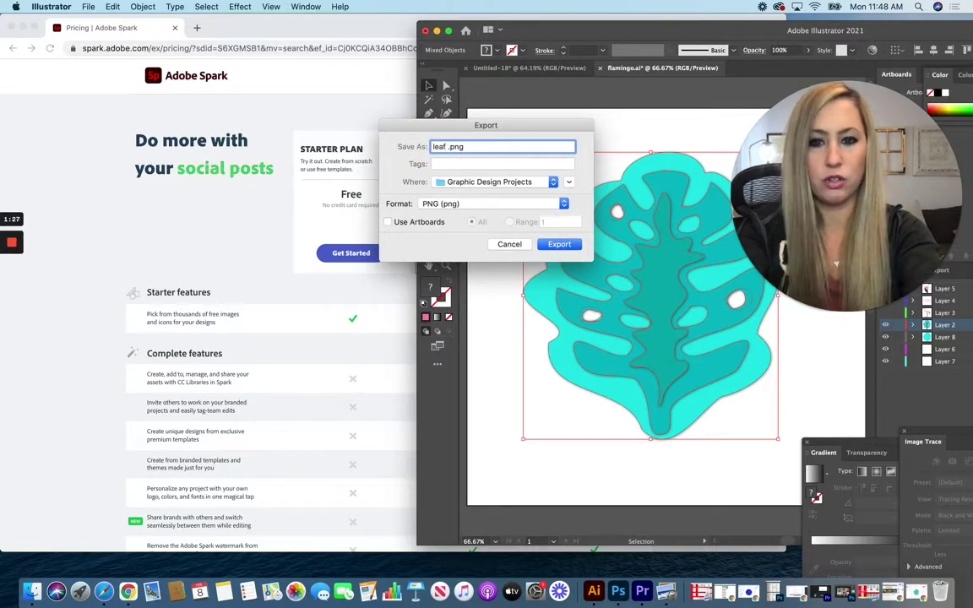
pyautogui.write('graphic')
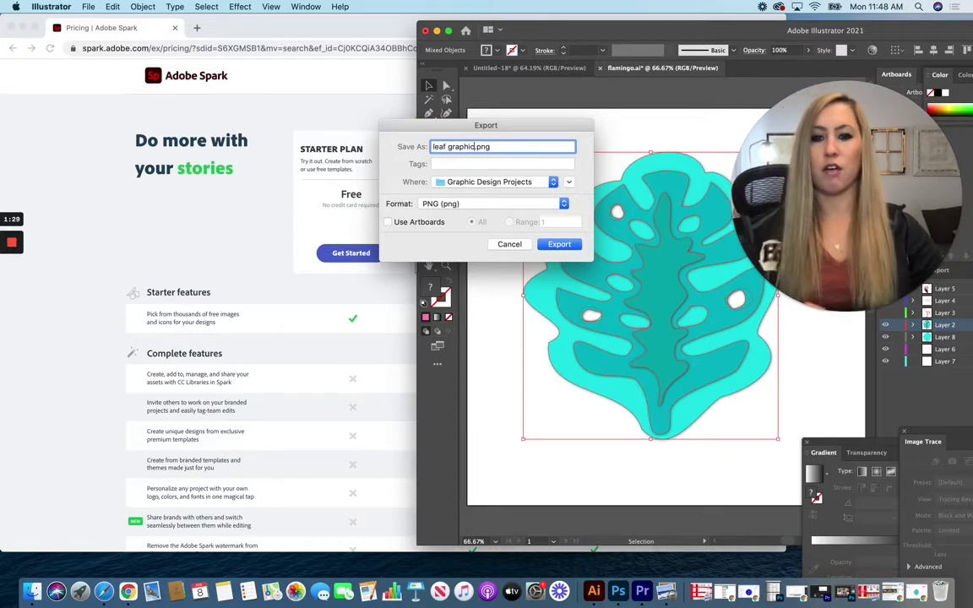
pyautogui.click(553, 181)
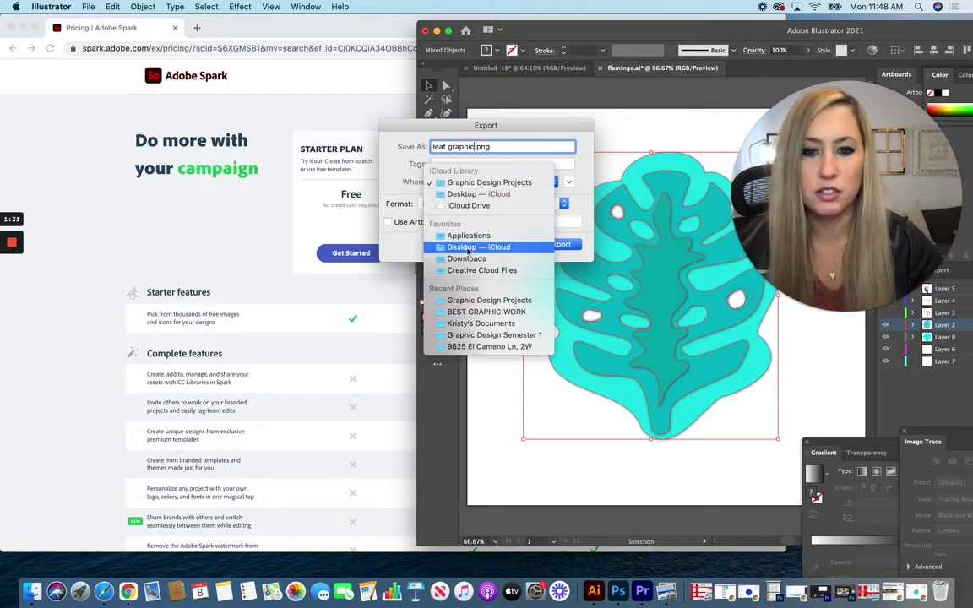
pyautogui.press('Escape')
pyautogui.click(559, 245)
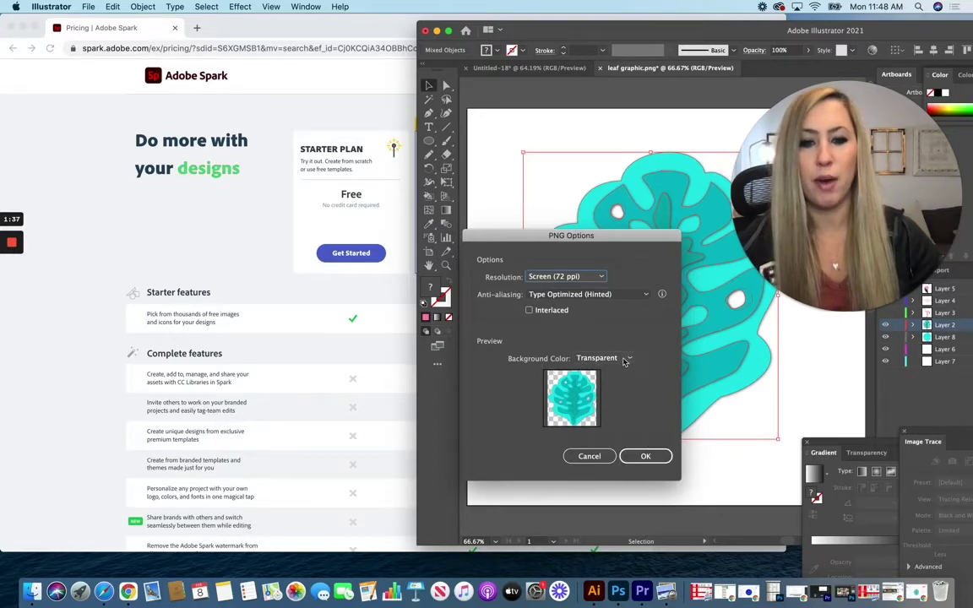
pyautogui.click(645, 456)
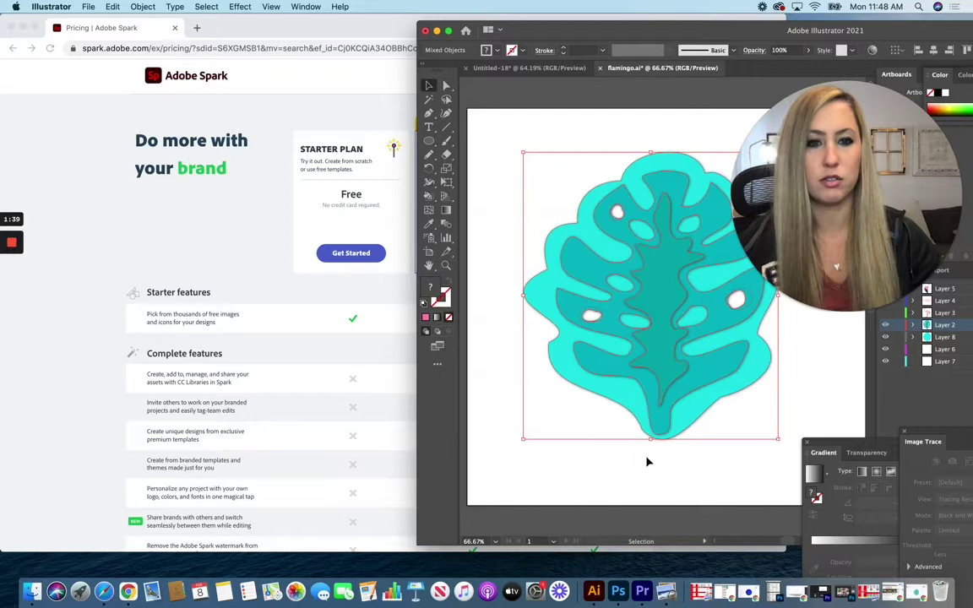
# Switch from Illustrator to the Spark pricing page and choose Get Started on the free Starter Plan.
pyautogui.click(436, 30)
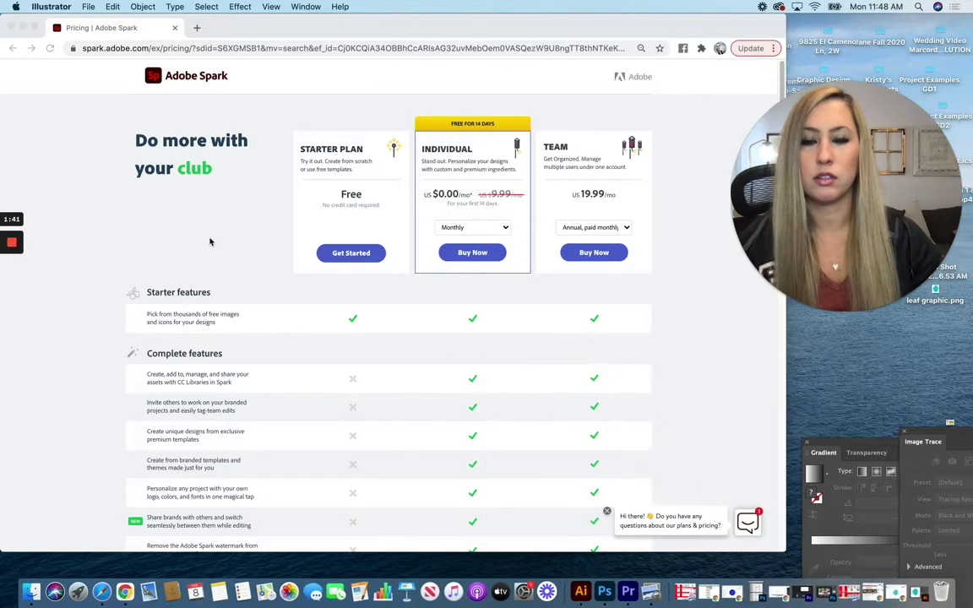
pyautogui.click(234, 235)
pyautogui.moveTo(269, 29); pyautogui.dragTo(284, 28)
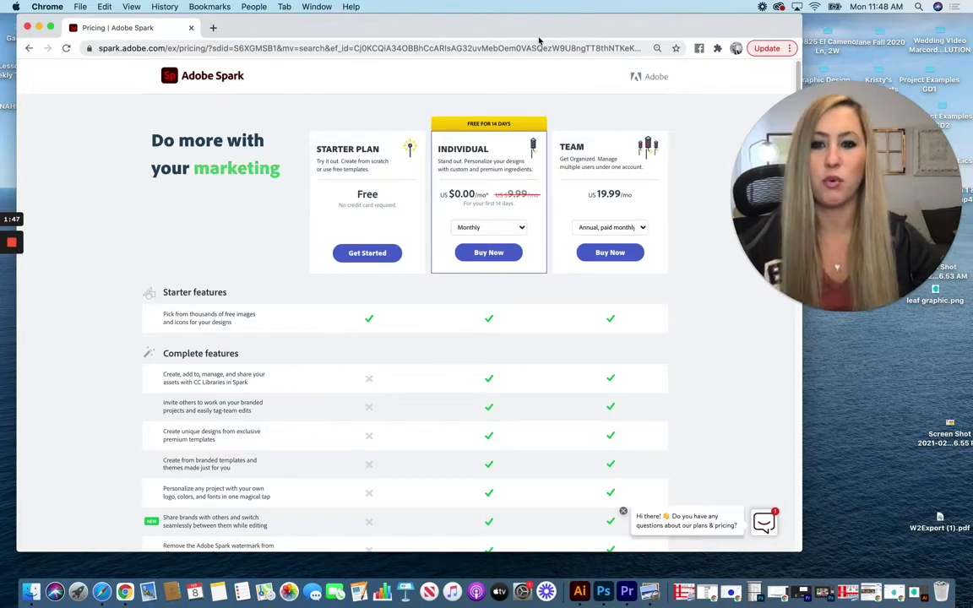
pyautogui.click(368, 253)
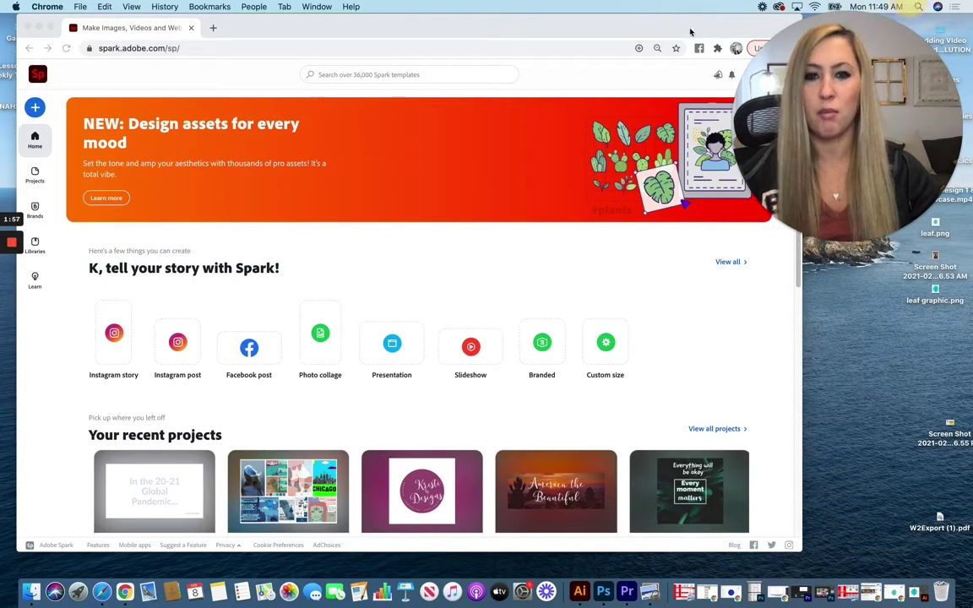
pyautogui.moveTo(688, 32); pyautogui.dragTo(715, 32)
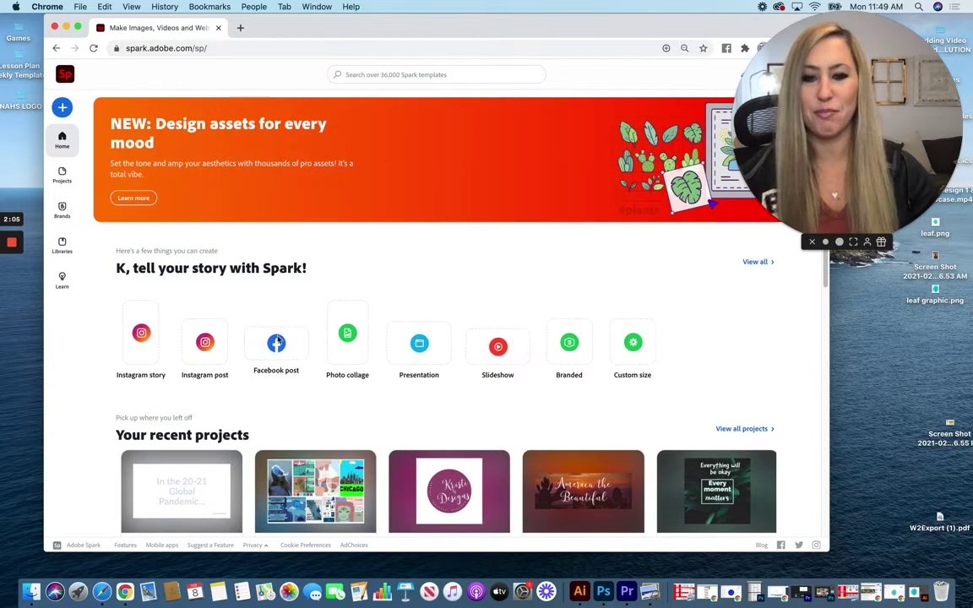
pyautogui.scroll(-2, 218, 369)
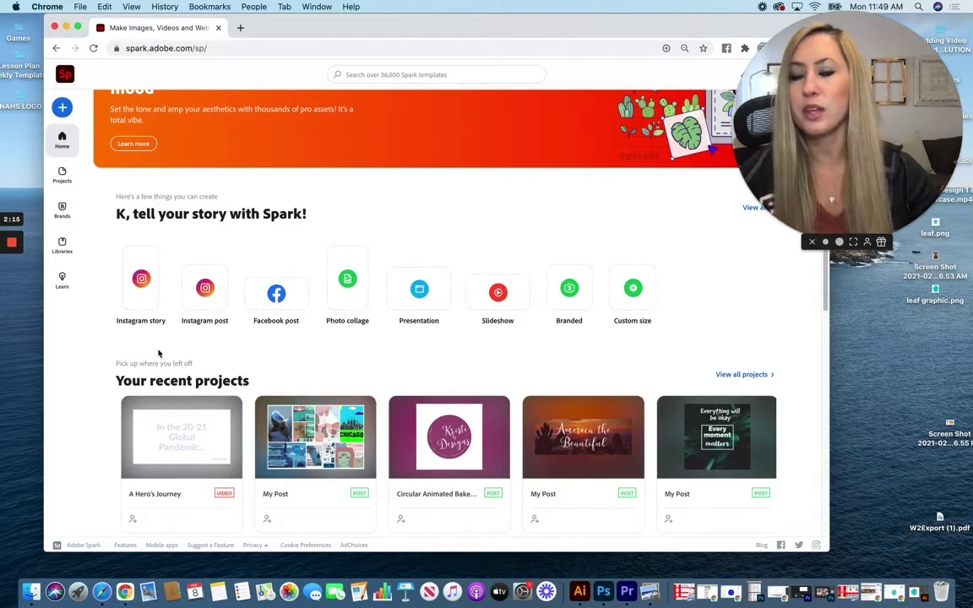
pyautogui.scroll(1, 158, 353)
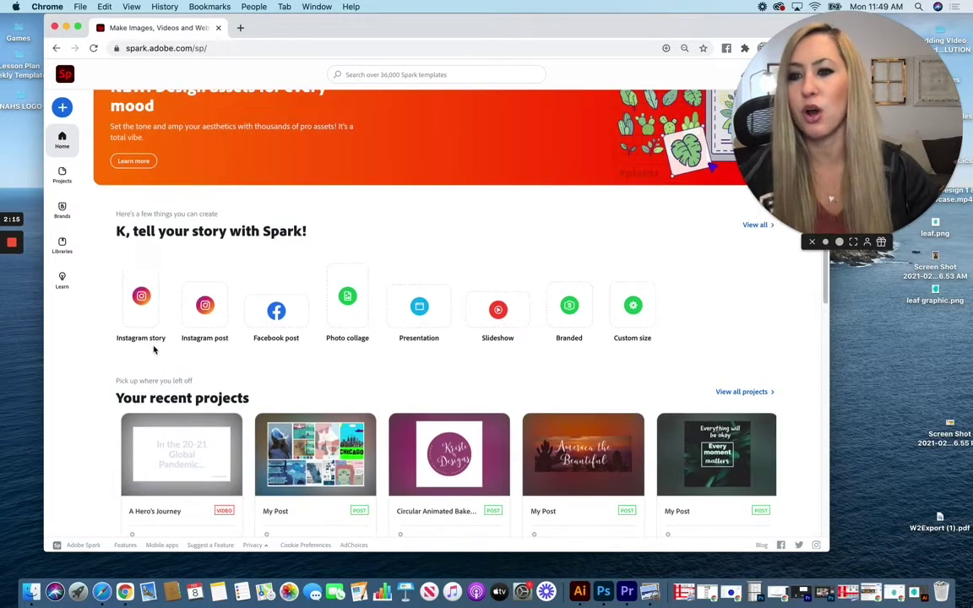
# Open the full Spark template gallery and search it for 'logo'.
pyautogui.click(61, 108)
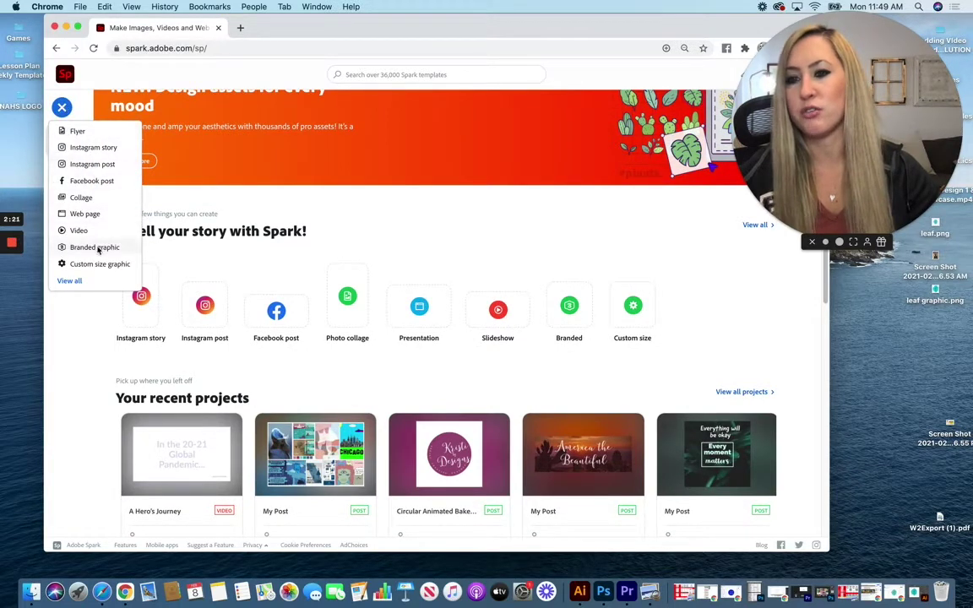
pyautogui.click(71, 282)
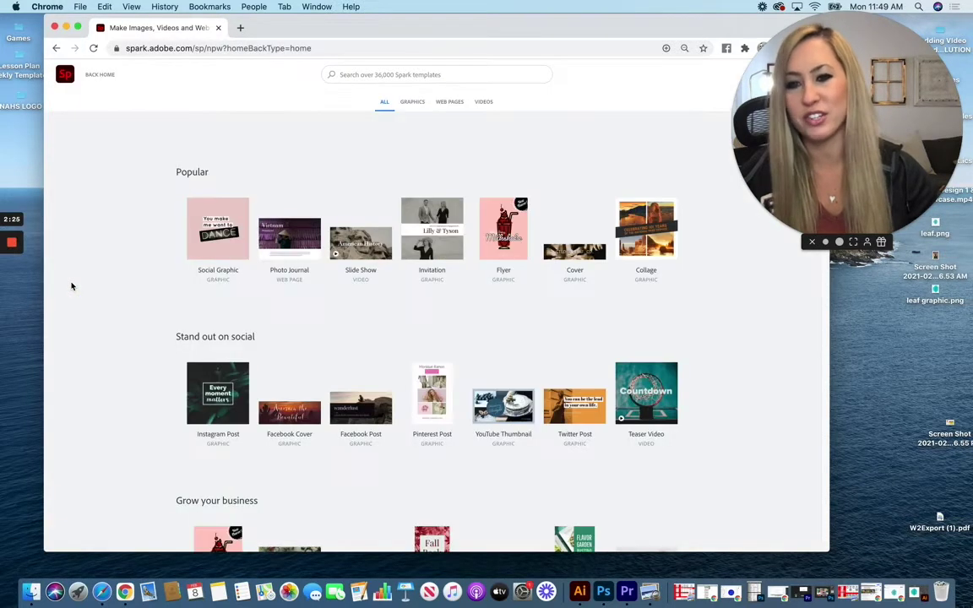
pyautogui.scroll(-10, 146, 318)
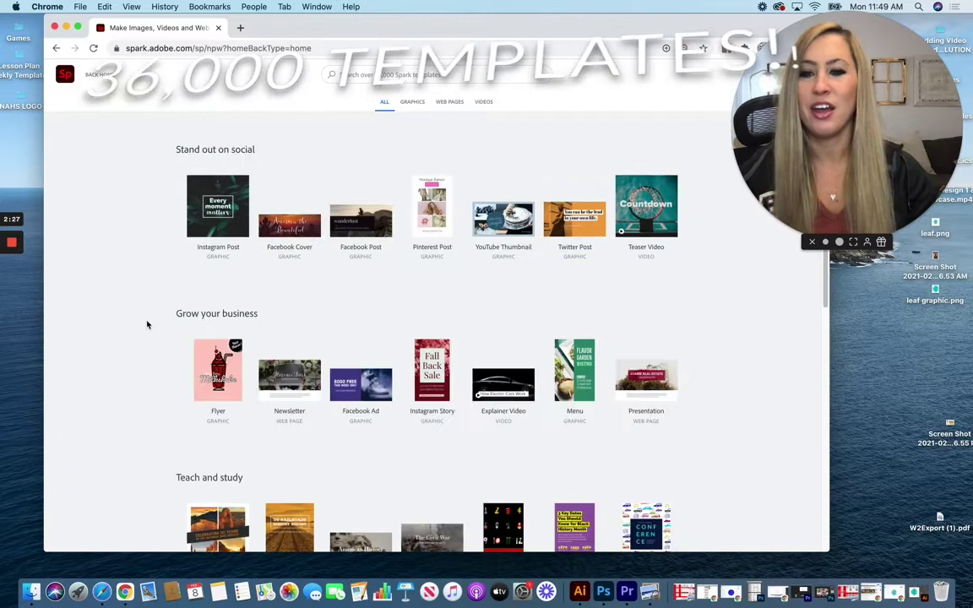
pyautogui.scroll(-3, 147, 325)
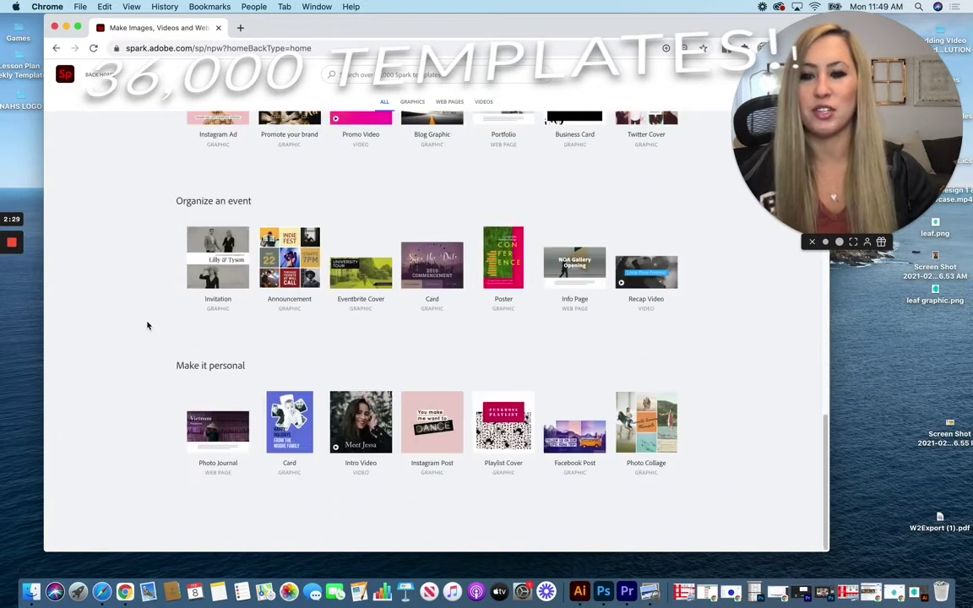
pyautogui.scroll(15, 146, 325)
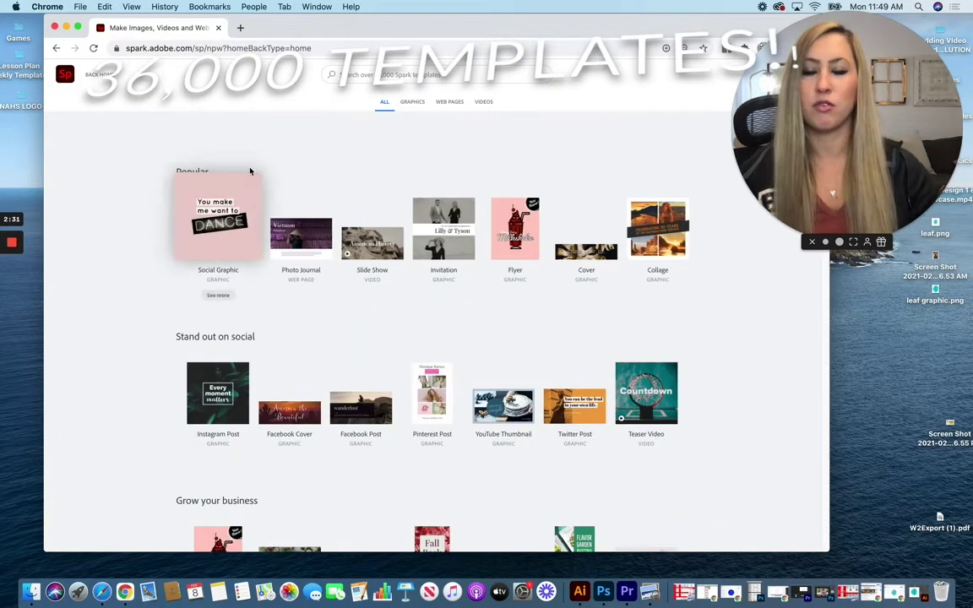
pyautogui.click(390, 75)
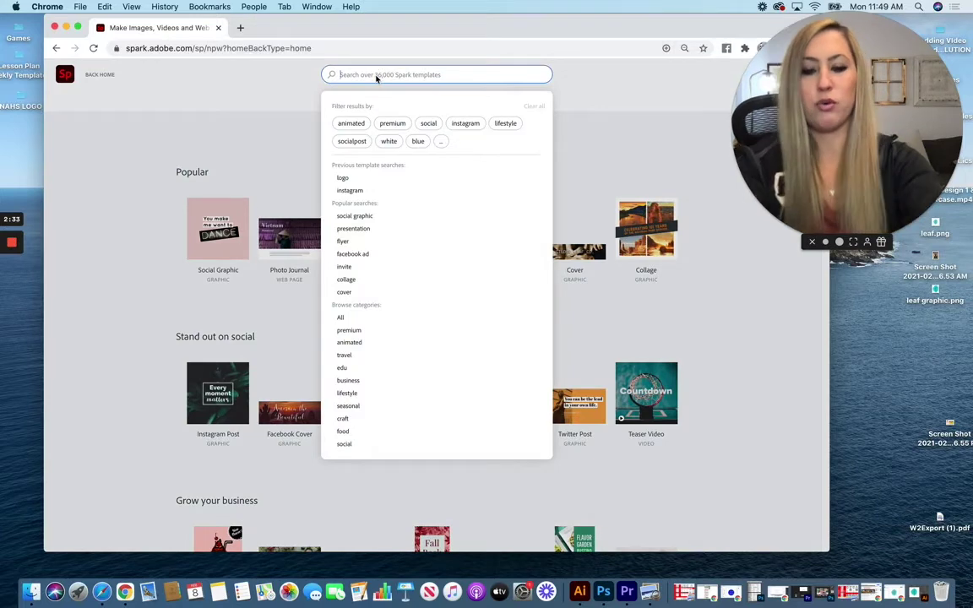
pyautogui.press('Return')
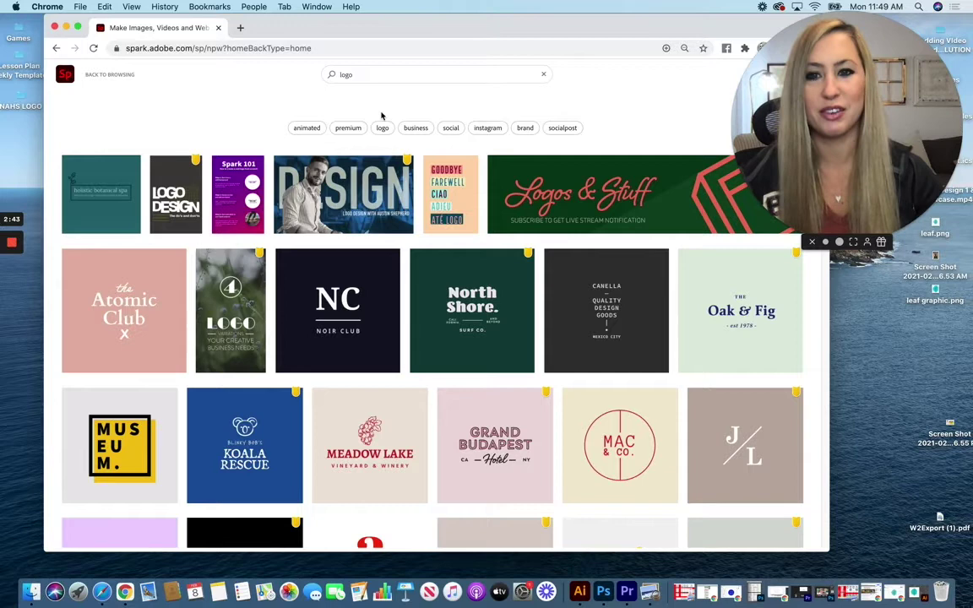
# Apply the animated filter and browse the animated logo templates.
pyautogui.click(307, 130)
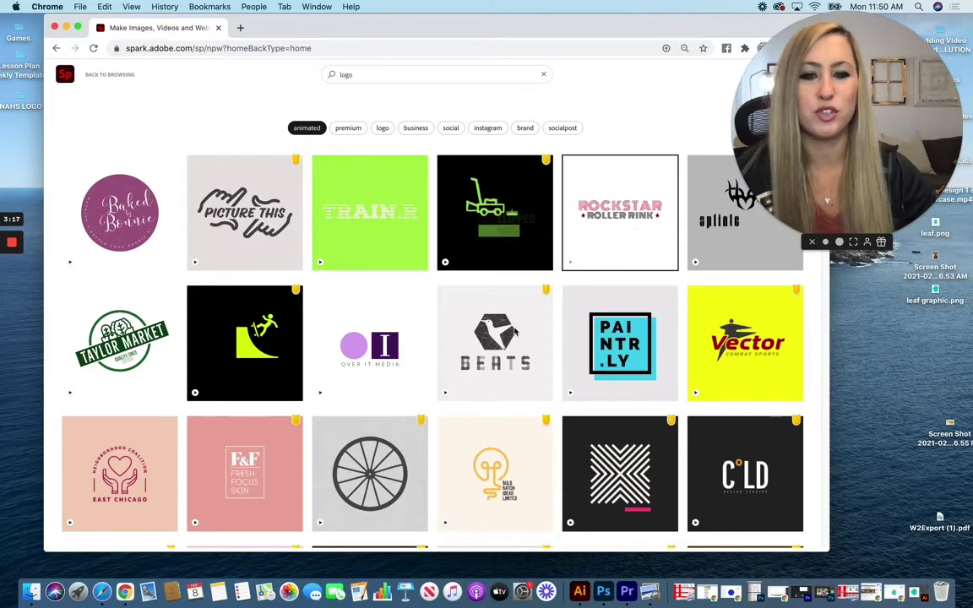
pyautogui.scroll(-2, 484, 374)
pyautogui.scroll(-2, 484, 374)
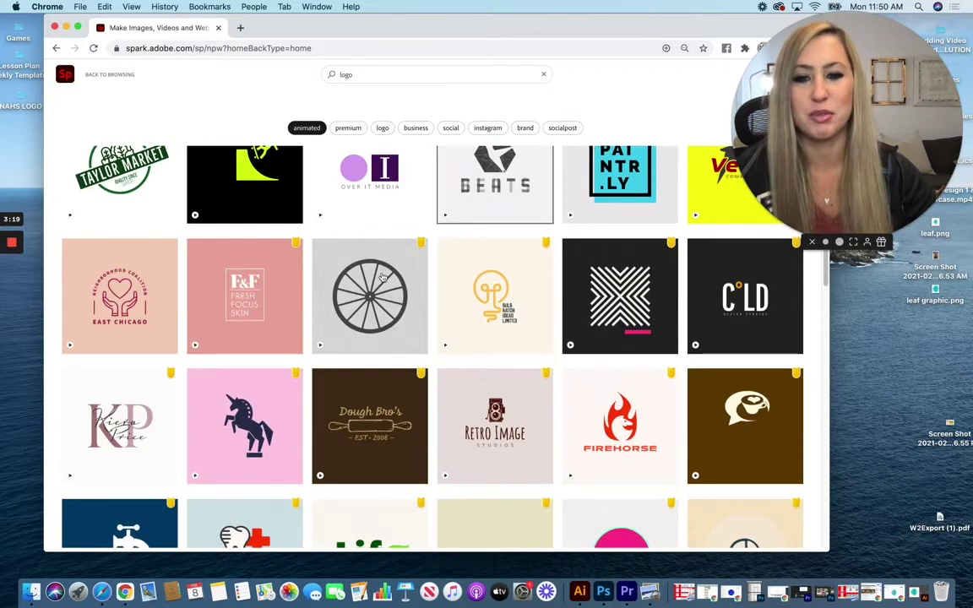
pyautogui.scroll(4, 369, 380)
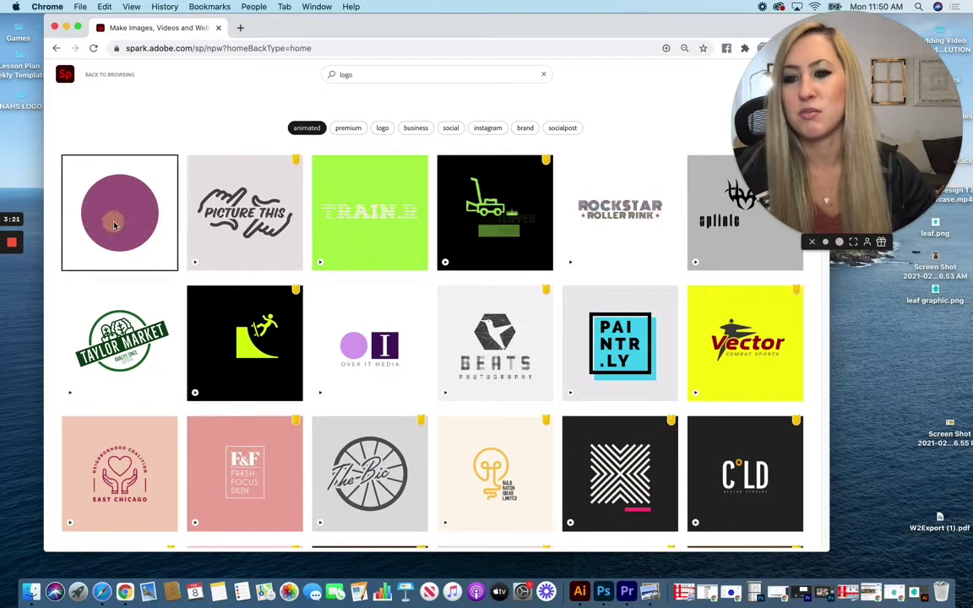
# Create a new design from the Baked by Bonnie template and widen the browser window.
pyautogui.click(118, 227)
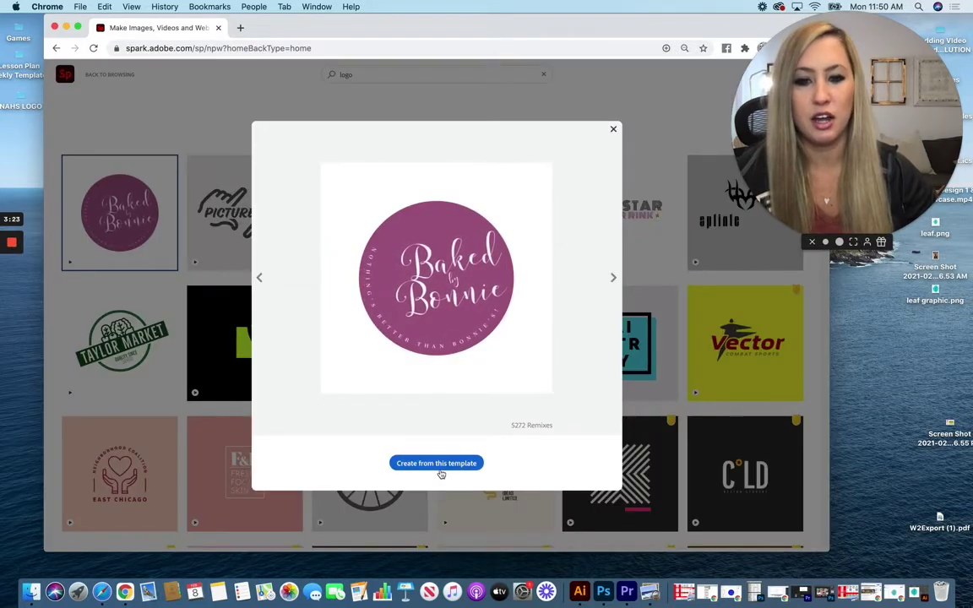
pyautogui.click(467, 464)
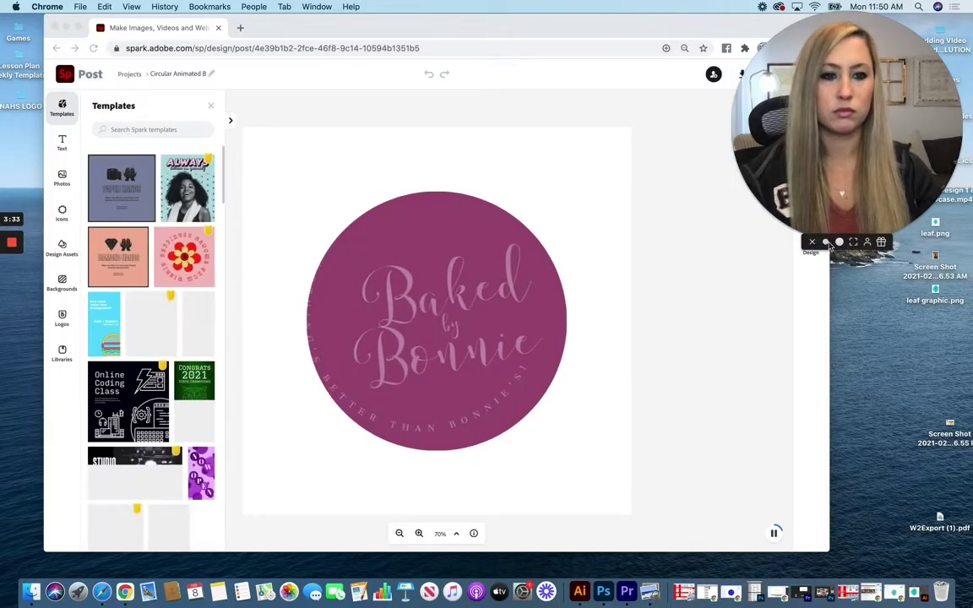
pyautogui.click(827, 242)
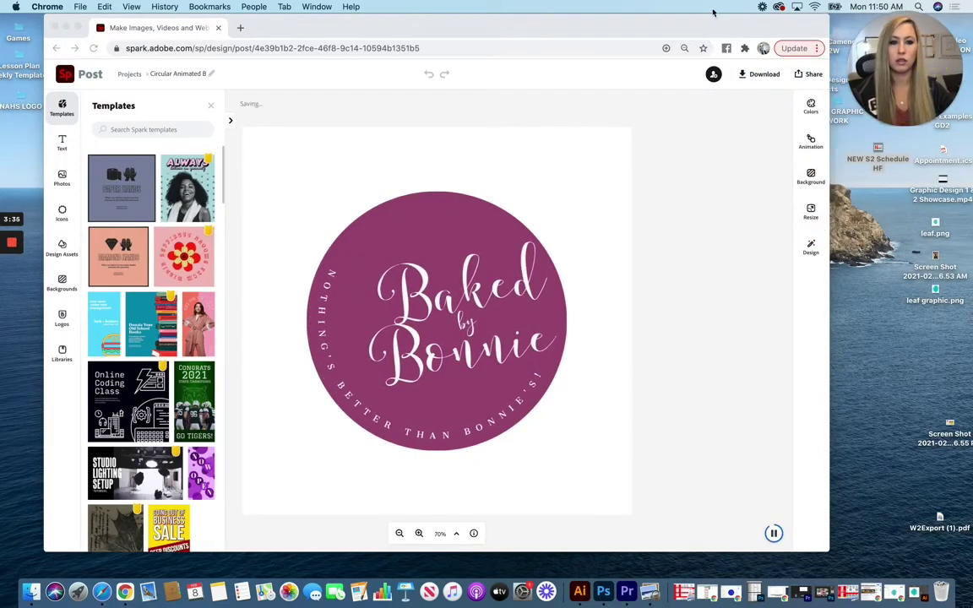
pyautogui.moveTo(651, 31); pyautogui.dragTo(634, 32)
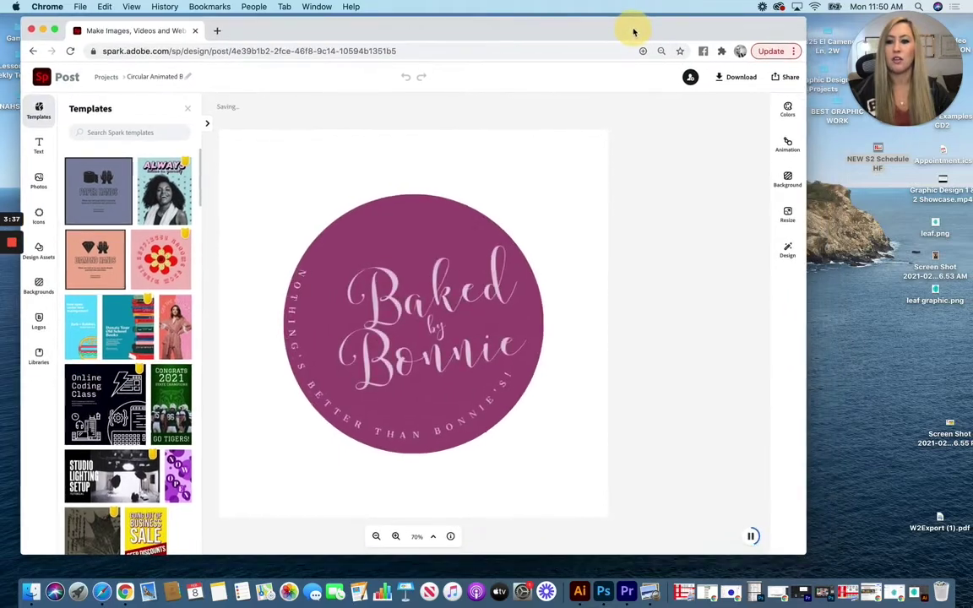
pyautogui.moveTo(805, 25); pyautogui.dragTo(848, 24)
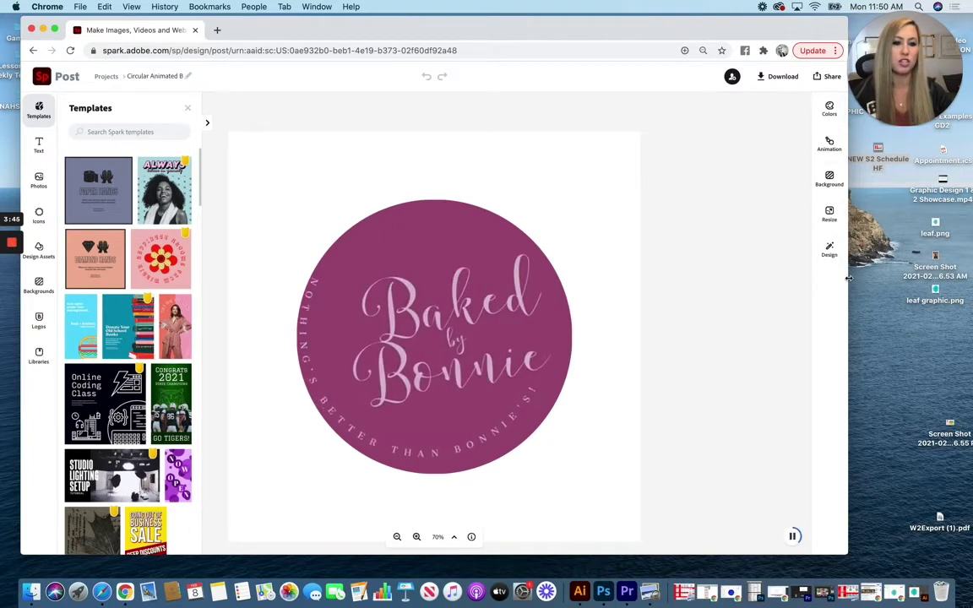
# Recolour the logo's circle from plum to a teal preset swatch, keeping 100 opacity.
pyautogui.click(424, 203)
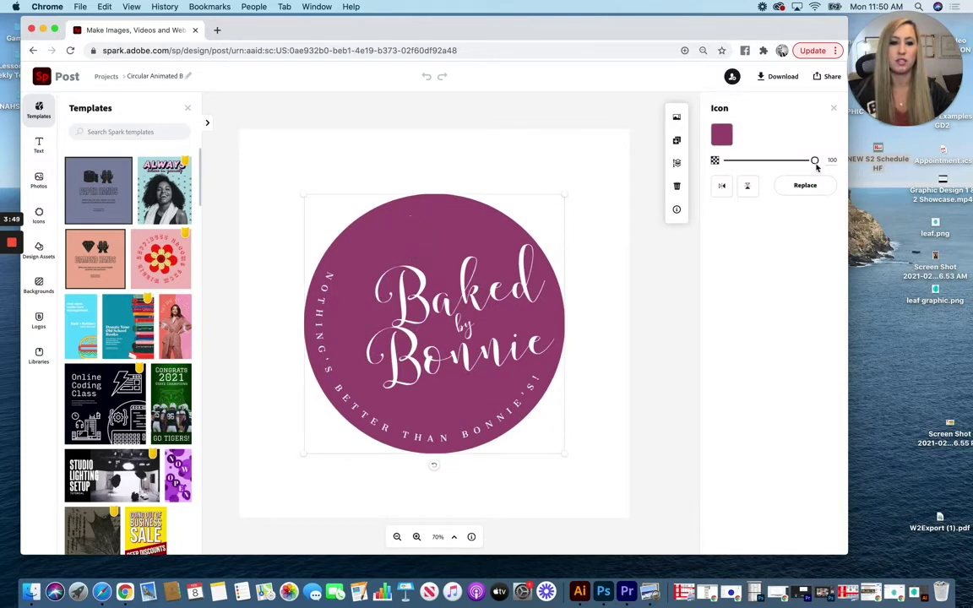
pyautogui.click(721, 135)
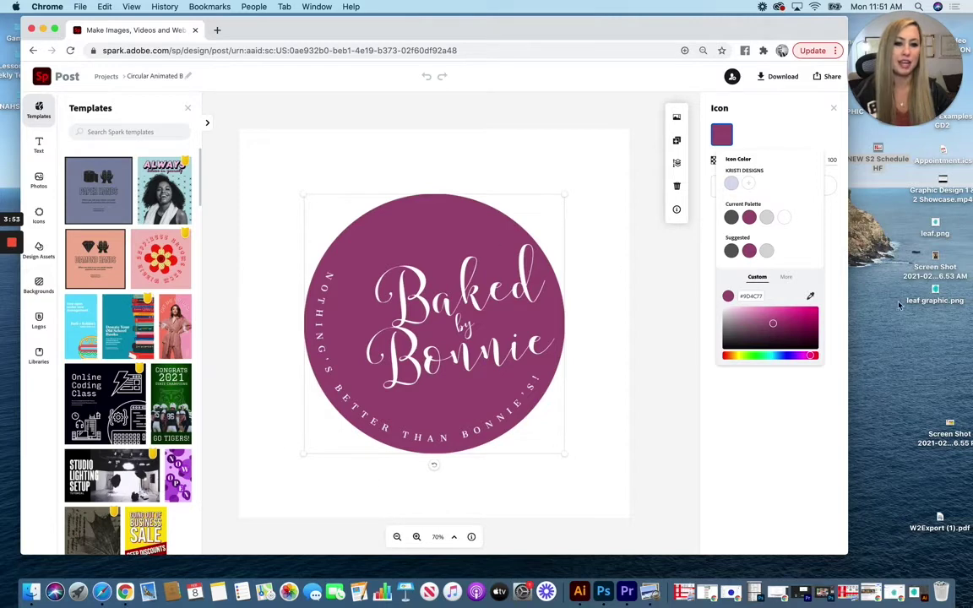
pyautogui.click(786, 278)
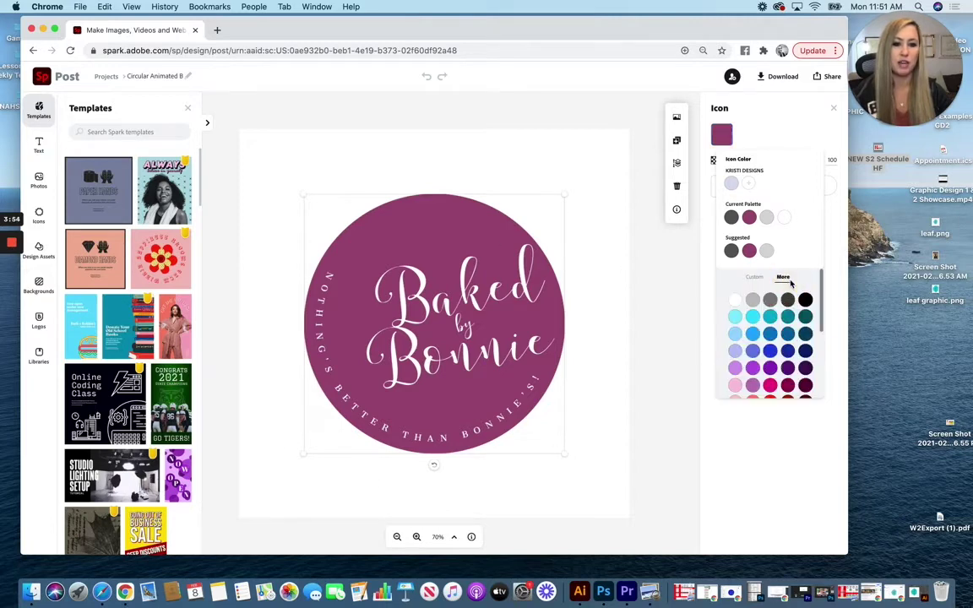
pyautogui.click(787, 332)
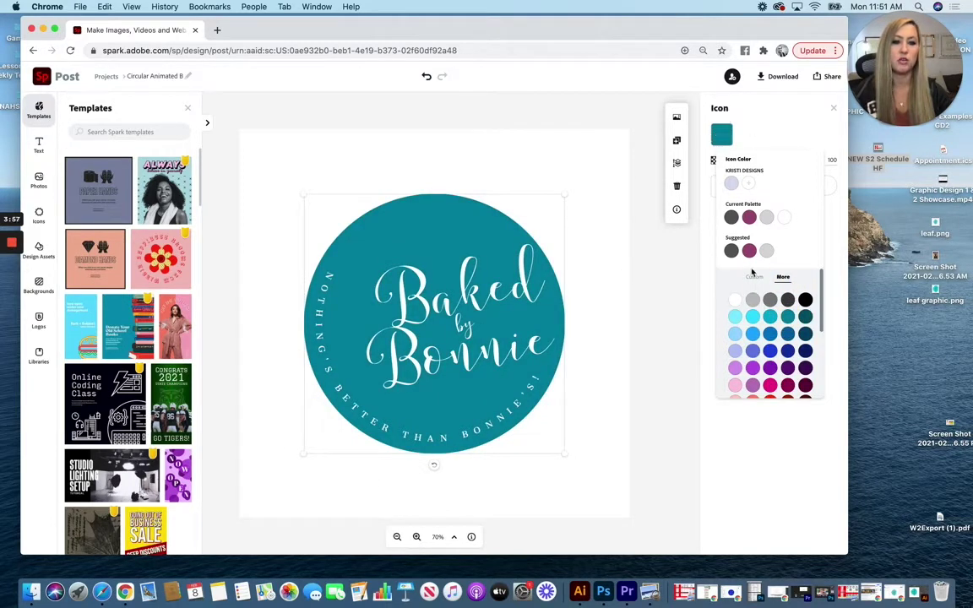
pyautogui.click(781, 128)
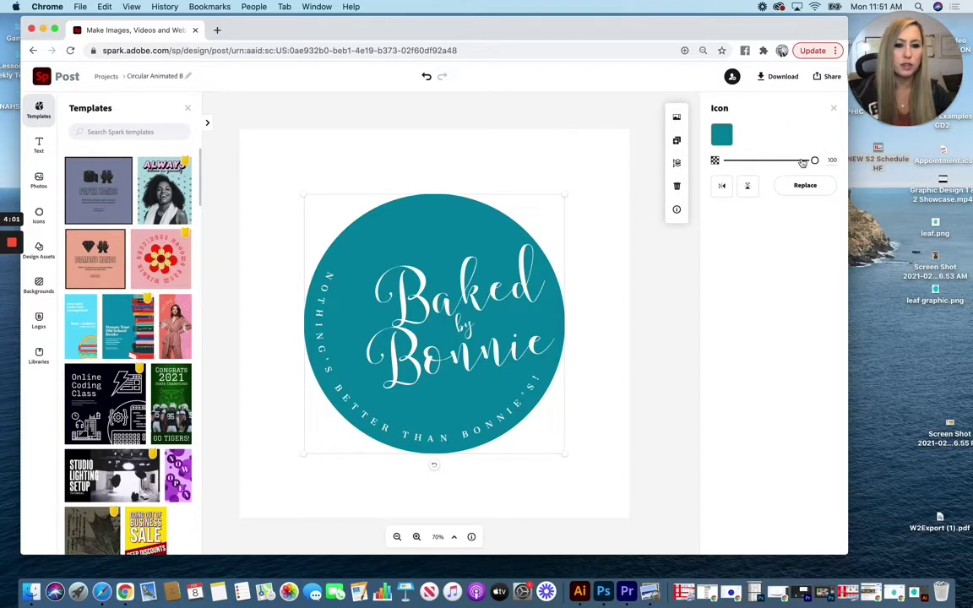
pyautogui.moveTo(802, 161); pyautogui.dragTo(833, 158)
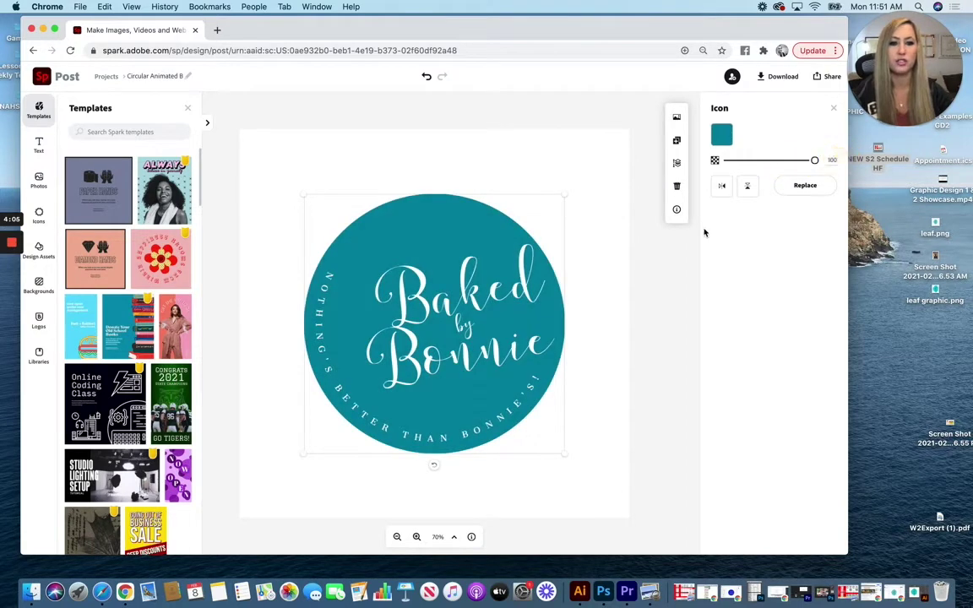
# Set the Baked by Bonnie title font to Ultra Regular and leave it centre-aligned.
pyautogui.click(532, 162)
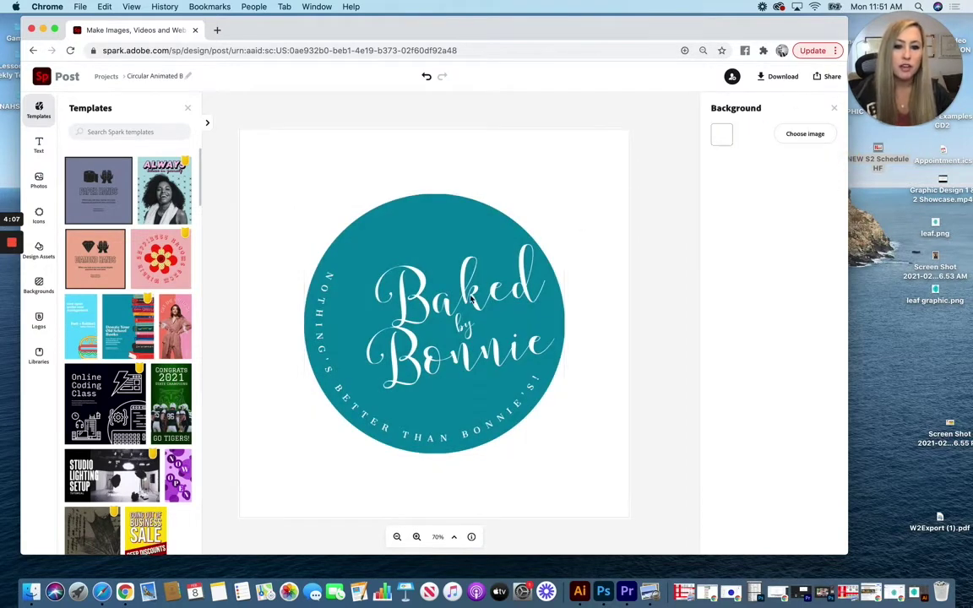
pyautogui.click(463, 304)
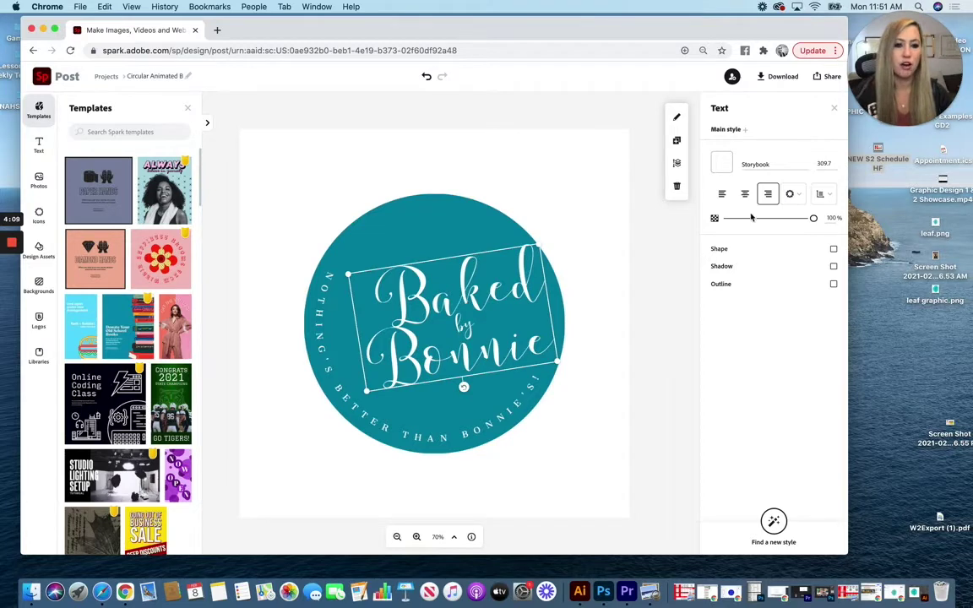
pyautogui.click(770, 164)
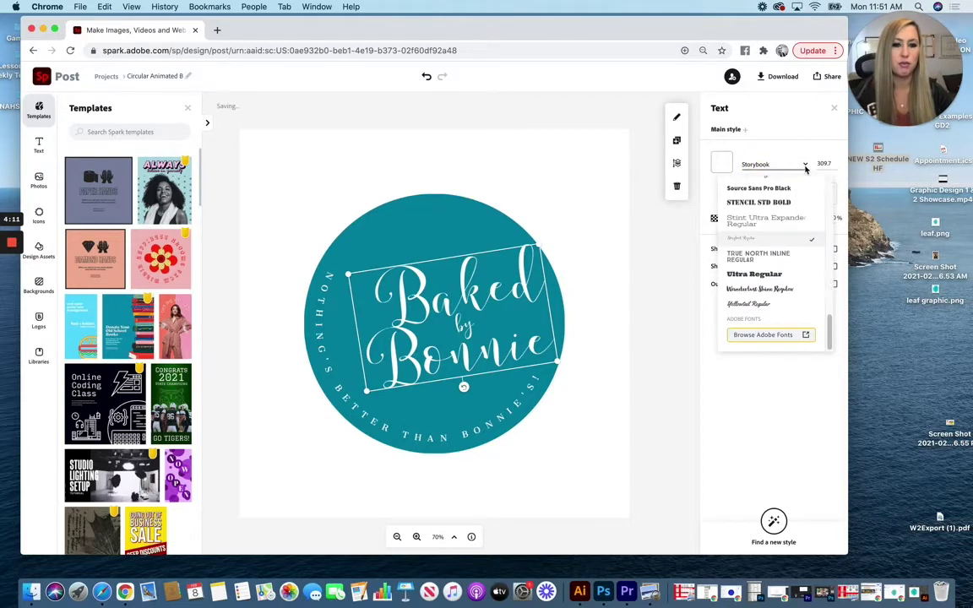
pyautogui.click(768, 275)
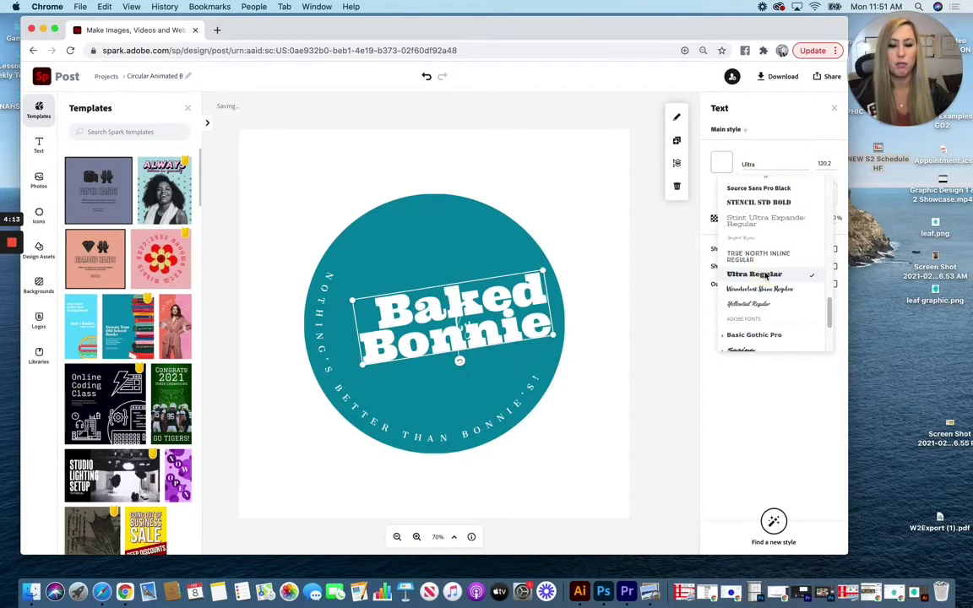
pyautogui.click(782, 145)
pyautogui.click(745, 194)
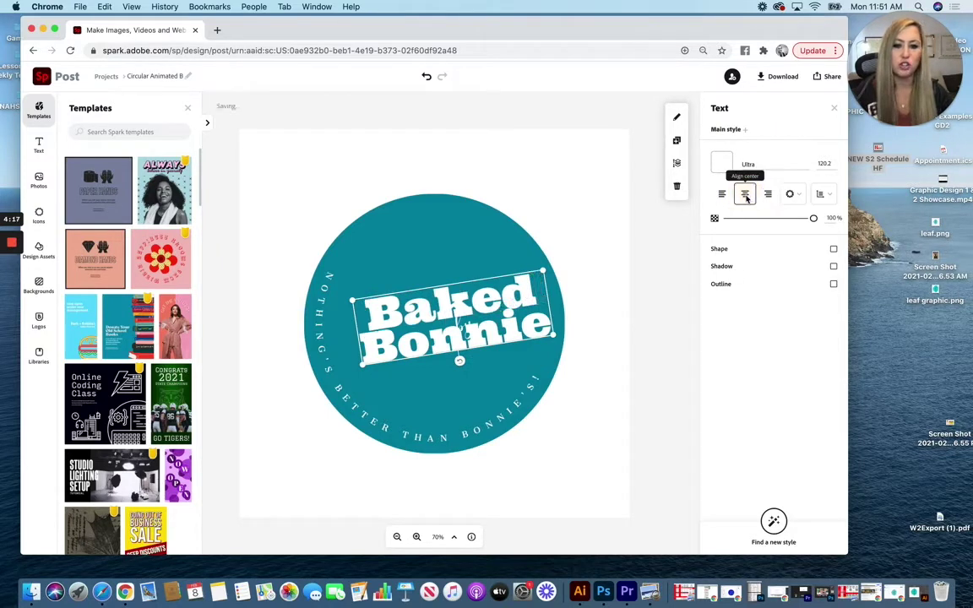
pyautogui.click(768, 194)
pyautogui.click(722, 195)
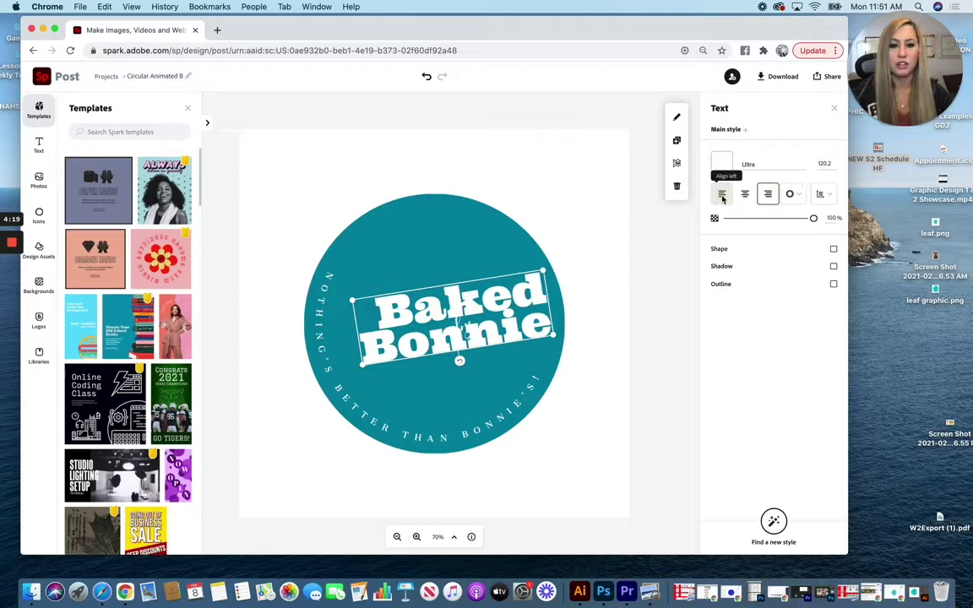
pyautogui.click(745, 195)
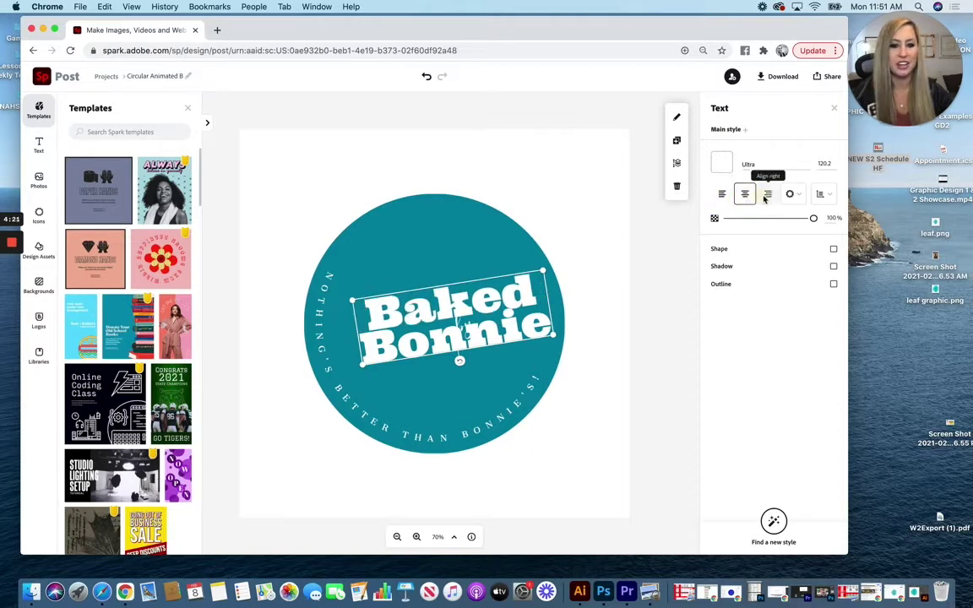
pyautogui.click(768, 194)
pyautogui.click(722, 194)
pyautogui.click(745, 194)
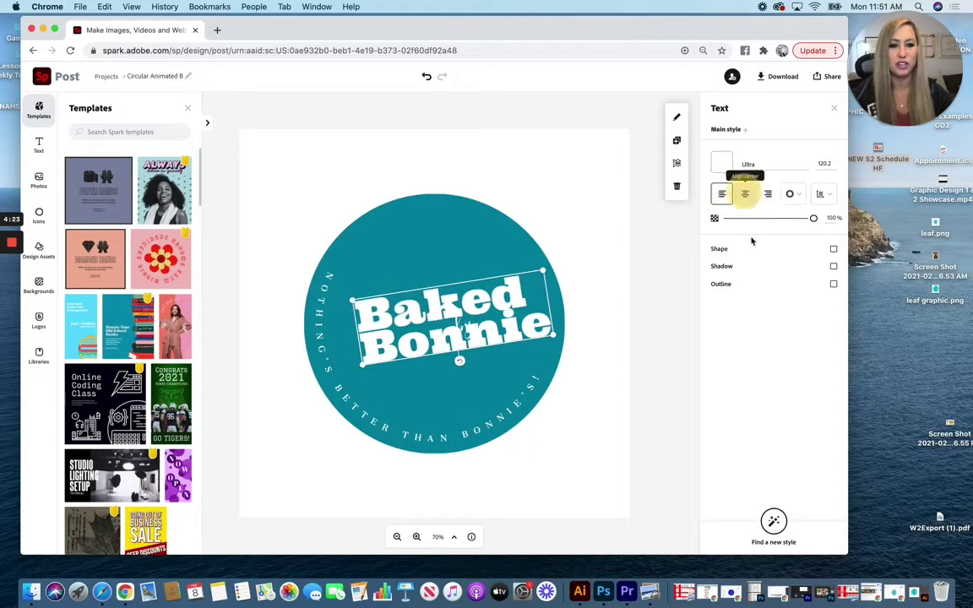
# Try diamond, hexagon and banner shapes, settling on a grey ribbon banner behind the title.
pyautogui.click(736, 254)
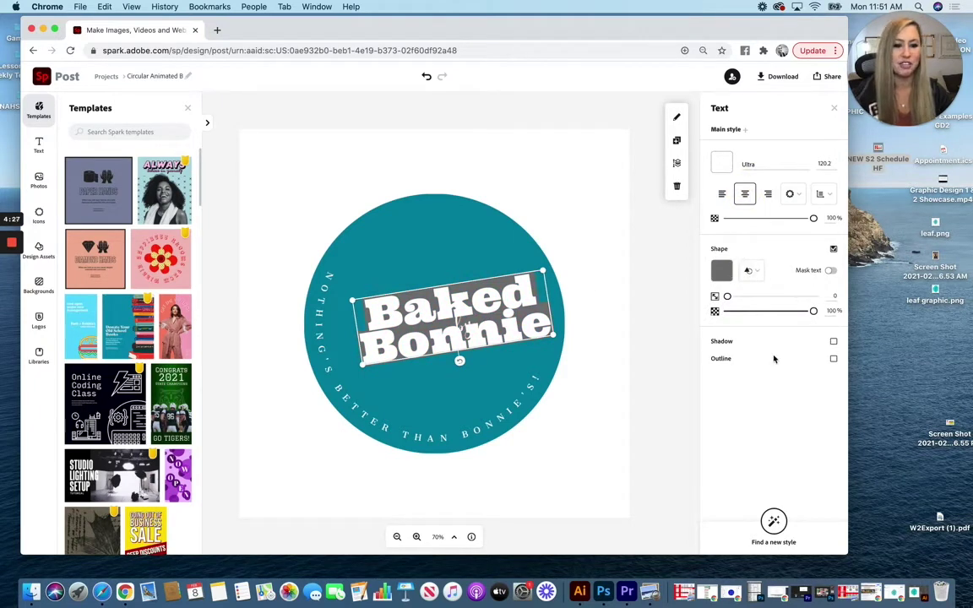
pyautogui.click(756, 273)
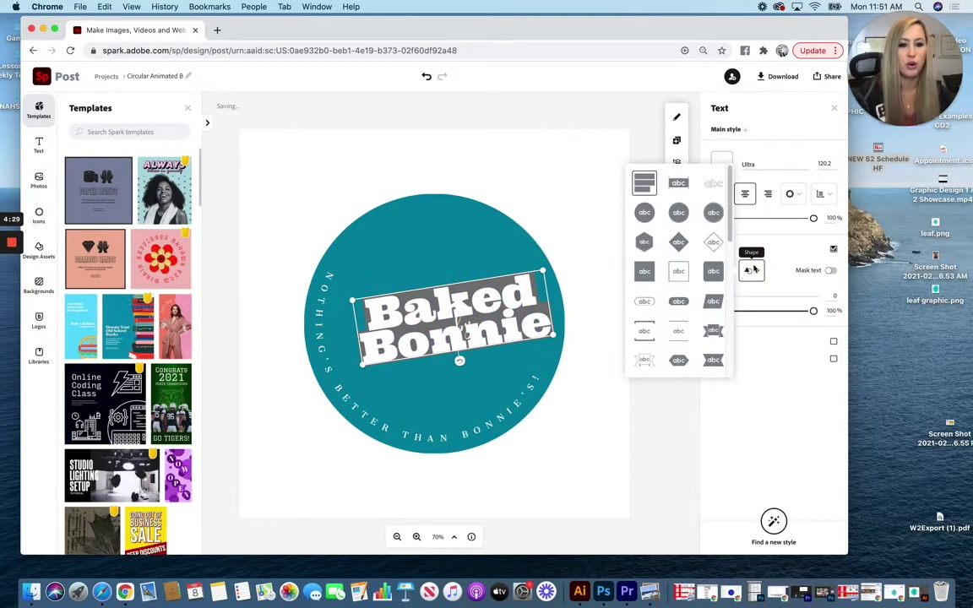
pyautogui.click(679, 244)
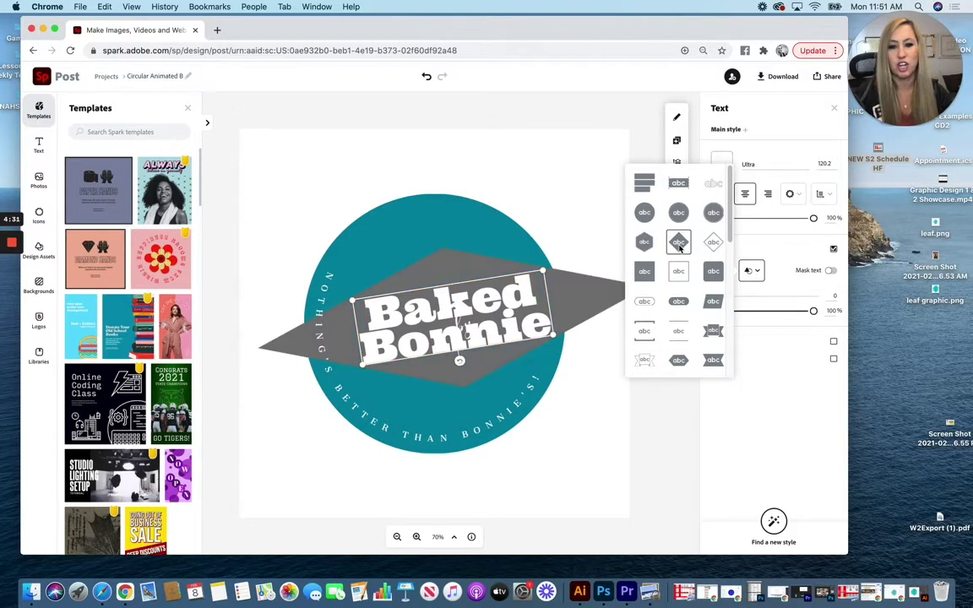
pyautogui.click(644, 242)
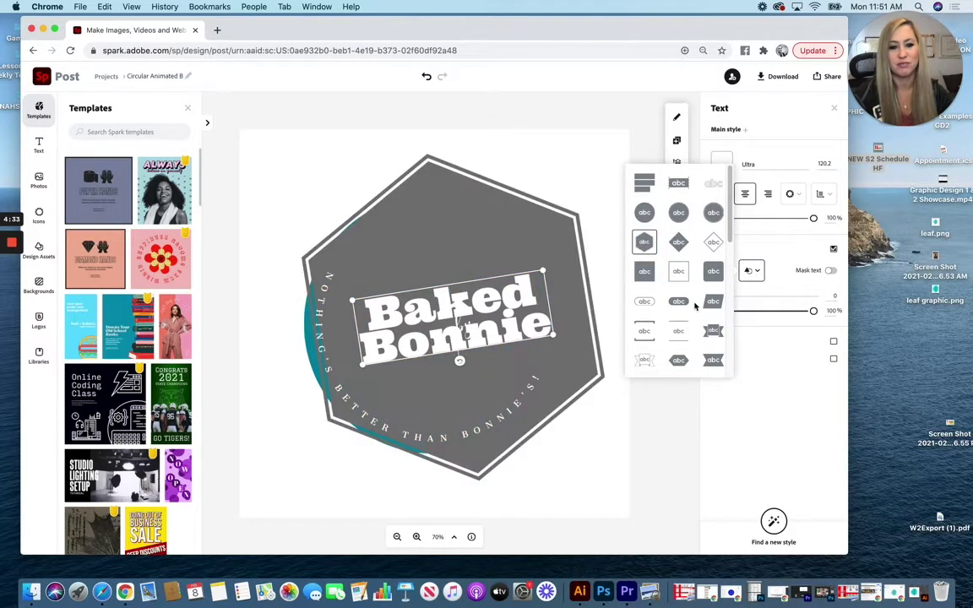
pyautogui.click(683, 304)
pyautogui.click(714, 332)
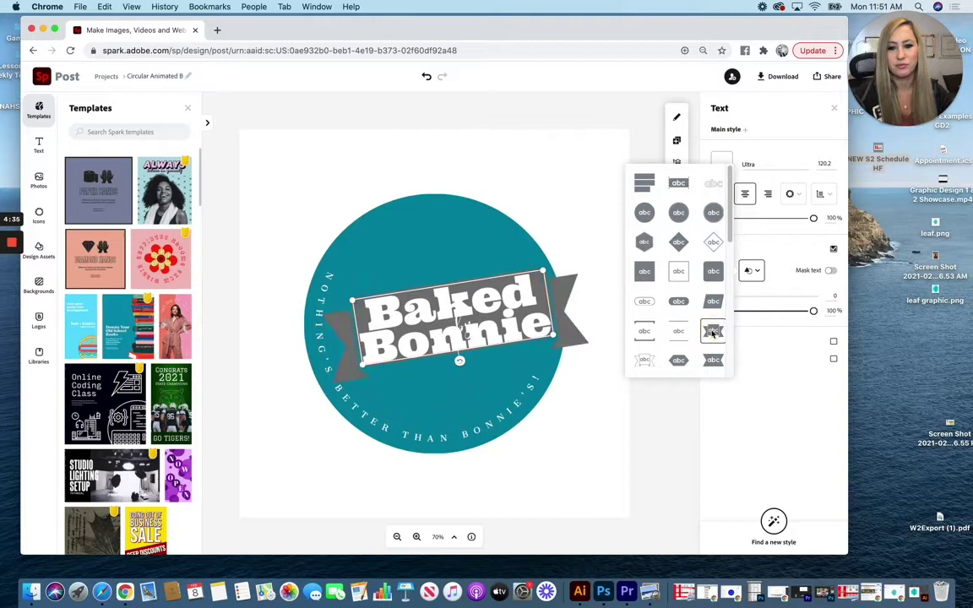
pyautogui.click(795, 373)
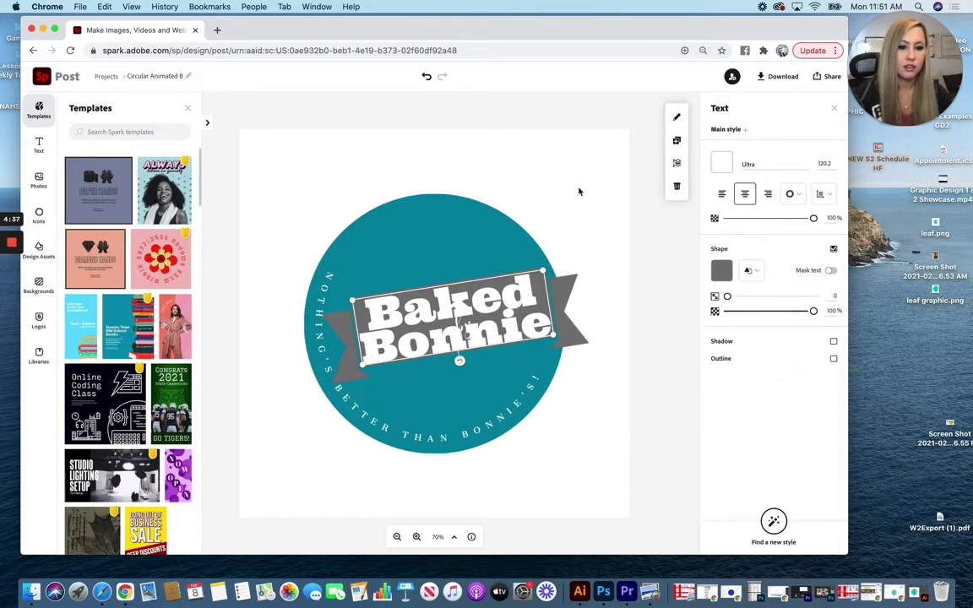
# Replace the Baked Bonnie title text with 'KRISTI DESIGNS'.
pyautogui.doubleClick(450, 304)
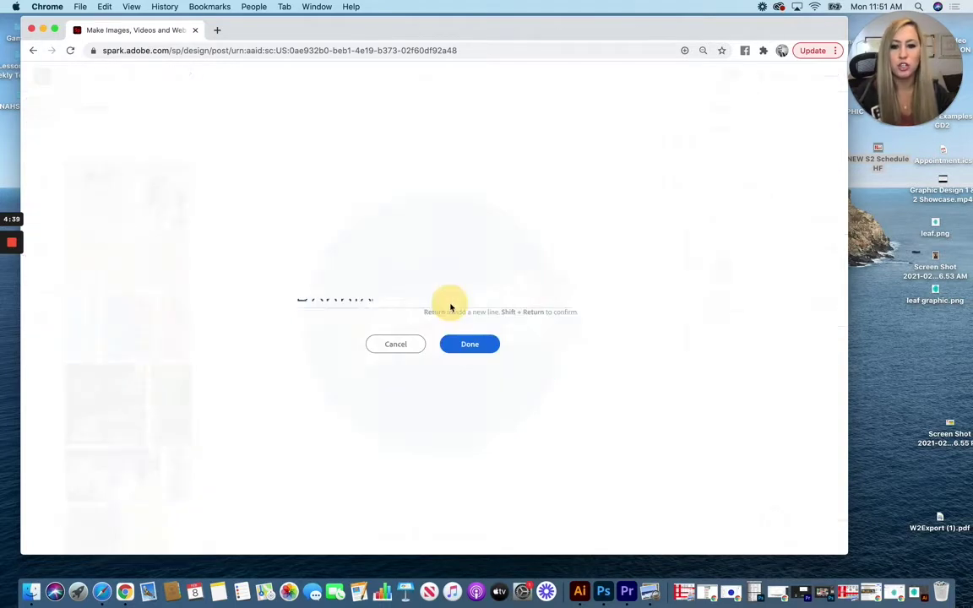
pyautogui.moveTo(377, 279); pyautogui.dragTo(257, 234)
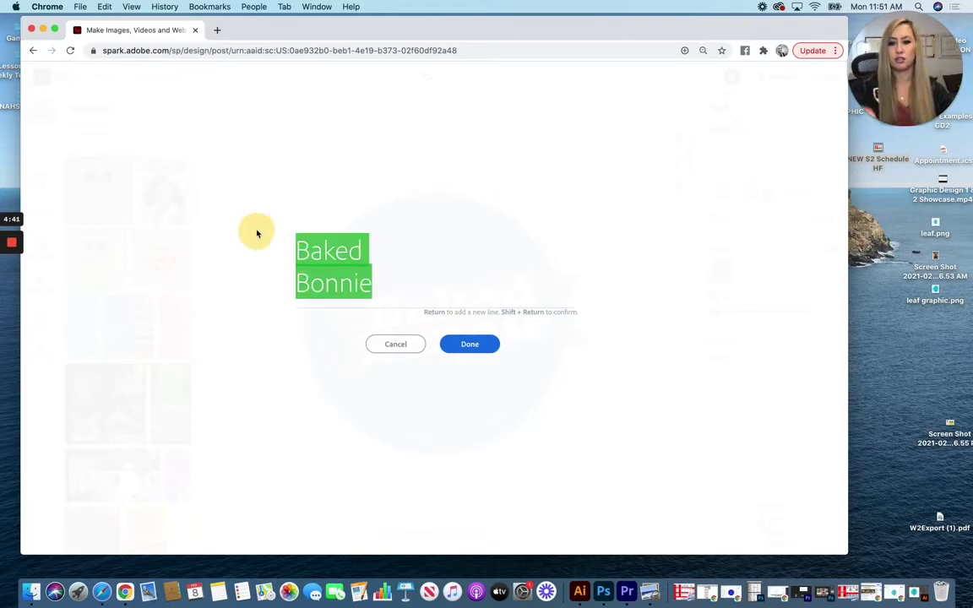
pyautogui.write('K')
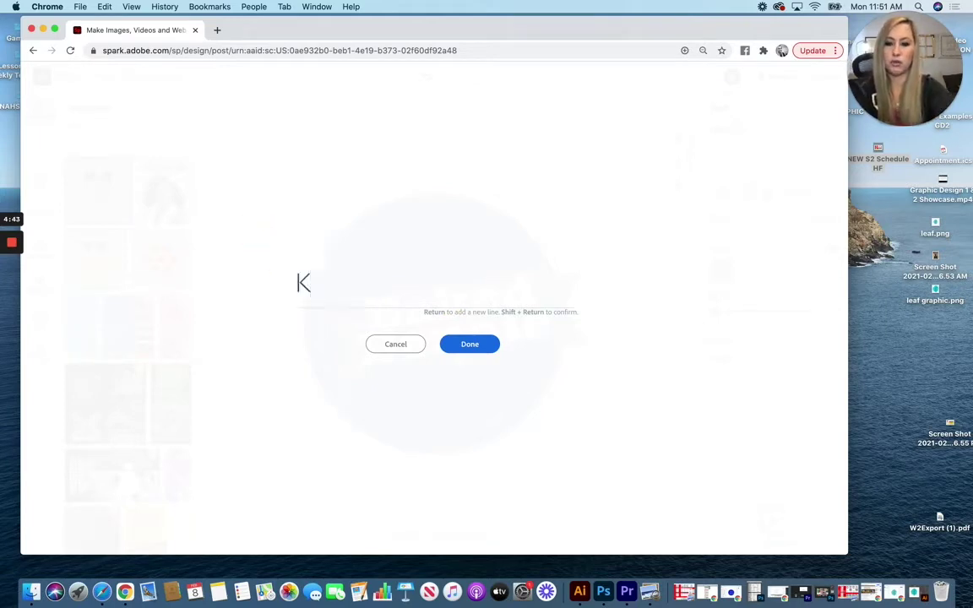
pyautogui.write('RISTI')
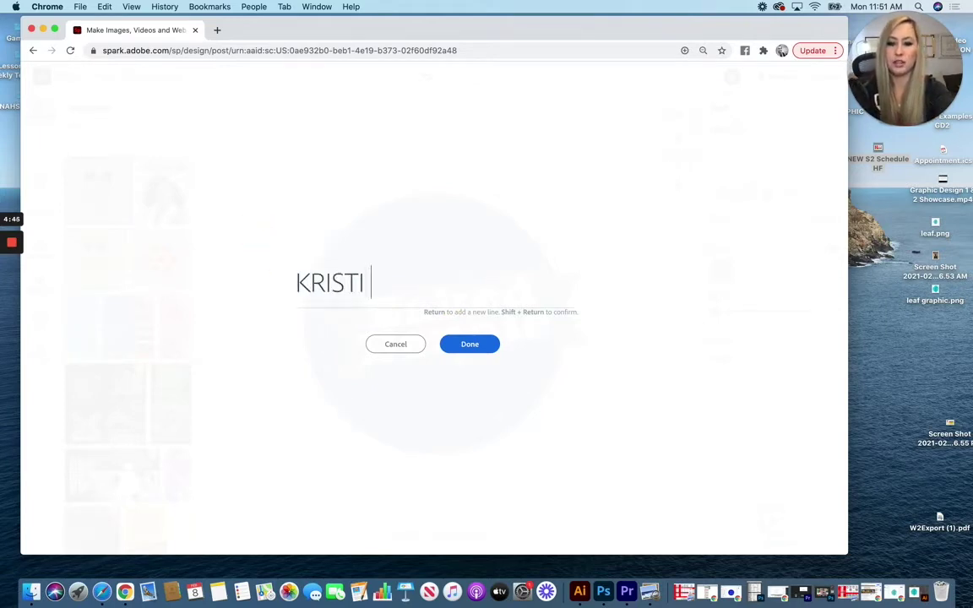
pyautogui.write(' DESIGNS')
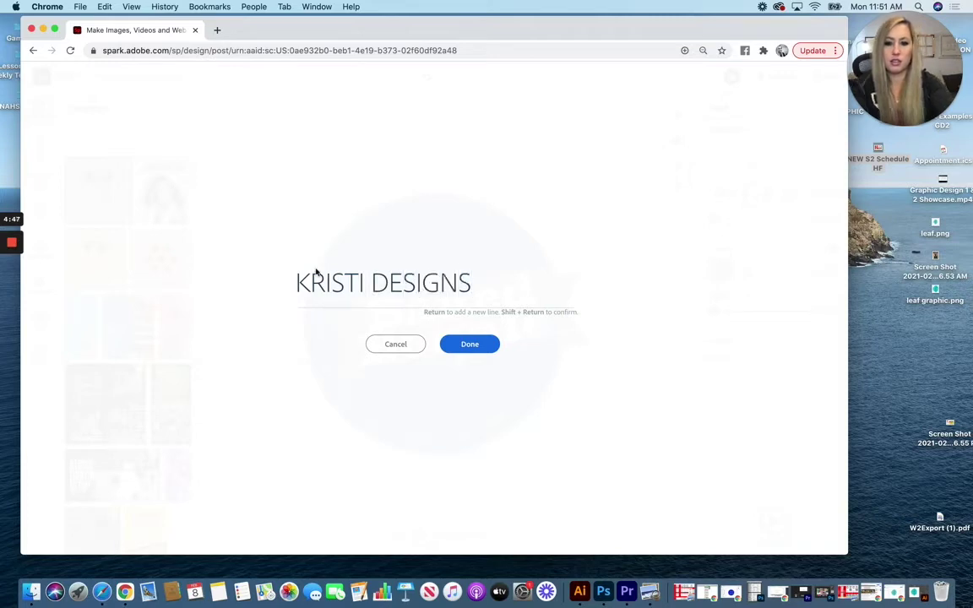
pyautogui.click(470, 344)
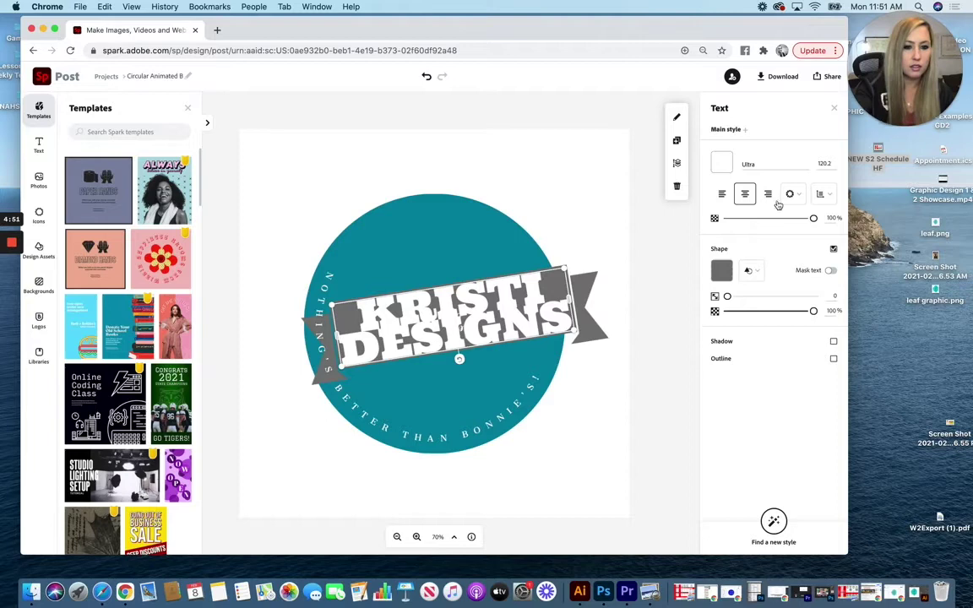
# Give KRISTI DESIGNS line spacing 20 and letter spacing 10, then curve it into a semi-circle.
pyautogui.click(822, 195)
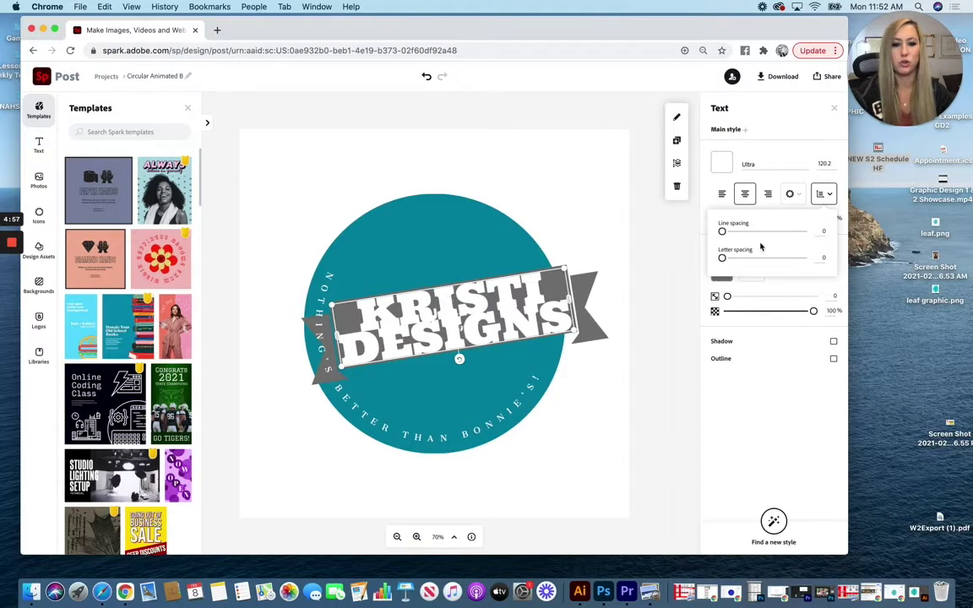
pyautogui.moveTo(724, 233); pyautogui.dragTo(729, 263)
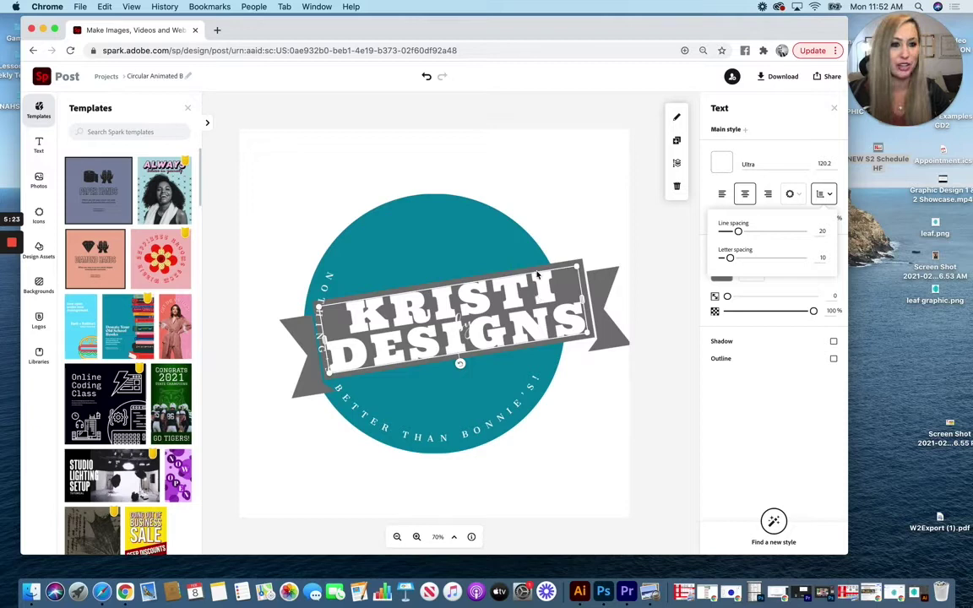
pyautogui.click(790, 387)
pyautogui.click(797, 196)
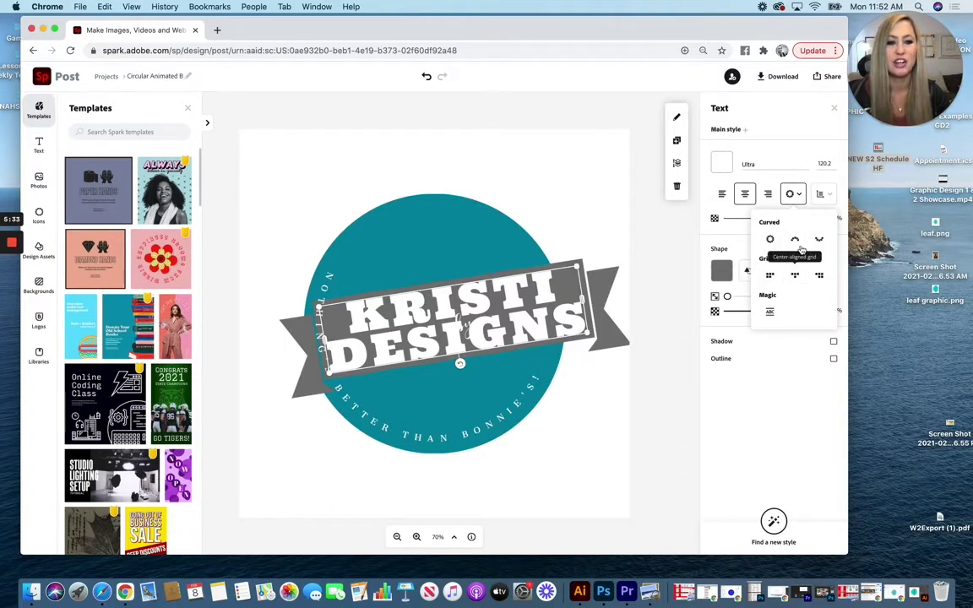
pyautogui.click(794, 240)
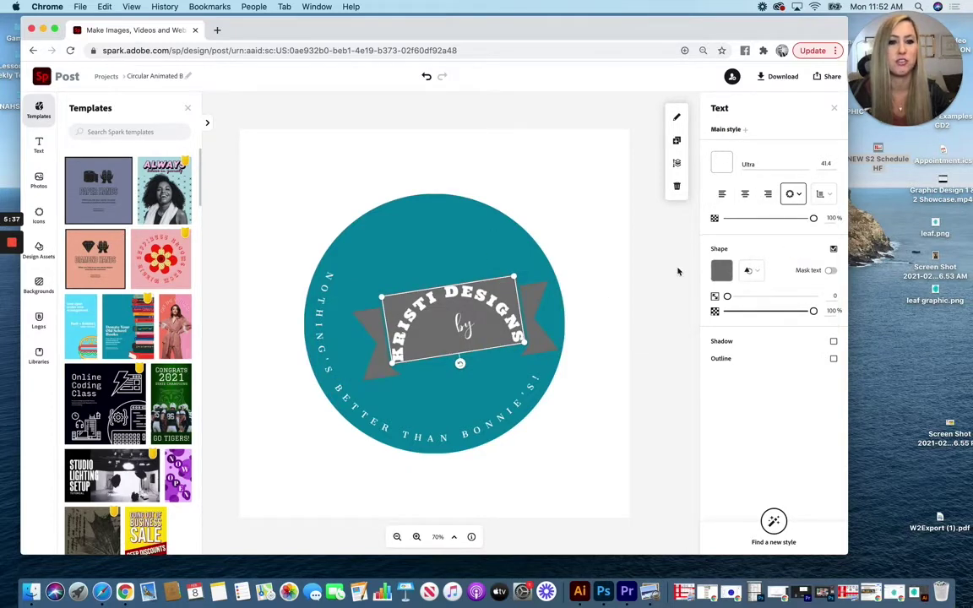
# Undo the arch and move the straight KRISTI DESIGNS banner up and left.
pyautogui.click(428, 77)
pyautogui.click(505, 191)
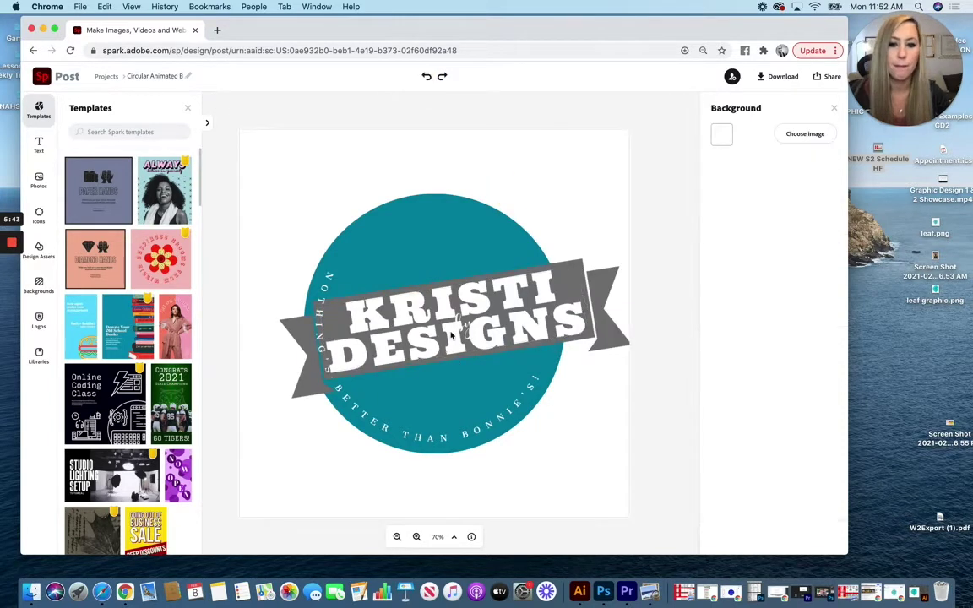
pyautogui.click(449, 326)
pyautogui.click(471, 436)
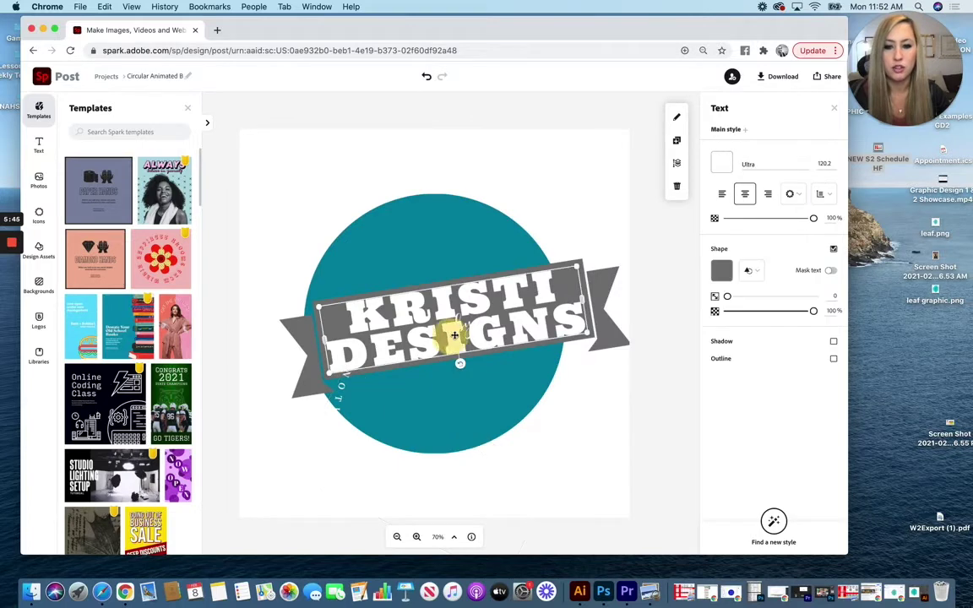
pyautogui.moveTo(452, 334); pyautogui.dragTo(395, 249)
# Move the KRISTI DESIGNS banner across the middle of the teal circle.
pyautogui.doubleClick(463, 327)
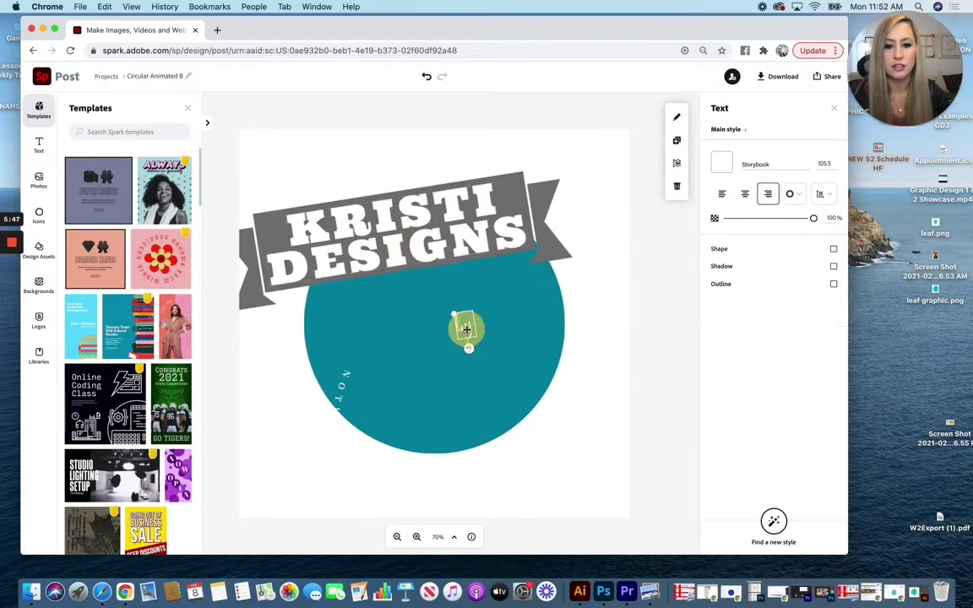
pyautogui.click(397, 344)
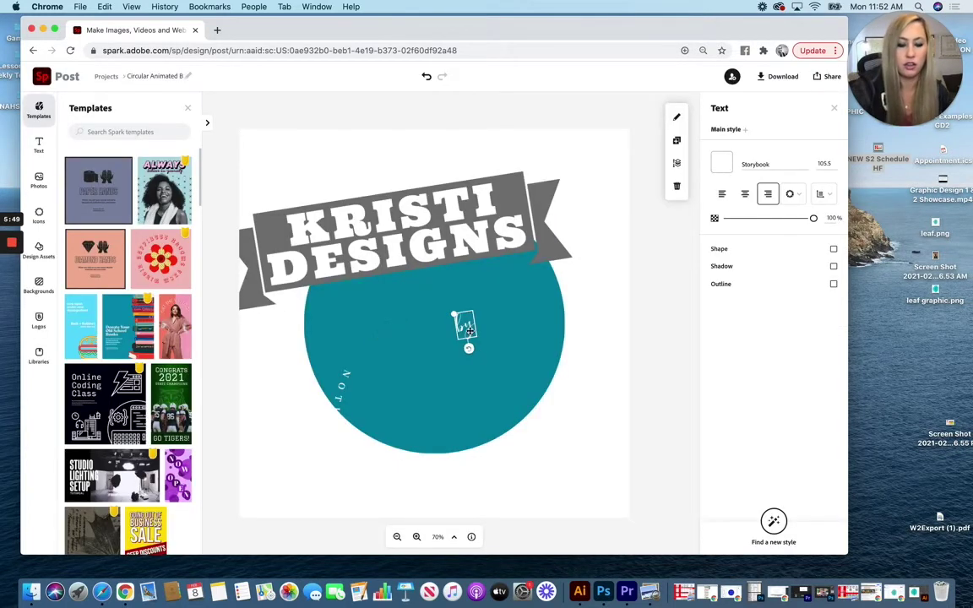
pyautogui.click(423, 293)
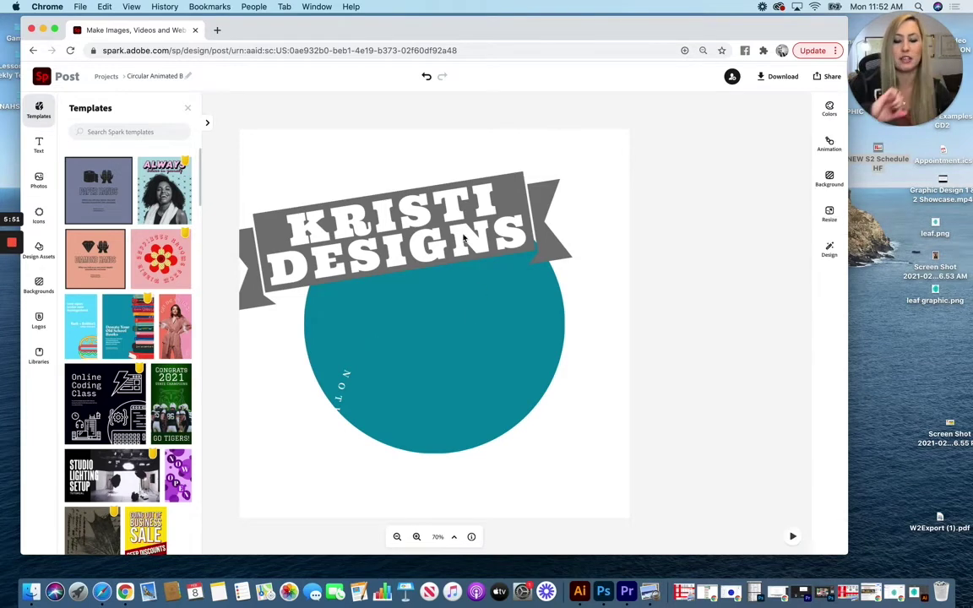
pyautogui.click(416, 211)
pyautogui.moveTo(402, 230); pyautogui.dragTo(448, 305)
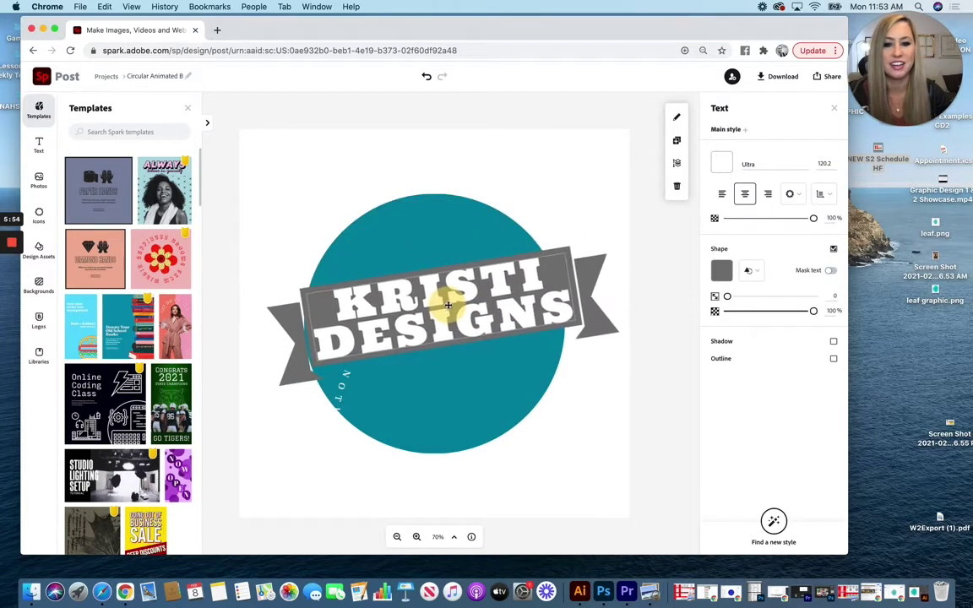
# Reposition the curved tagline on the circle and open it for editing.
pyautogui.click(337, 397)
pyautogui.moveTo(336, 387); pyautogui.dragTo(306, 359)
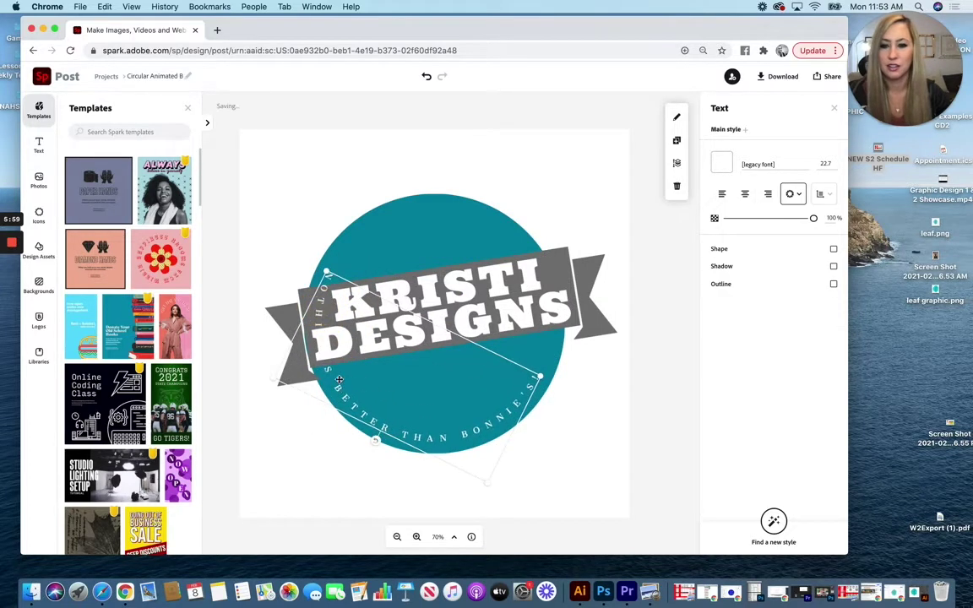
pyautogui.doubleClick(338, 389)
# Replace the curved tagline's slogan with 'Graphic Design Tutorials'.
pyautogui.moveTo(398, 282); pyautogui.dragTo(278, 246)
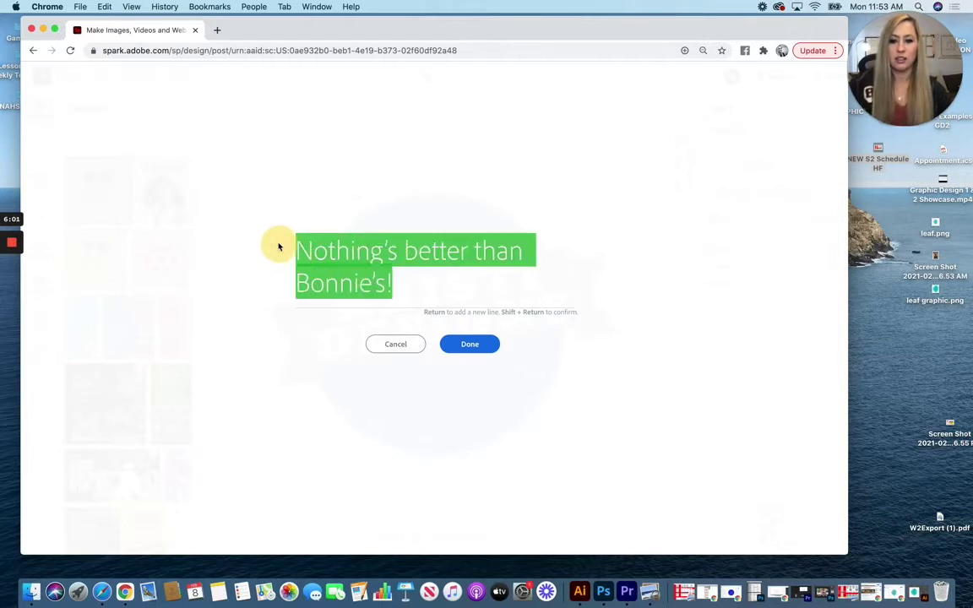
pyautogui.write('W')
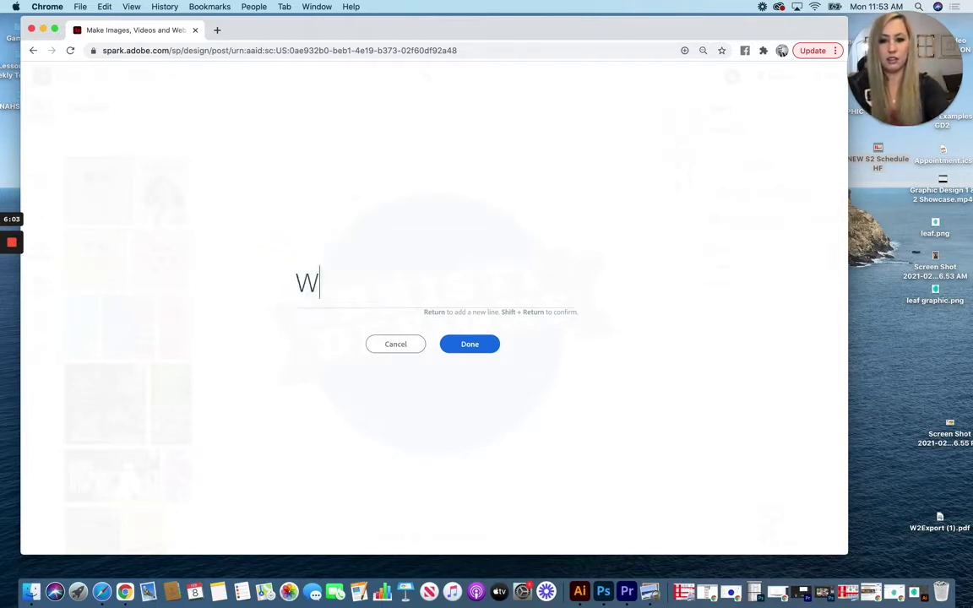
pyautogui.press('BackSpace')
pyautogui.write('Gra')
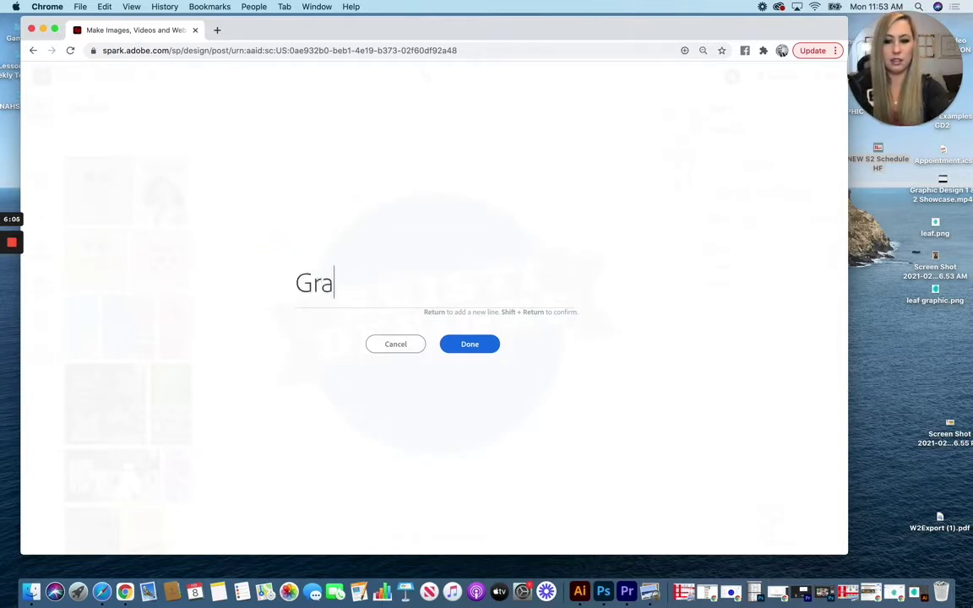
pyautogui.write('phic Design T')
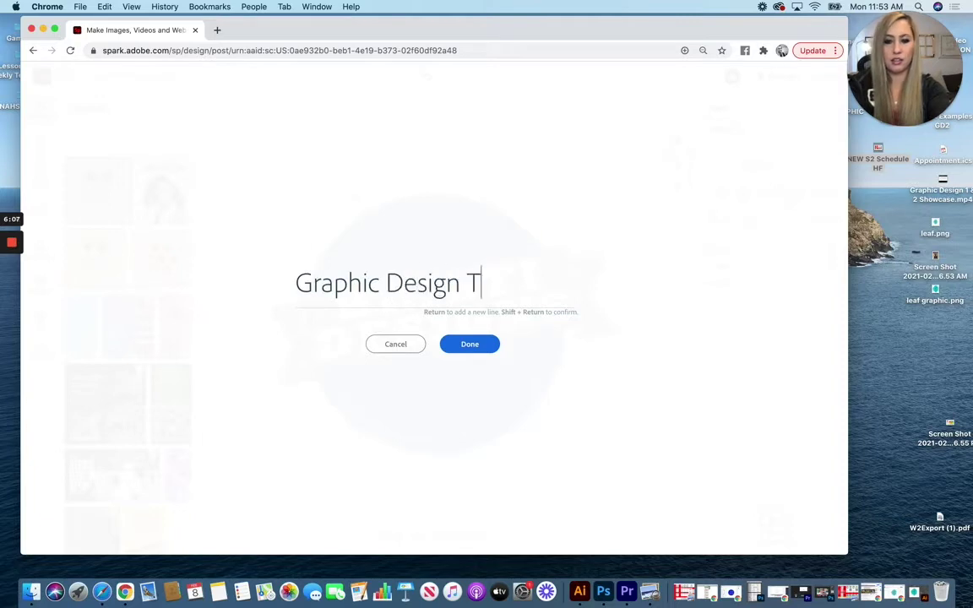
pyautogui.write('utorials')
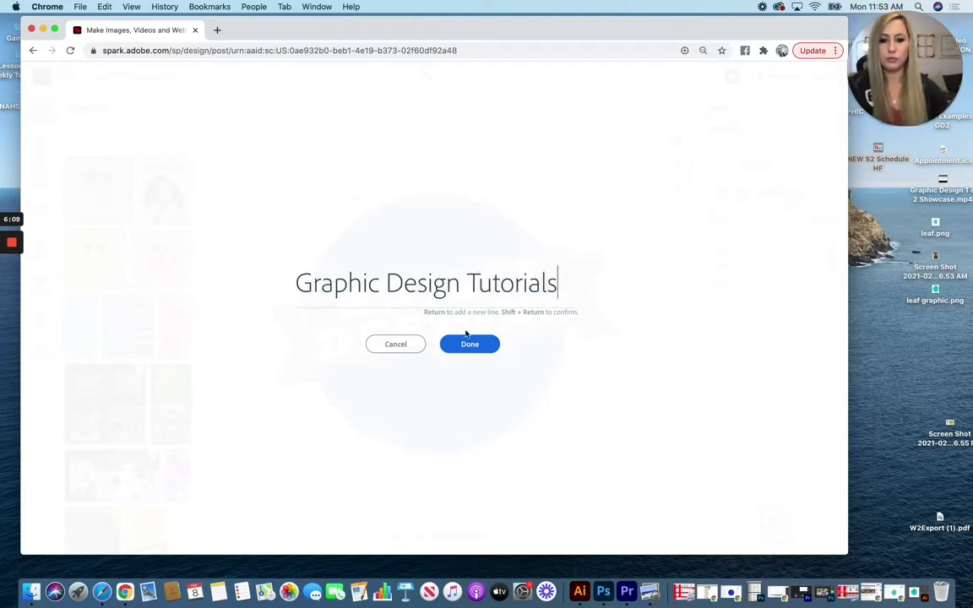
pyautogui.click(470, 345)
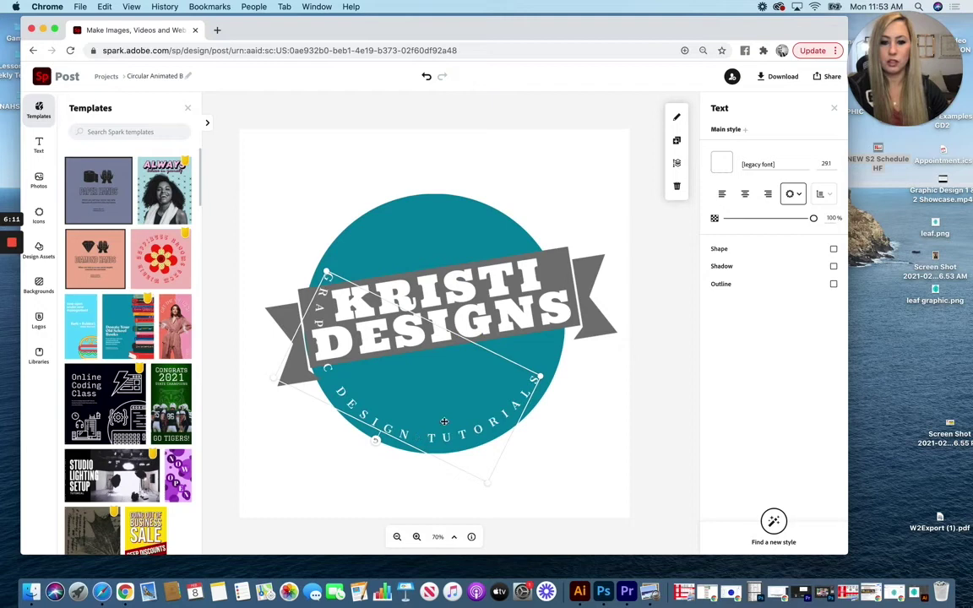
# Rotate the 'Graphic Design Tutorials' tagline so it follows the circle's bottom edge.
pyautogui.moveTo(326, 273)
pyautogui.mouseDown()
pyautogui.moveTo(332, 331)
pyautogui.moveTo(300, 282)
pyautogui.moveTo(287, 218)
pyautogui.moveTo(343, 339)
pyautogui.moveTo(309, 239)
pyautogui.moveTo(327, 272)
pyautogui.mouseUp()
pyautogui.click(496, 426)
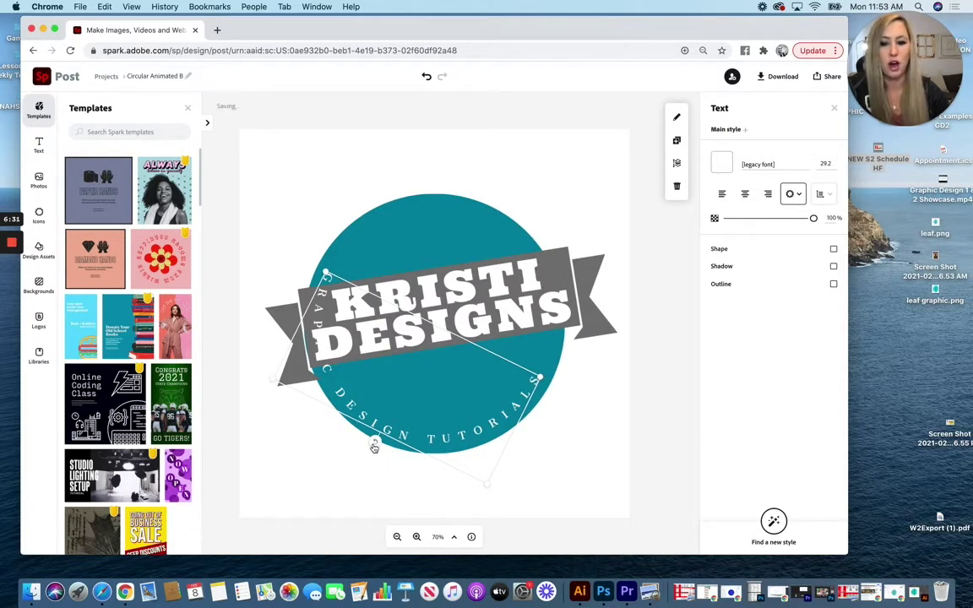
pyautogui.moveTo(375, 445); pyautogui.dragTo(428, 460)
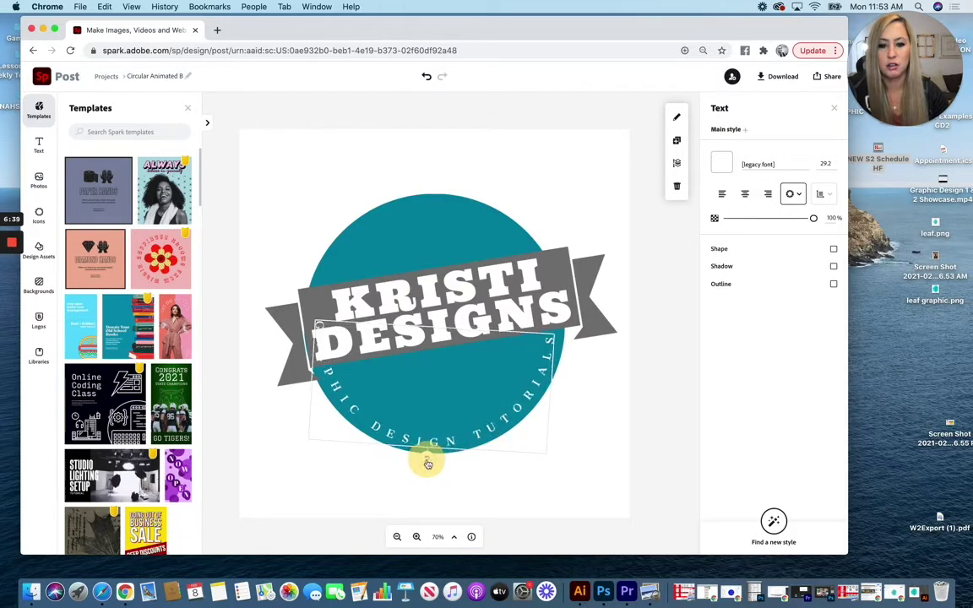
# Set the curved tagline to size 18, move it lower, then delete it.
pyautogui.doubleClick(398, 438)
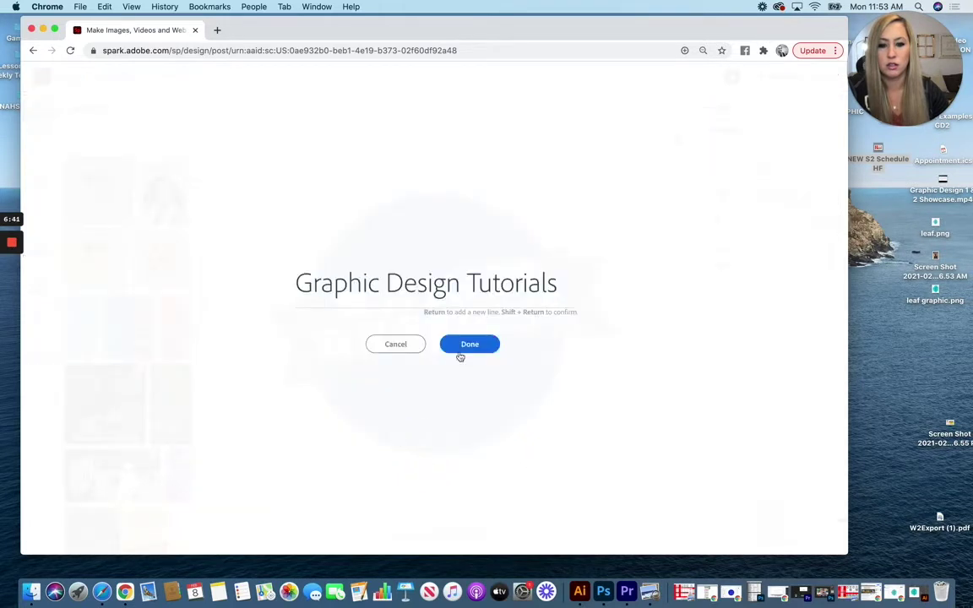
pyautogui.click(402, 345)
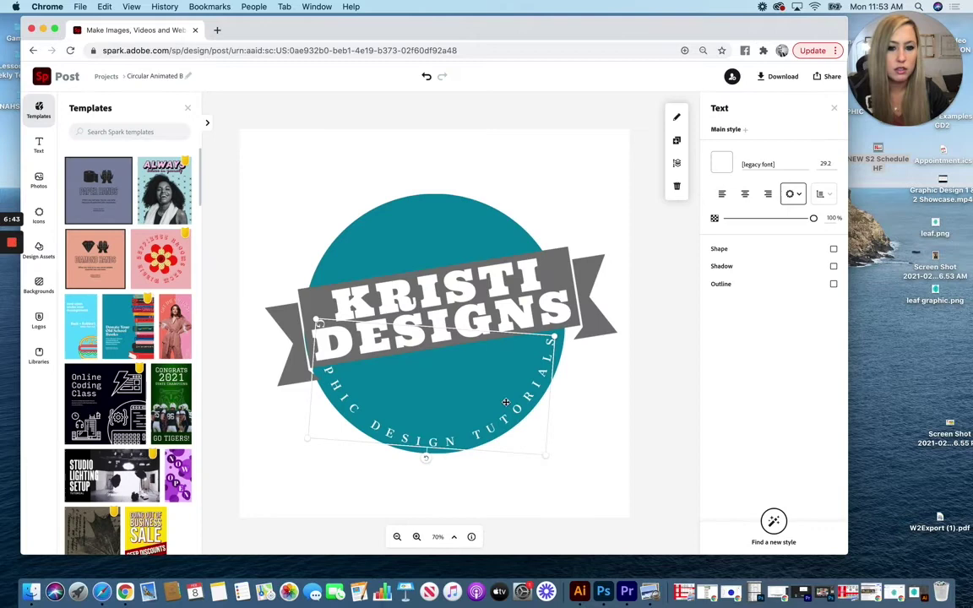
pyautogui.click(828, 164)
pyautogui.click(834, 173)
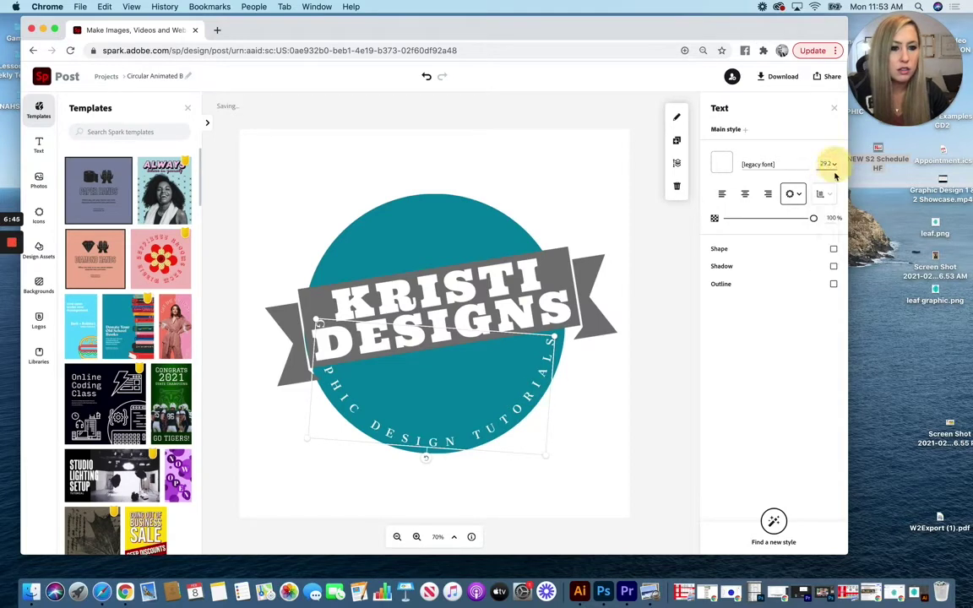
pyautogui.click(833, 165)
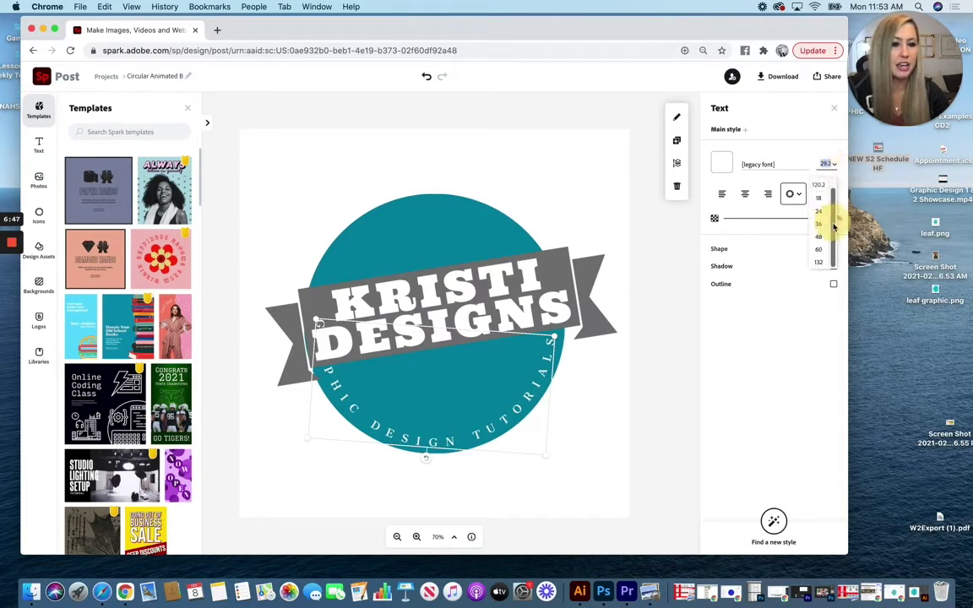
pyautogui.click(819, 197)
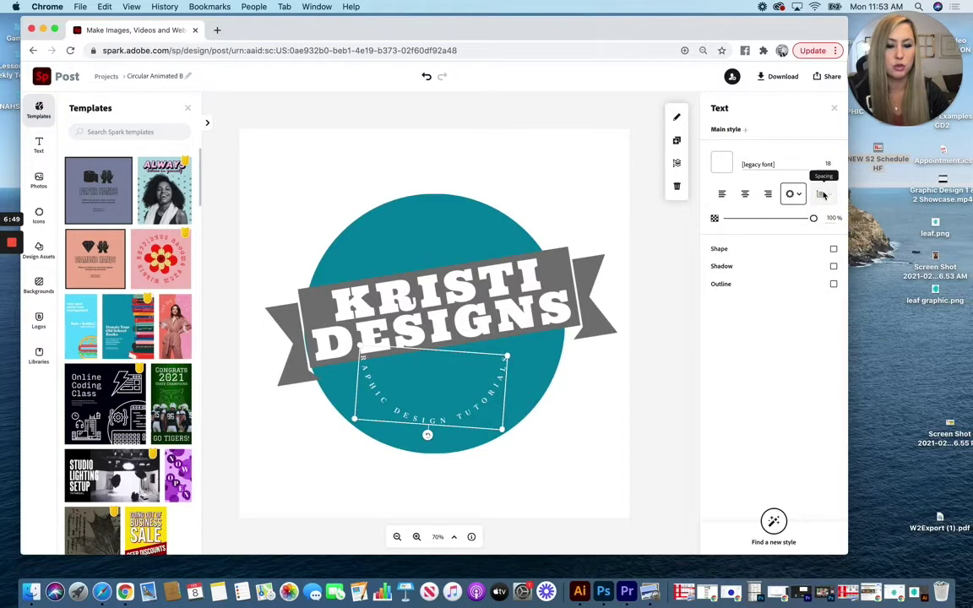
pyautogui.moveTo(488, 400); pyautogui.dragTo(496, 414)
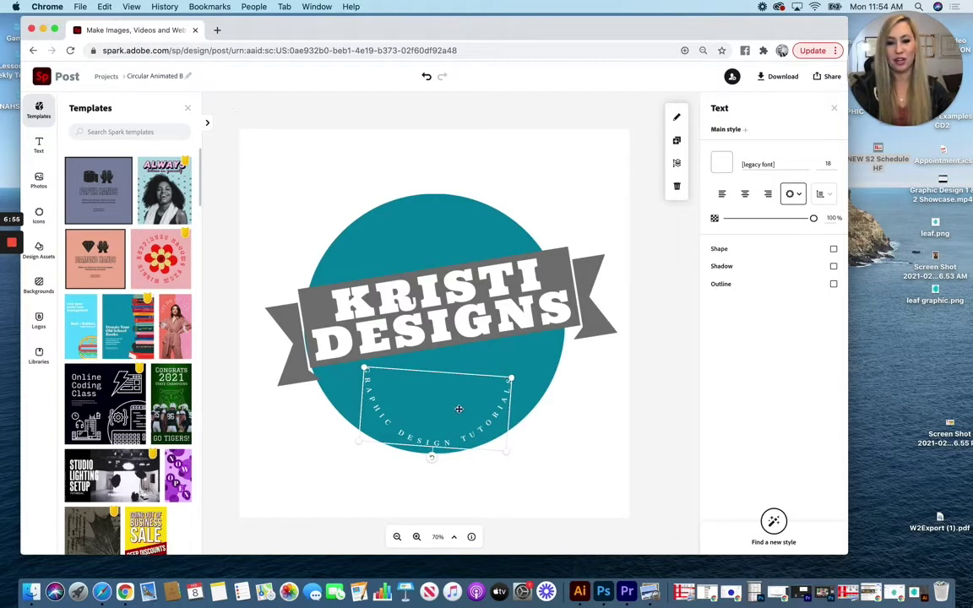
pyautogui.press('Delete')
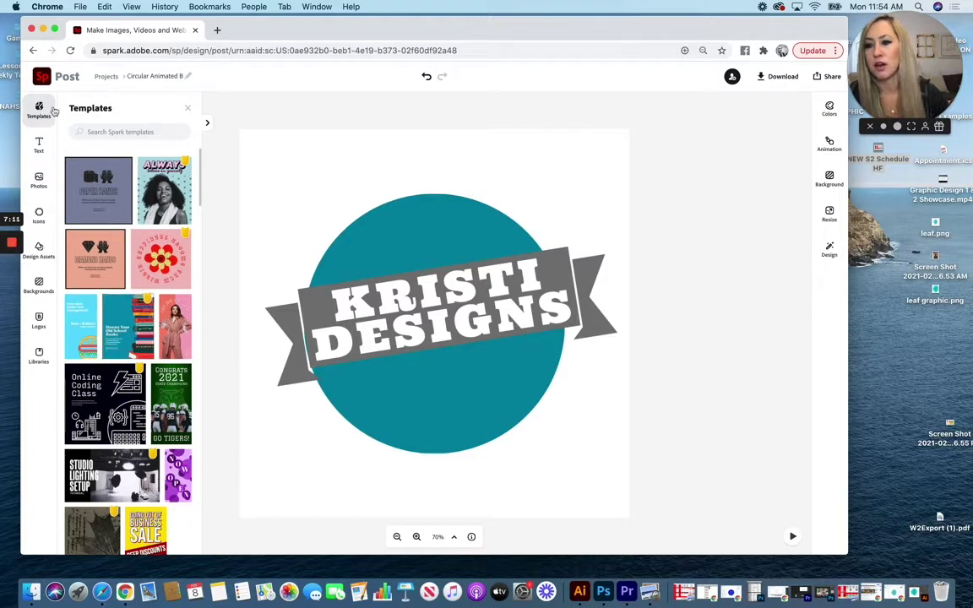
# Upload leaf graphic.png from the Desktop into the design.
pyautogui.click(40, 181)
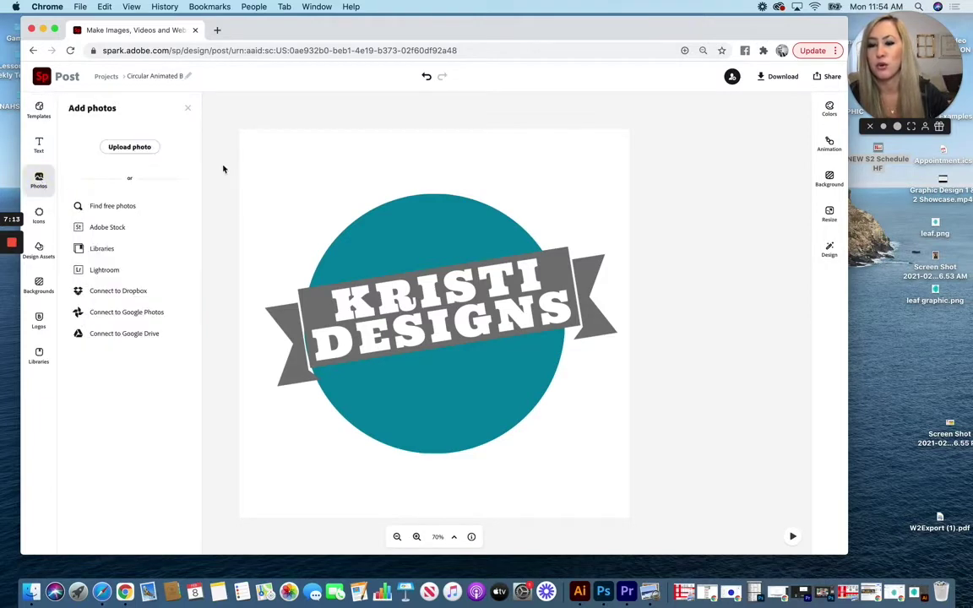
pyautogui.click(129, 149)
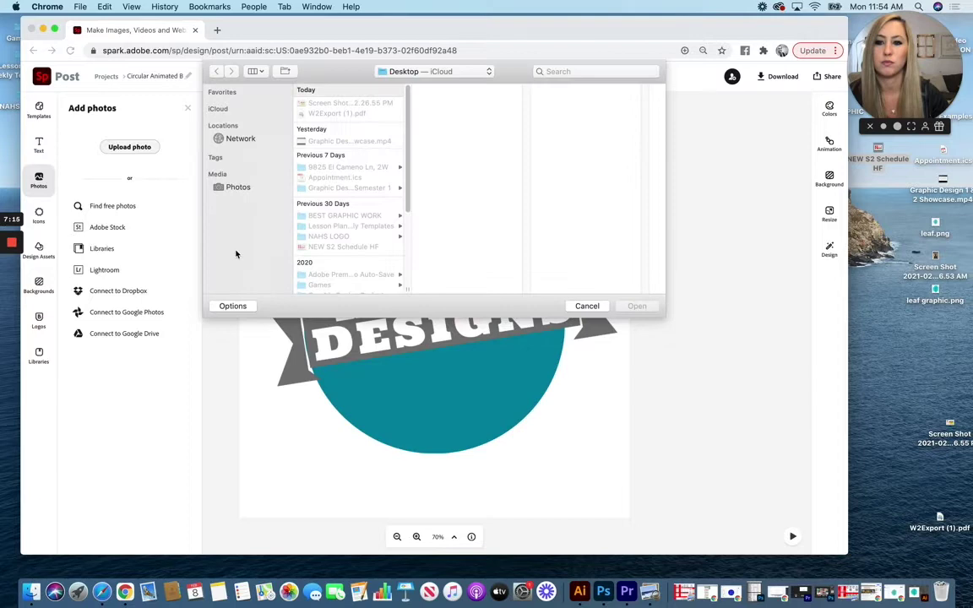
pyautogui.scroll(-5, 363, 232)
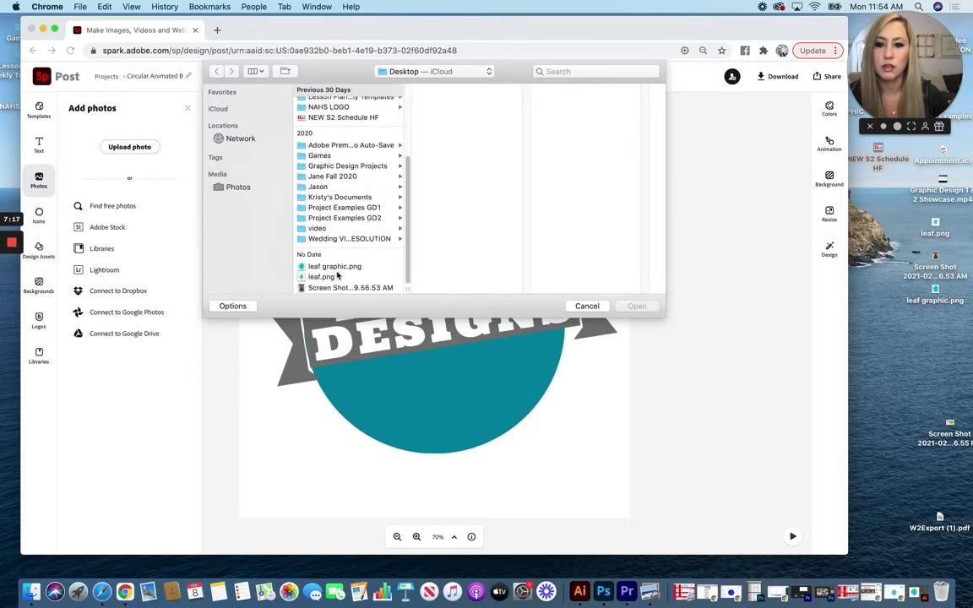
pyautogui.click(324, 269)
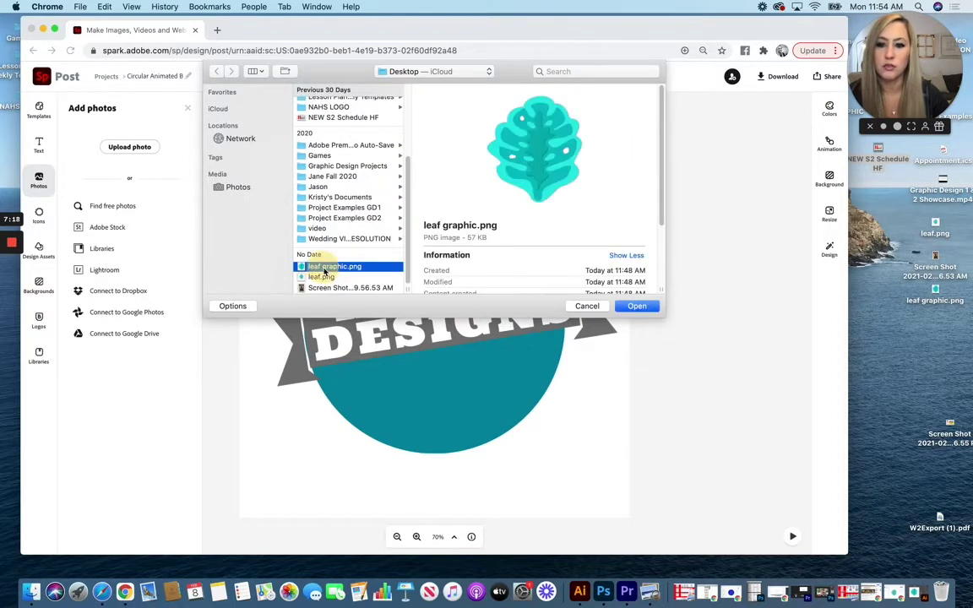
pyautogui.click(635, 306)
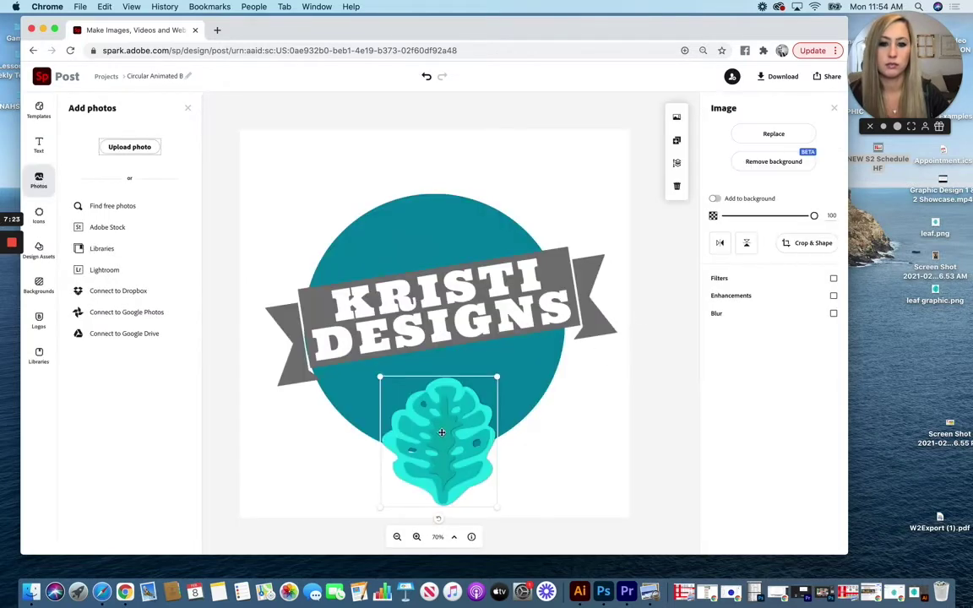
# Place the leaf and shrunken teal circle at the top, with the banner moved down and levelled.
pyautogui.moveTo(441, 432); pyautogui.dragTo(414, 223)
pyautogui.click(505, 230)
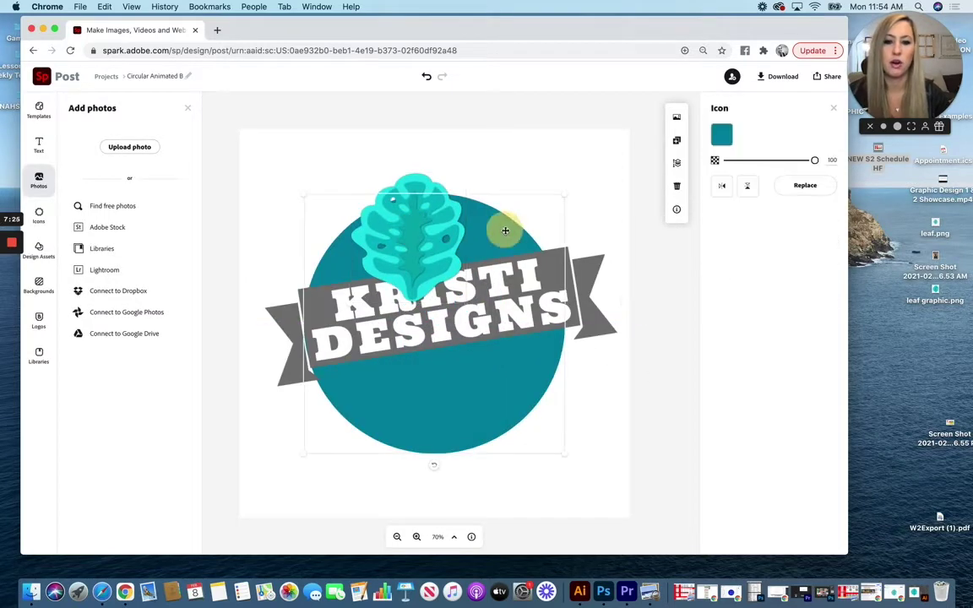
pyautogui.moveTo(305, 196); pyautogui.dragTo(443, 336)
pyautogui.moveTo(508, 395); pyautogui.dragTo(406, 217)
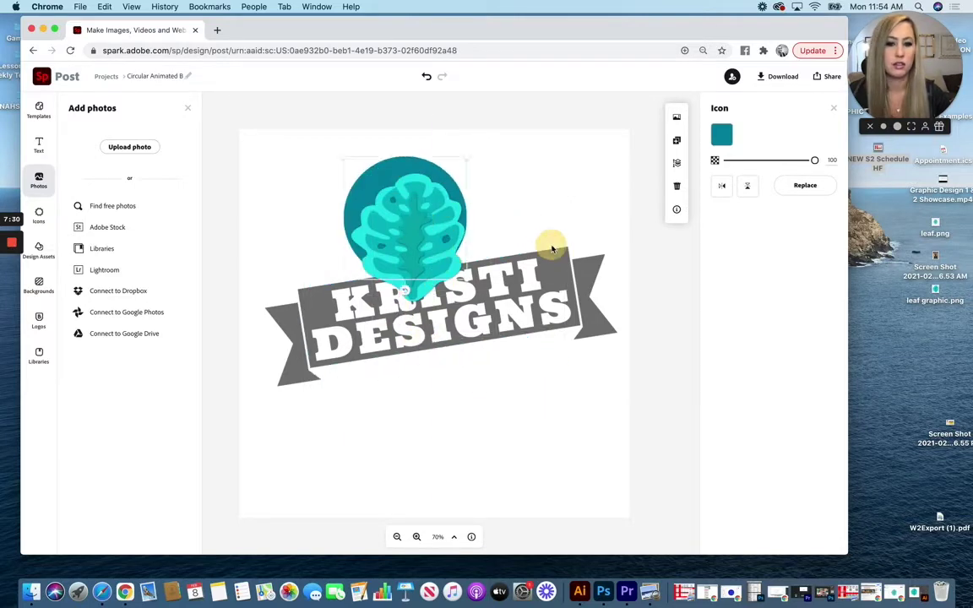
pyautogui.click(554, 271)
pyautogui.moveTo(554, 272); pyautogui.dragTo(541, 377)
pyautogui.moveTo(431, 462); pyautogui.dragTo(419, 460)
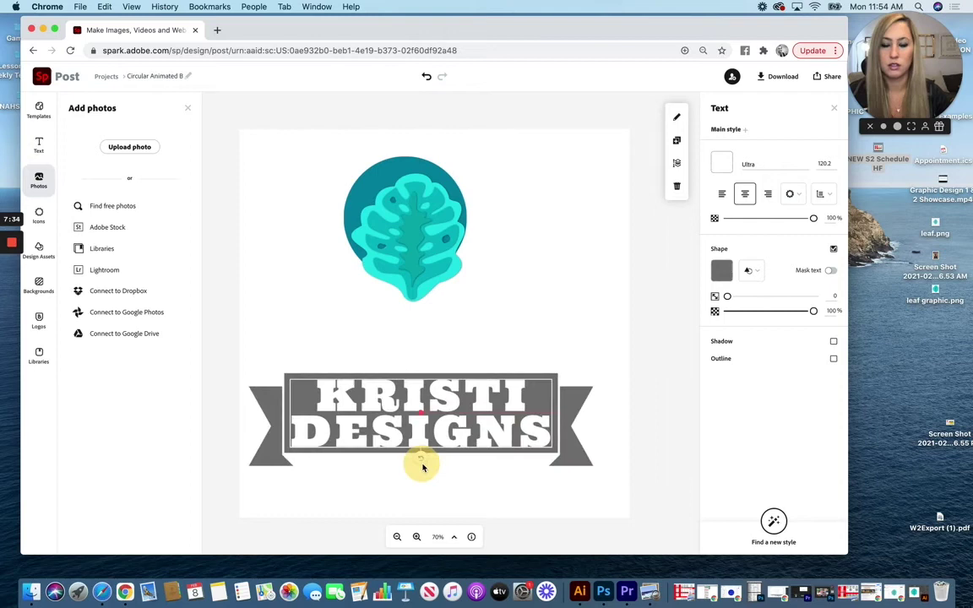
pyautogui.moveTo(419, 221); pyautogui.dragTo(422, 321)
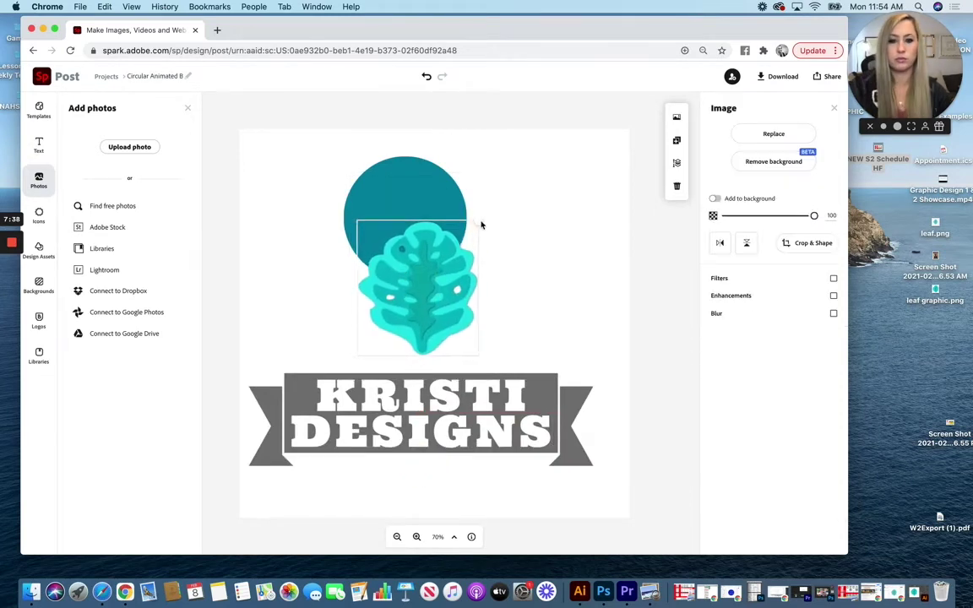
# Resize the teal circle and centre it behind the leaf.
pyautogui.click(435, 243)
pyautogui.moveTo(482, 289); pyautogui.dragTo(506, 310)
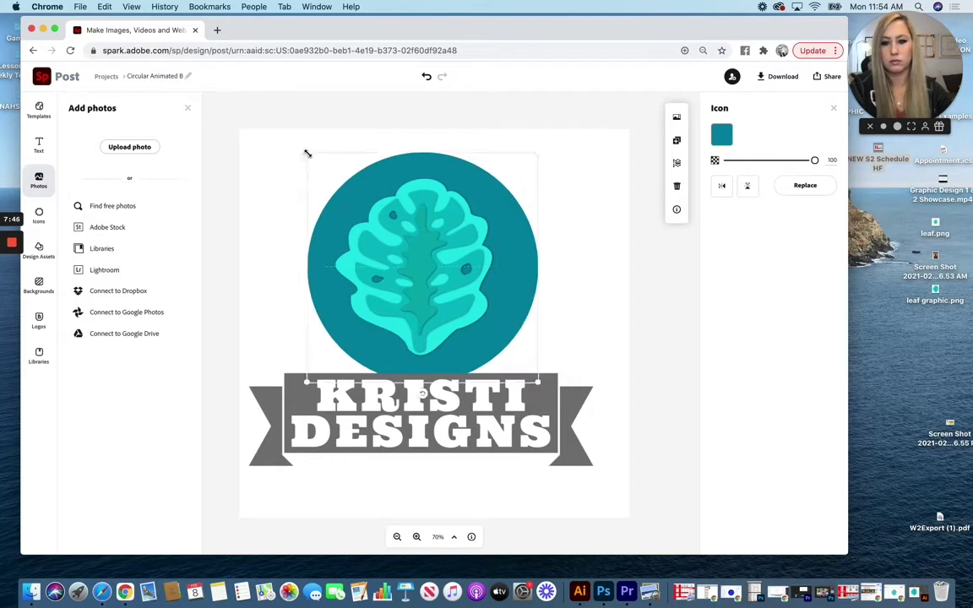
pyautogui.moveTo(307, 153); pyautogui.dragTo(339, 186)
pyautogui.moveTo(499, 338); pyautogui.dragTo(482, 326)
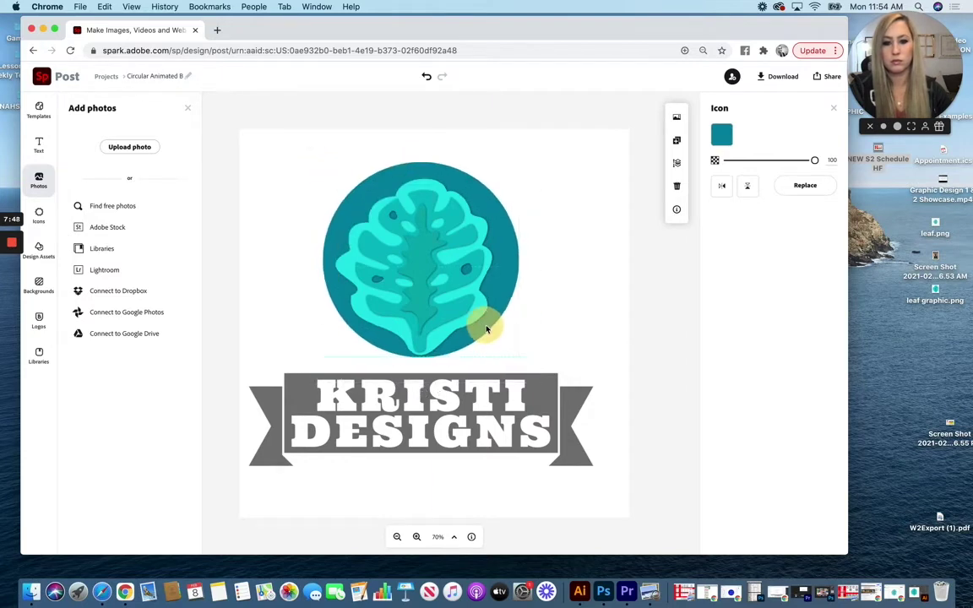
pyautogui.doubleClick(482, 402)
pyautogui.click(396, 342)
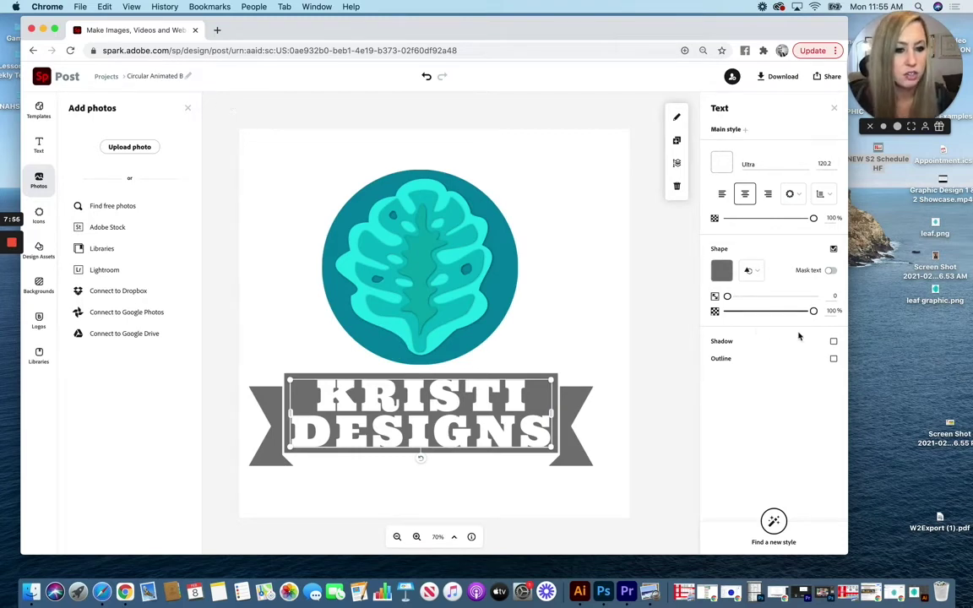
# Try the text background shape styles, then turn the banner shape off.
pyautogui.click(751, 270)
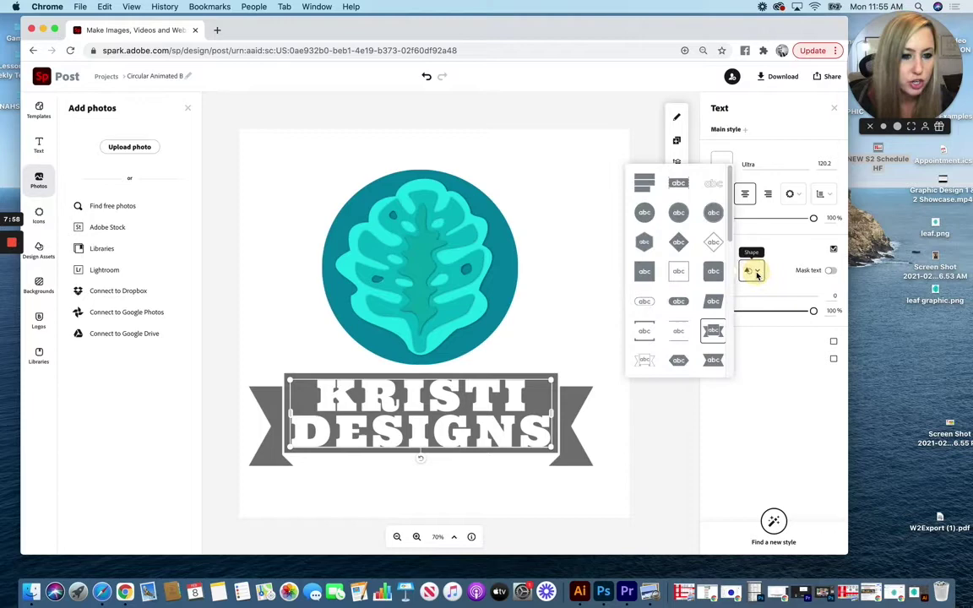
pyautogui.click(653, 187)
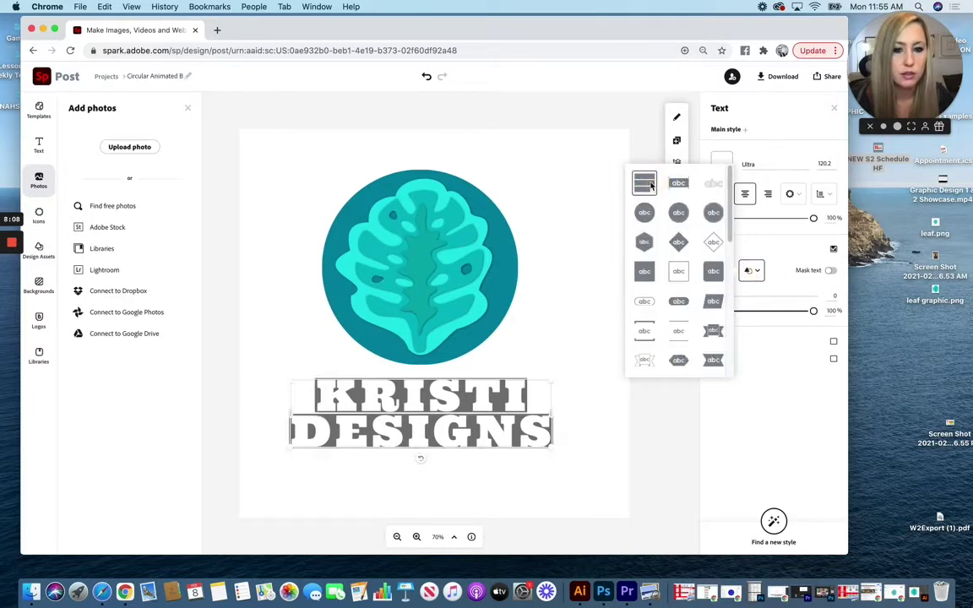
pyautogui.click(677, 184)
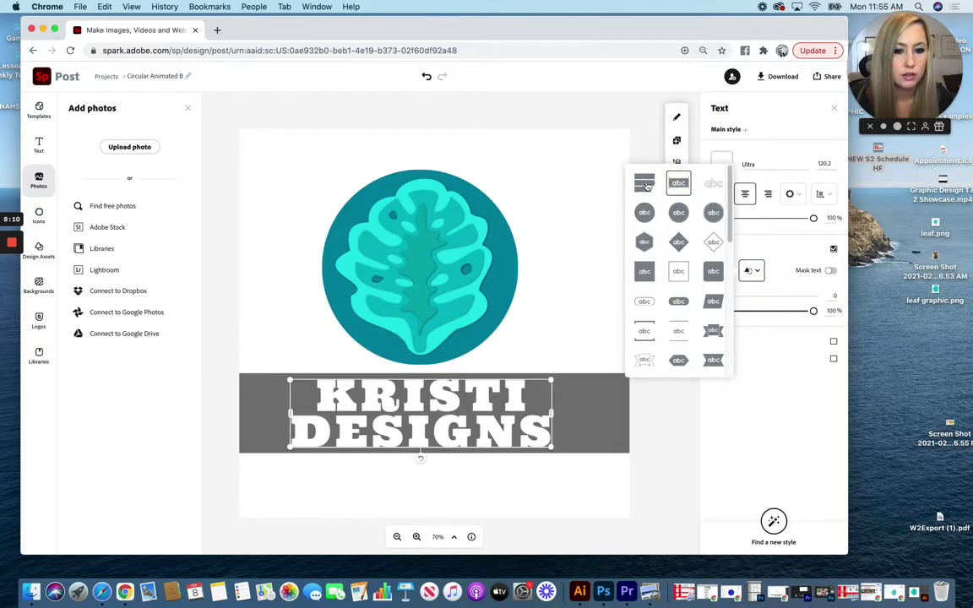
pyautogui.click(647, 187)
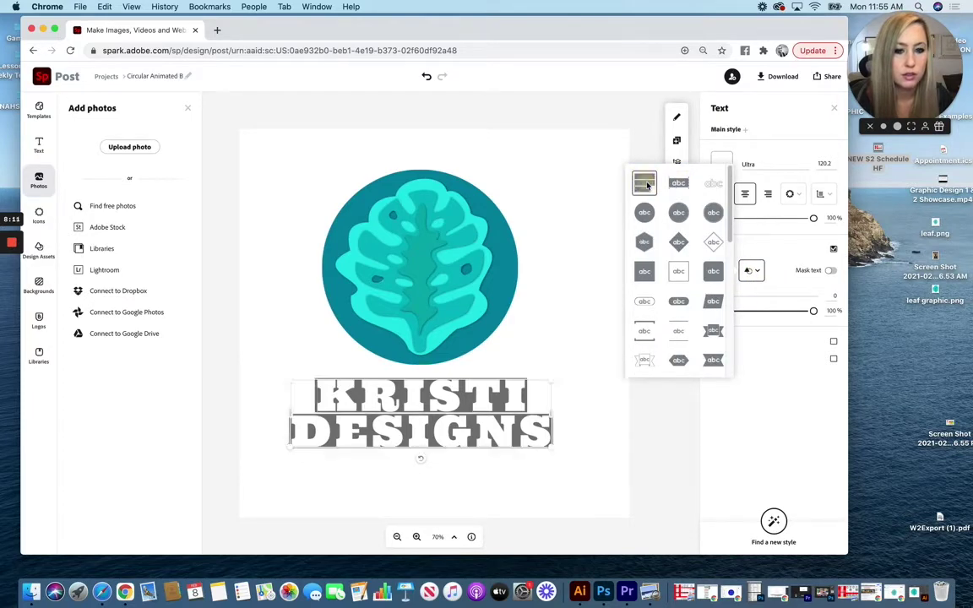
pyautogui.click(776, 253)
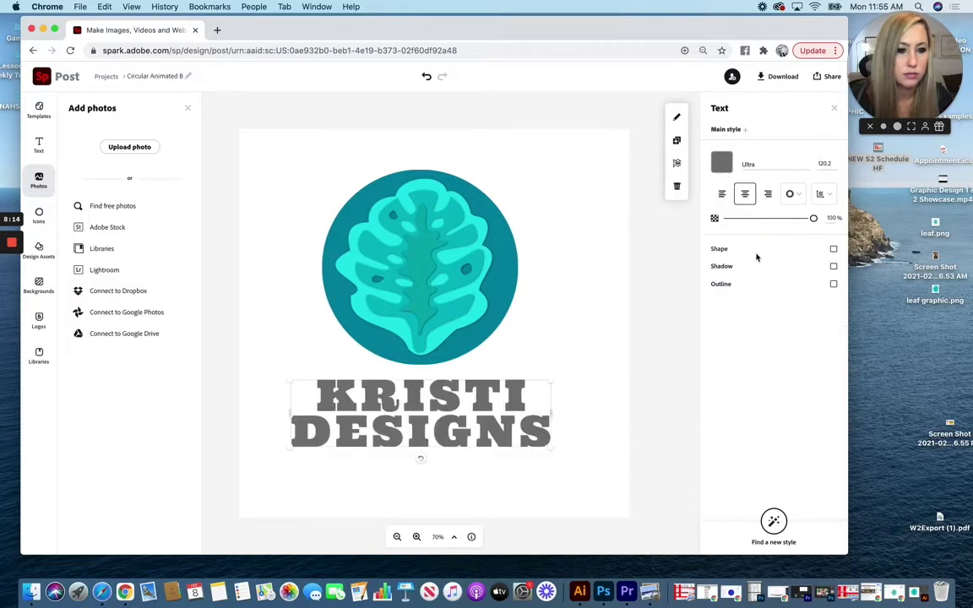
pyautogui.click(717, 251)
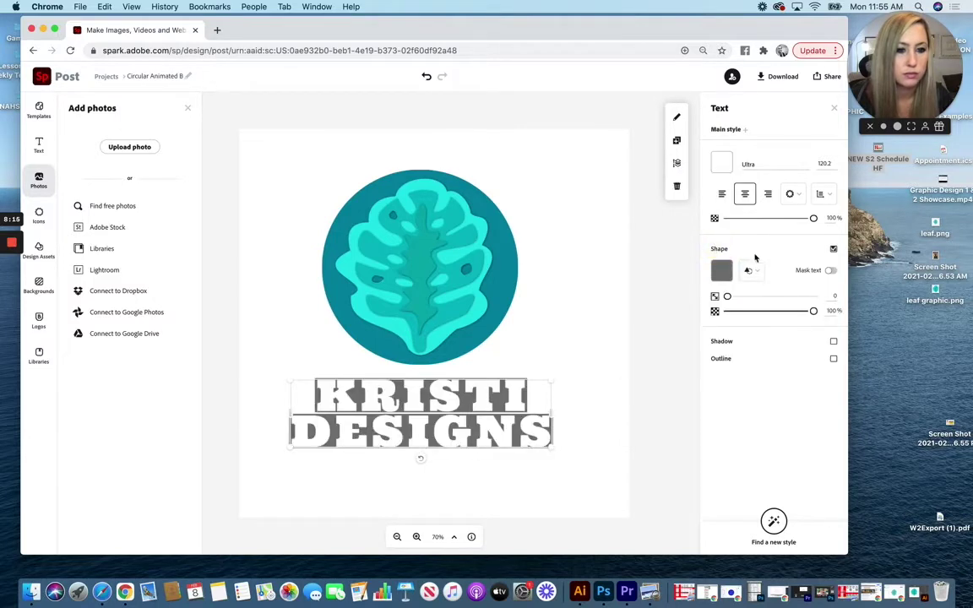
pyautogui.click(833, 250)
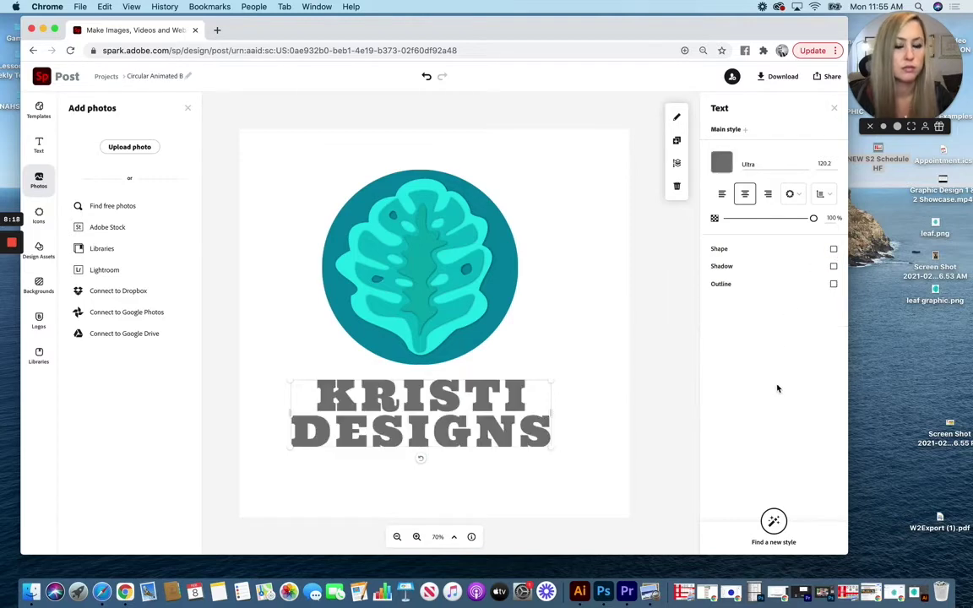
# Delete the word DESIGNS so the text reads only KRISTI.
pyautogui.doubleClick(458, 405)
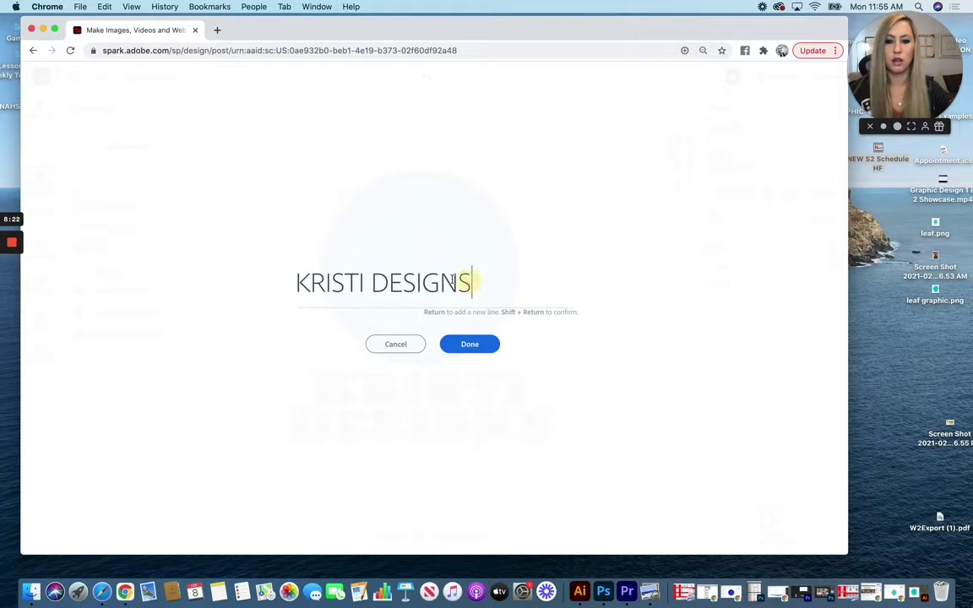
pyautogui.moveTo(471, 283); pyautogui.dragTo(380, 280)
pyautogui.press('BackSpace')
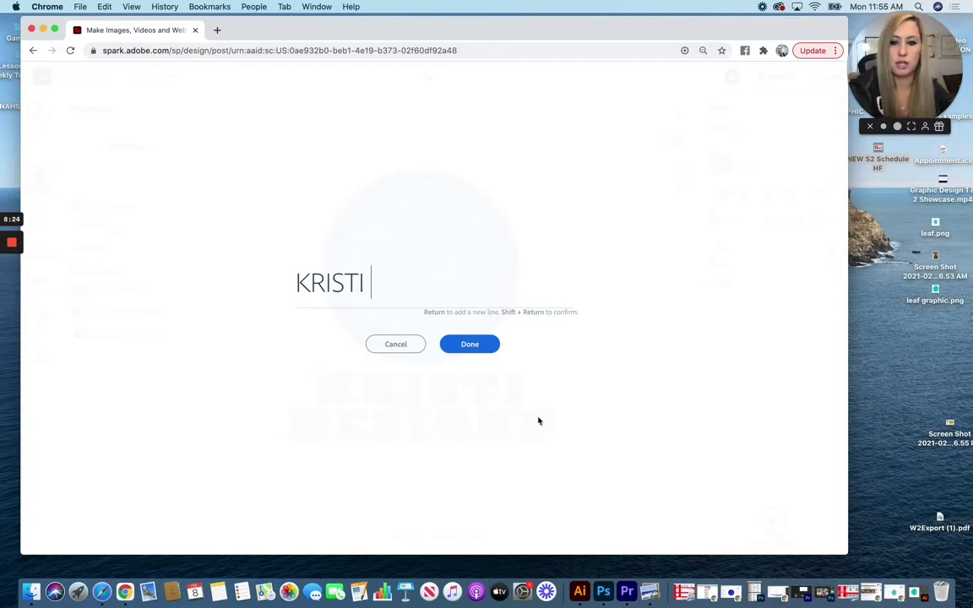
pyautogui.click(479, 346)
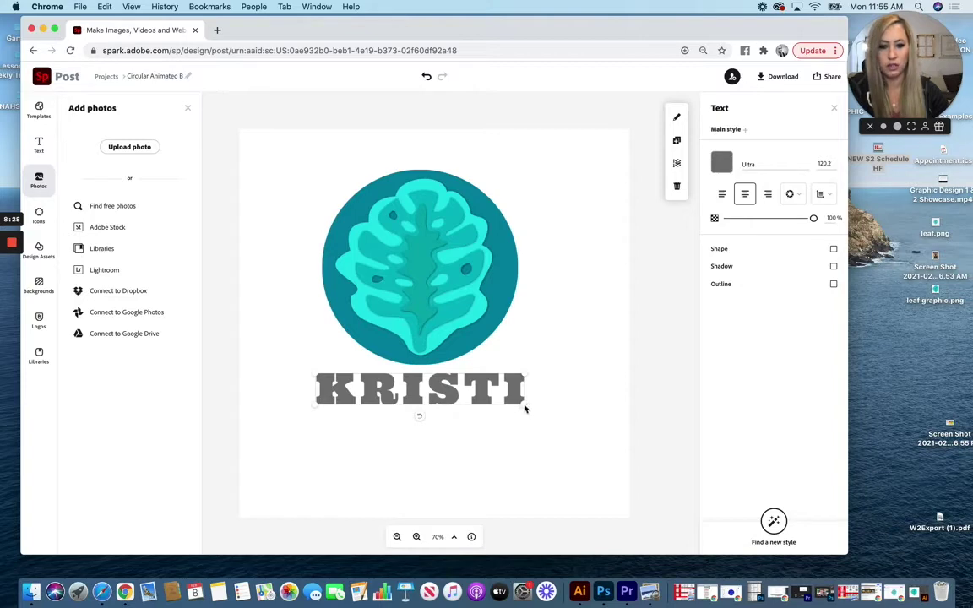
# Shrink KRISTI to size 85.9 and horizontally centre the leaf within the teal circle.
pyautogui.moveTo(524, 409); pyautogui.dragTo(455, 395)
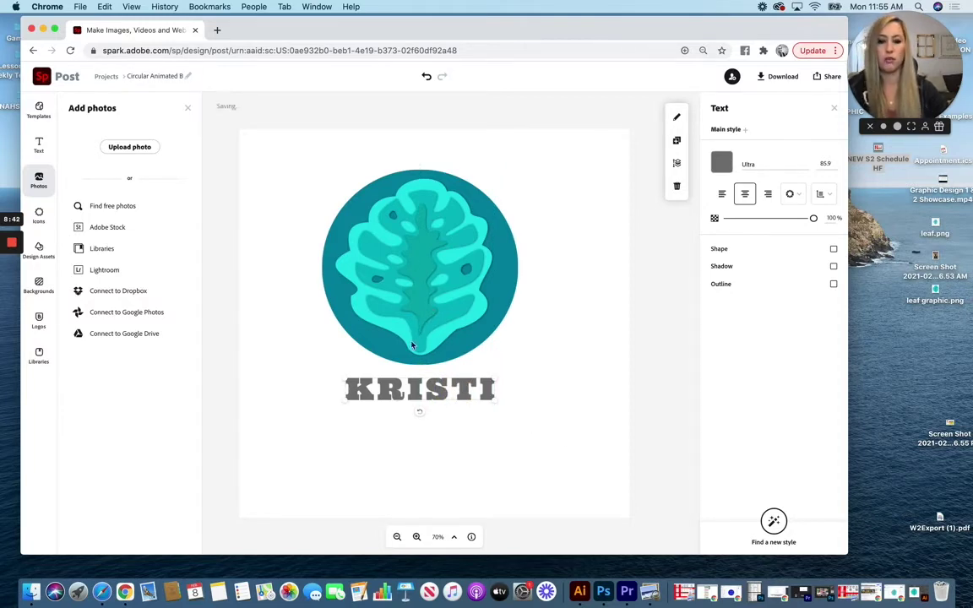
pyautogui.keyDown('shift'); pyautogui.click(486, 329); pyautogui.keyUp('shift')
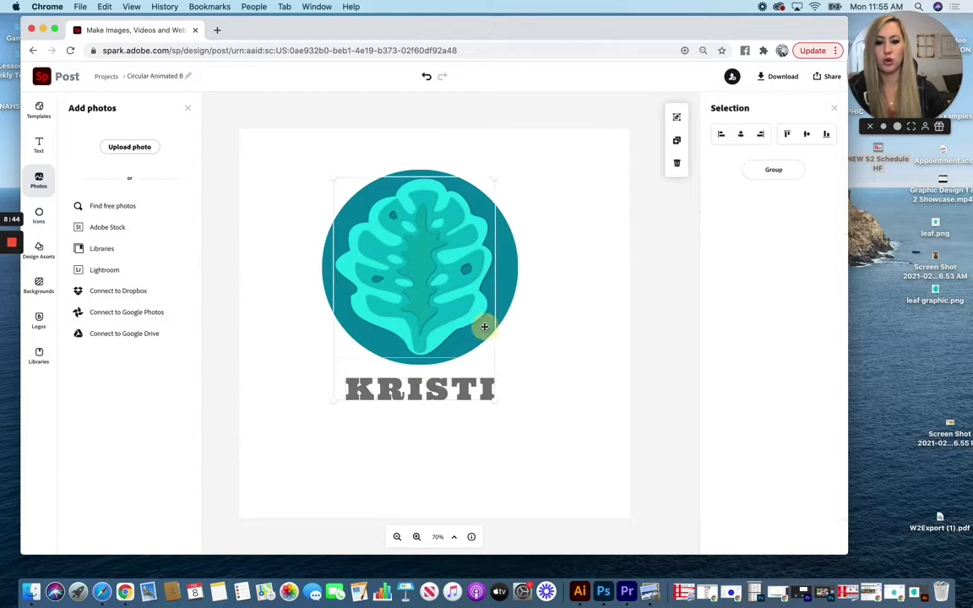
pyautogui.click(517, 277)
pyautogui.keyDown('shift'); pyautogui.click(517, 265); pyautogui.keyUp('shift')
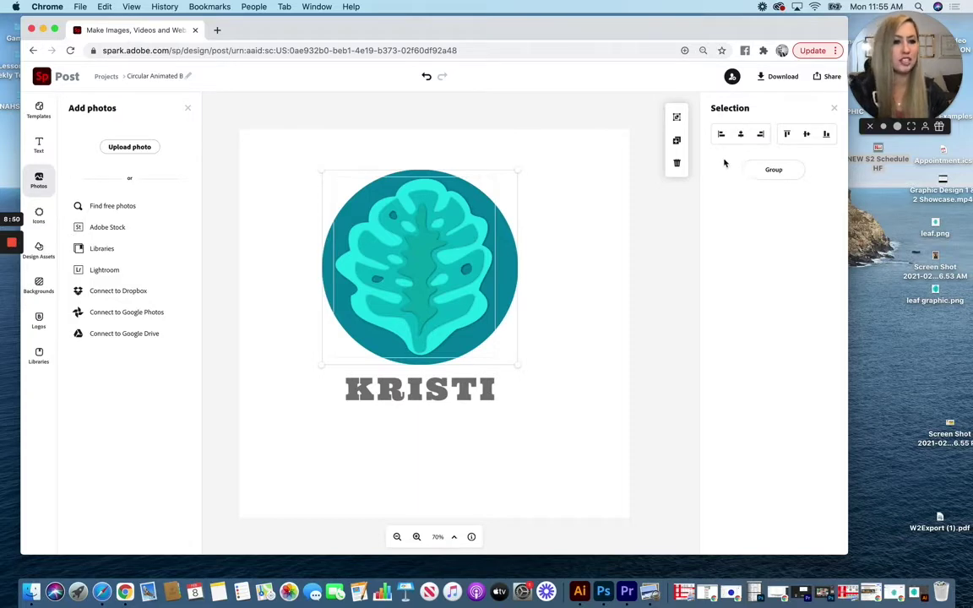
pyautogui.click(741, 139)
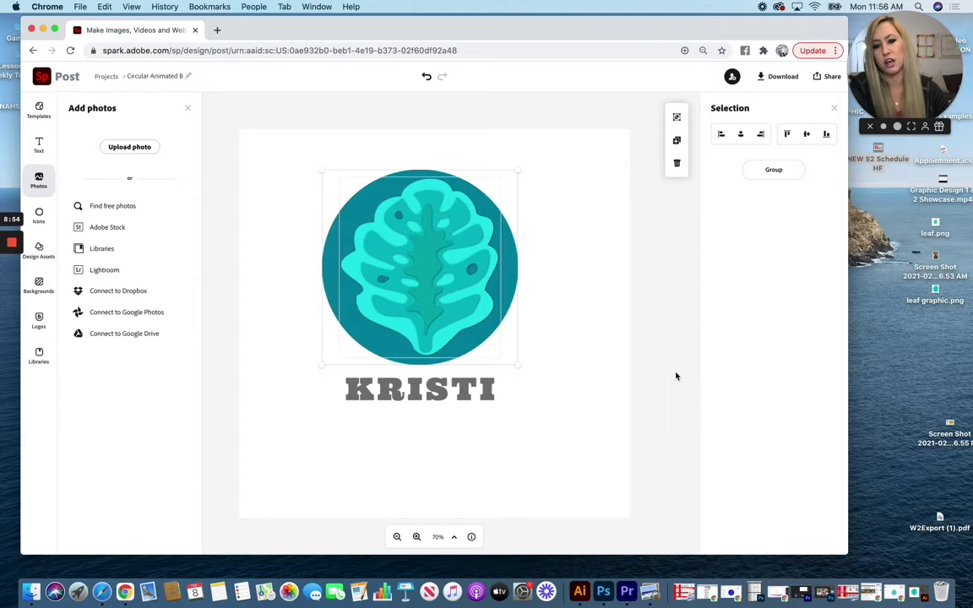
pyautogui.click(634, 403)
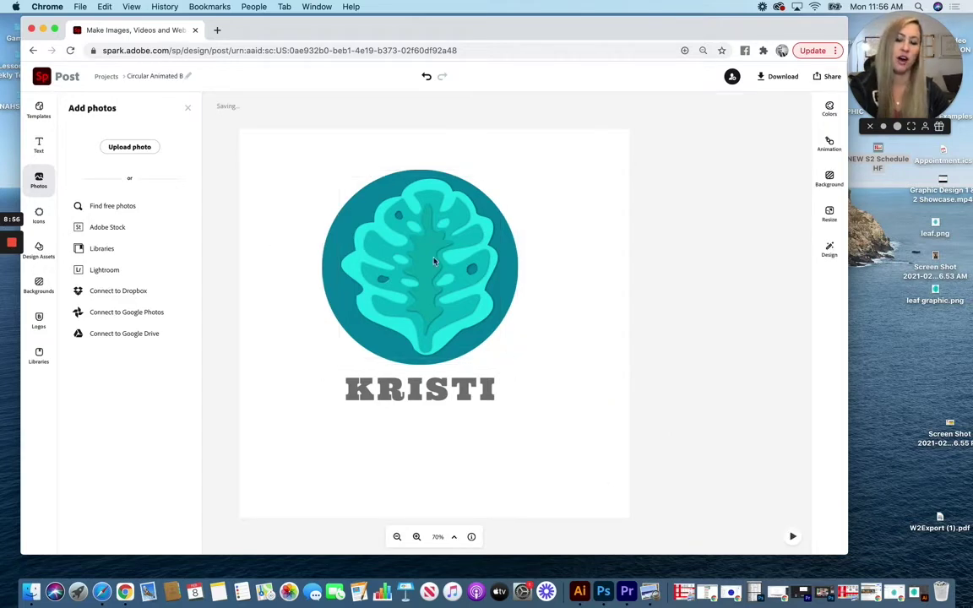
# Set KRISTI in Basic Gothic Pro Bold.
pyautogui.click(447, 389)
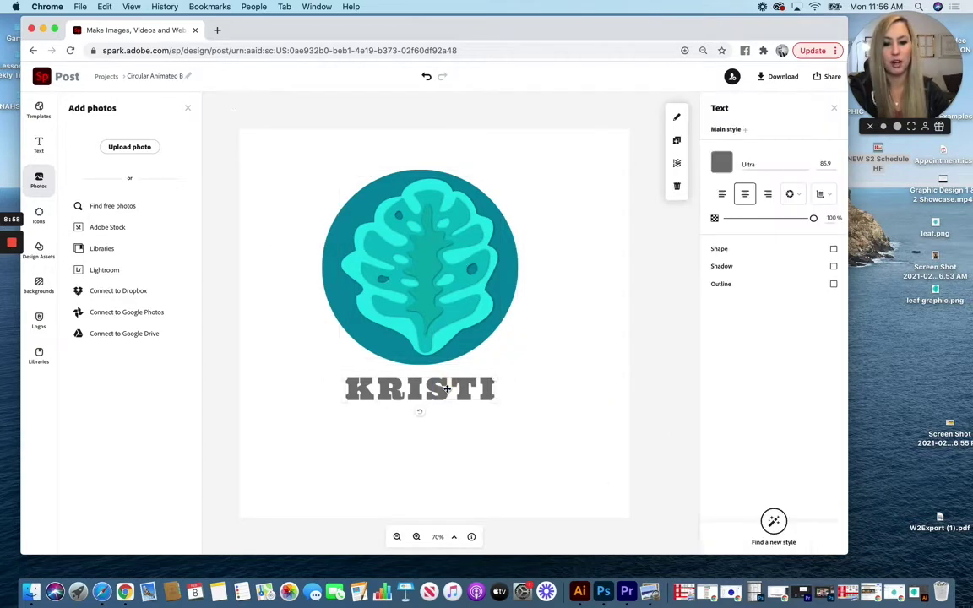
pyautogui.click(764, 164)
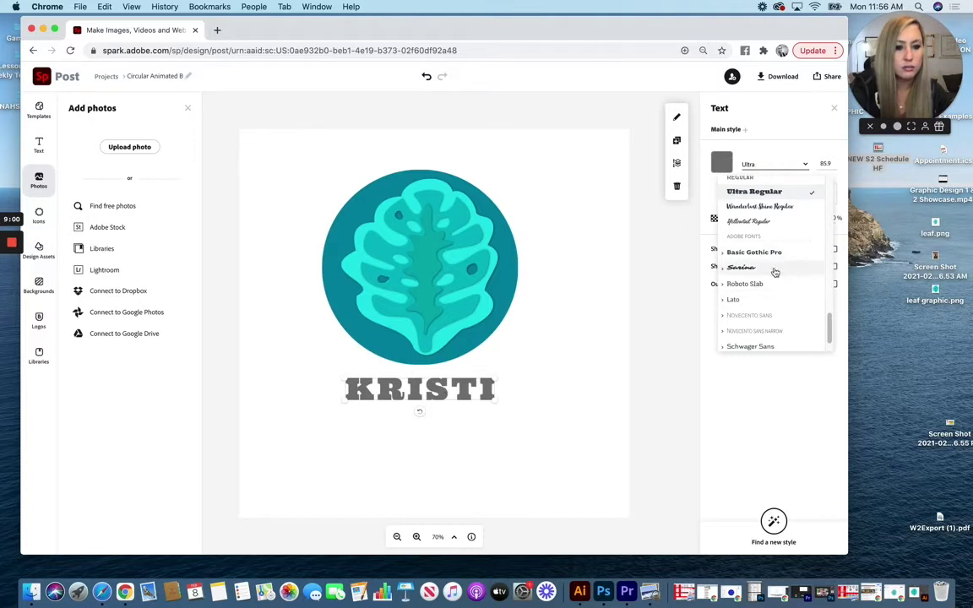
pyautogui.scroll(-2, 772, 262)
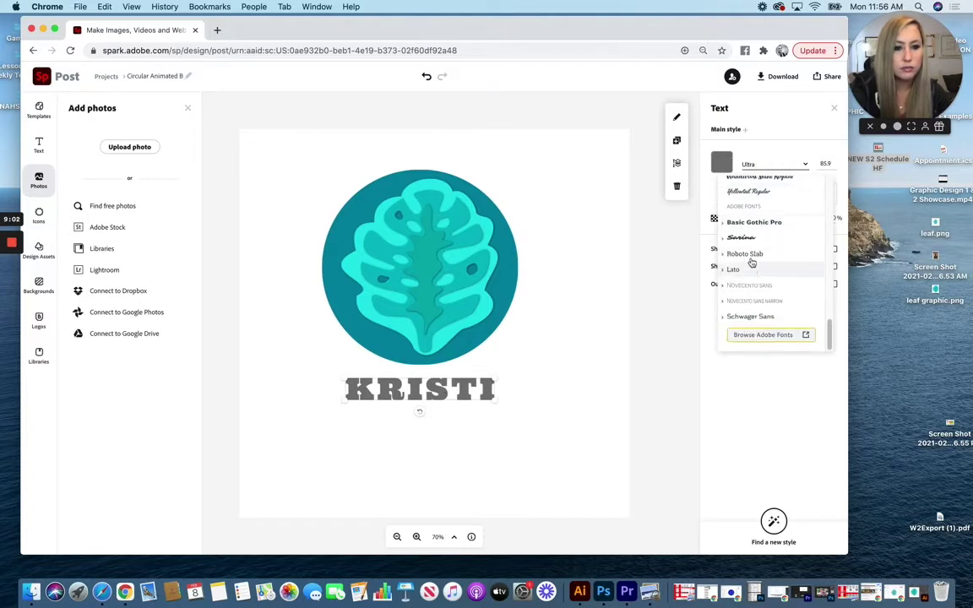
pyautogui.click(750, 256)
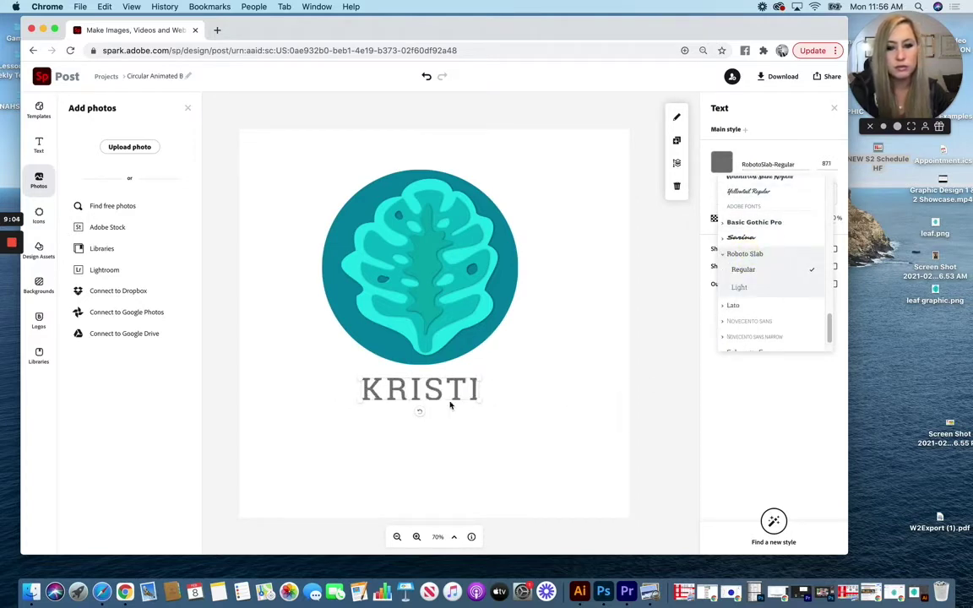
pyautogui.scroll(-2, 763, 263)
pyautogui.scroll(2, 760, 229)
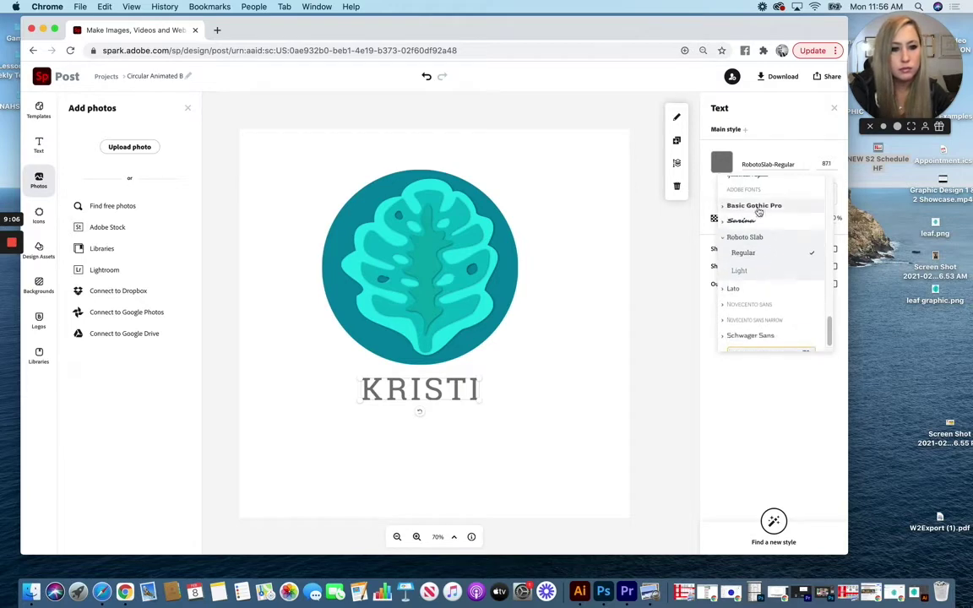
pyautogui.click(754, 206)
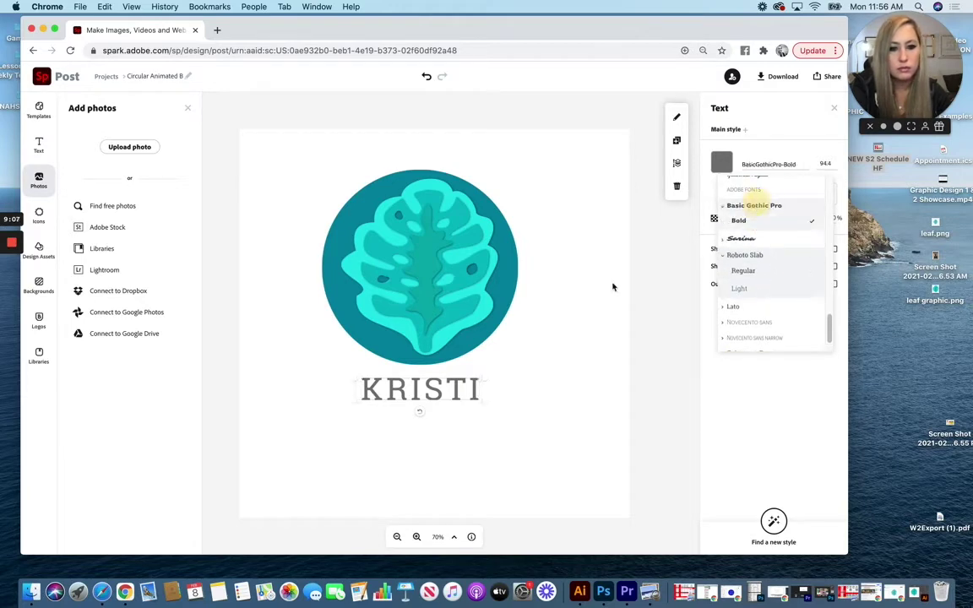
pyautogui.click(454, 385)
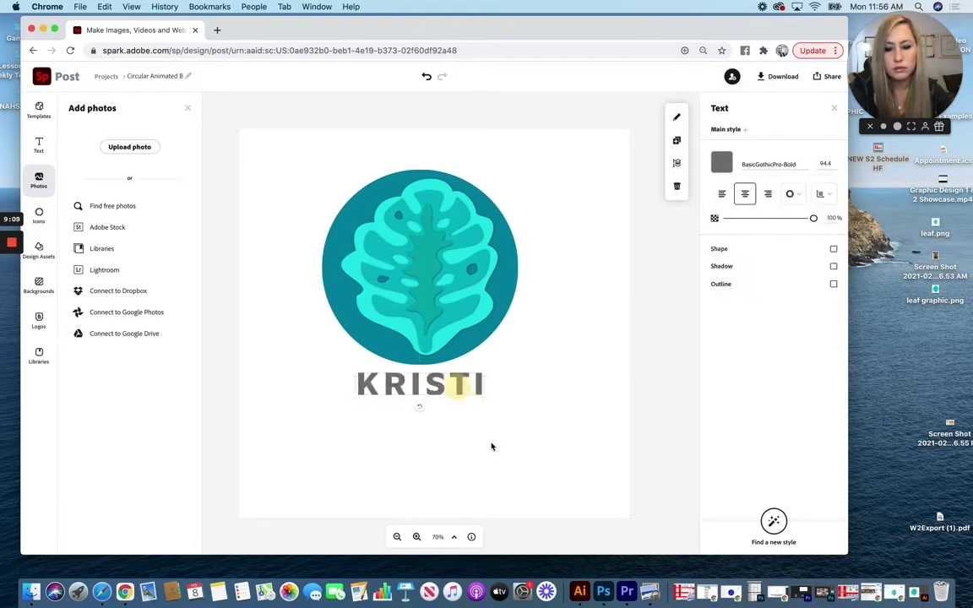
# Colour KRISTI dark teal #004962 using the suggested swatch.
pyautogui.click(722, 162)
pyautogui.click(747, 283)
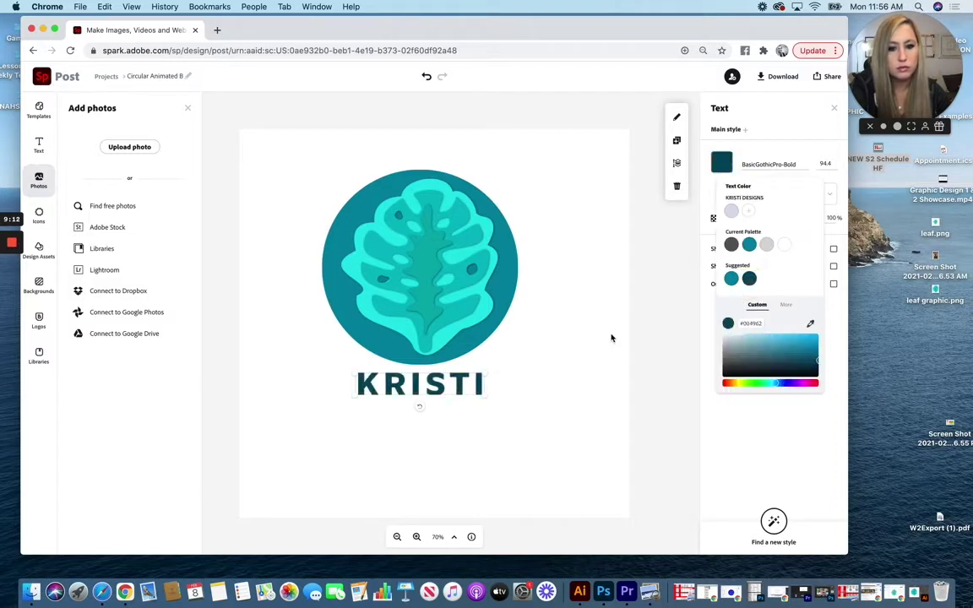
pyautogui.click(579, 337)
pyautogui.click(424, 393)
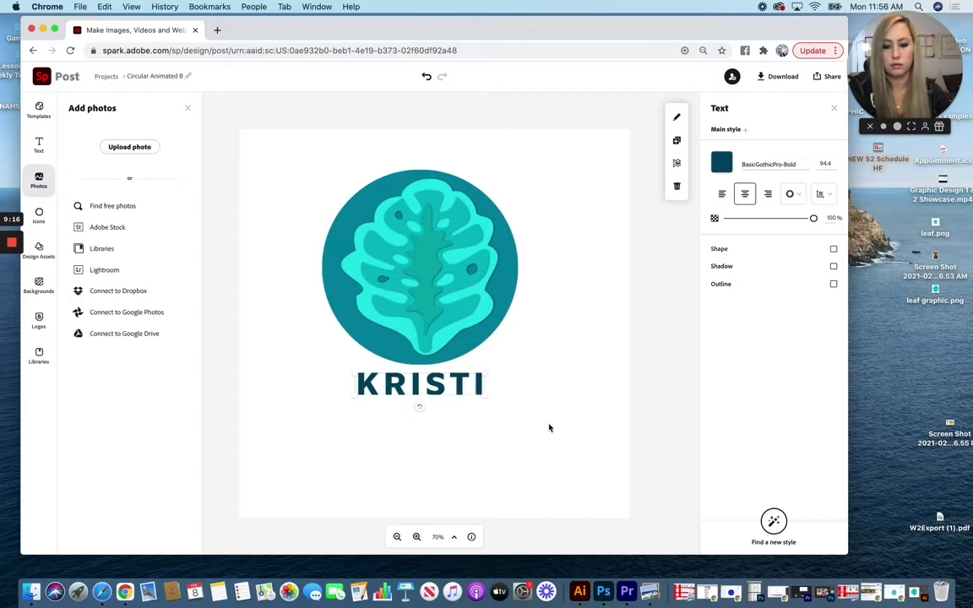
pyautogui.click(549, 428)
pyautogui.click(452, 382)
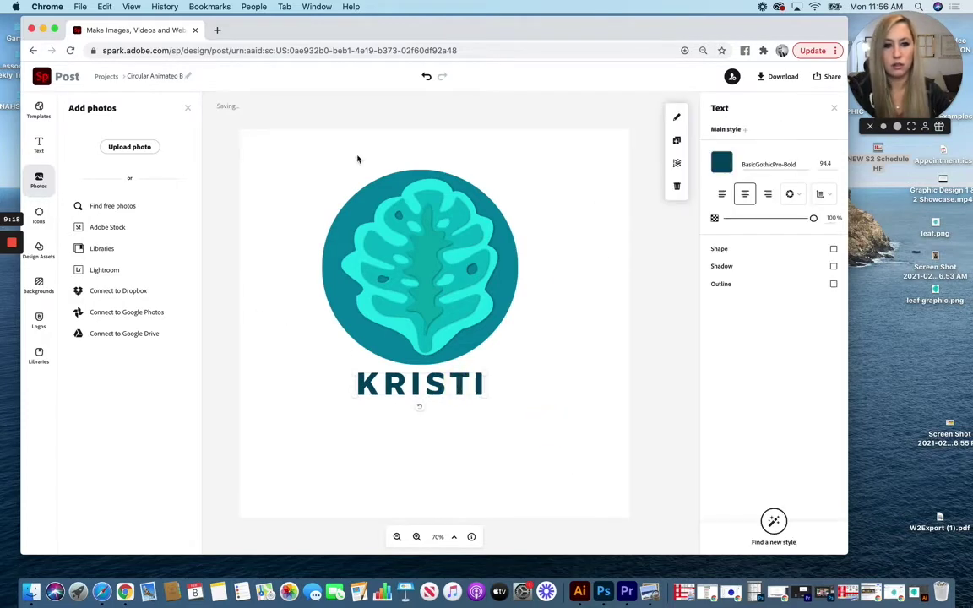
pyautogui.click(38, 142)
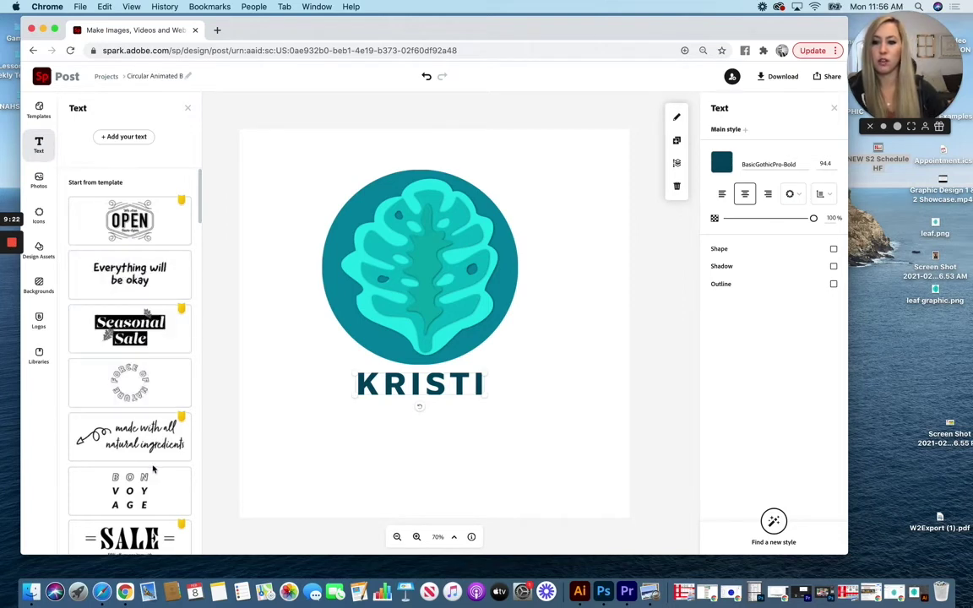
# Try the circular 'SMALL BATCH HAND CRAFTED' text template over the logo, delete it, and start a new text item.
pyautogui.scroll(-3, 150, 457)
pyautogui.scroll(-5, 152, 470)
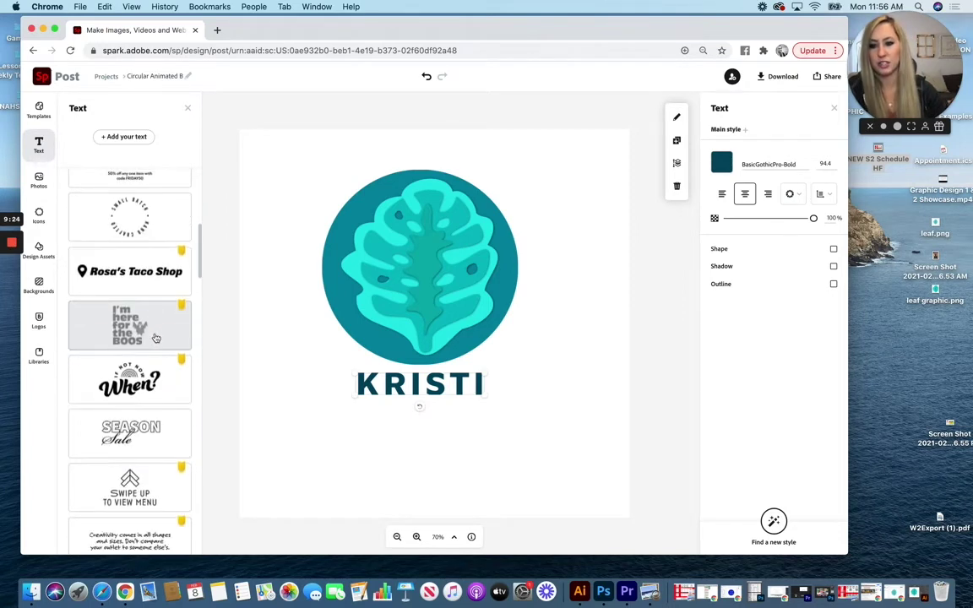
pyautogui.click(142, 239)
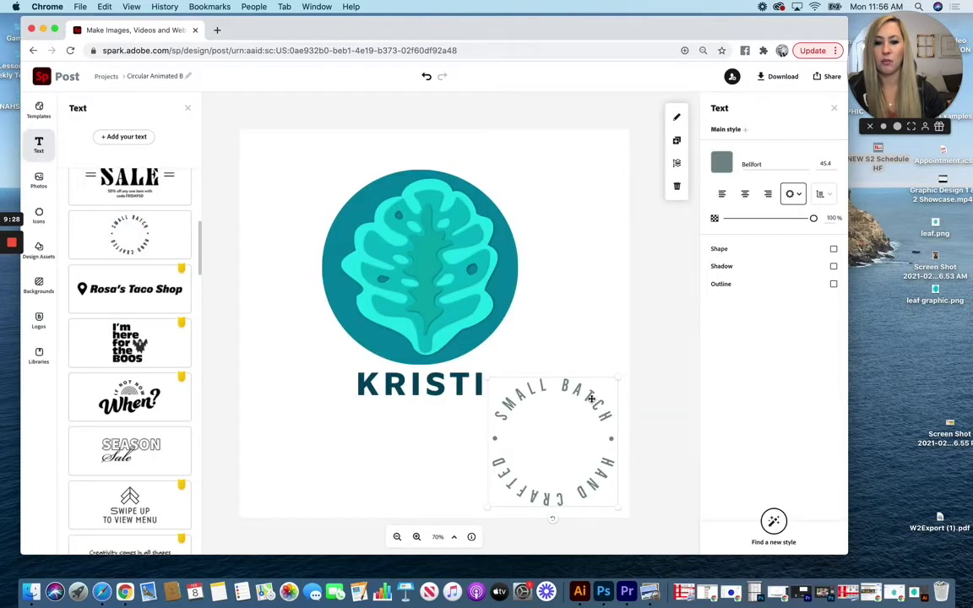
pyautogui.moveTo(591, 398); pyautogui.dragTo(608, 308)
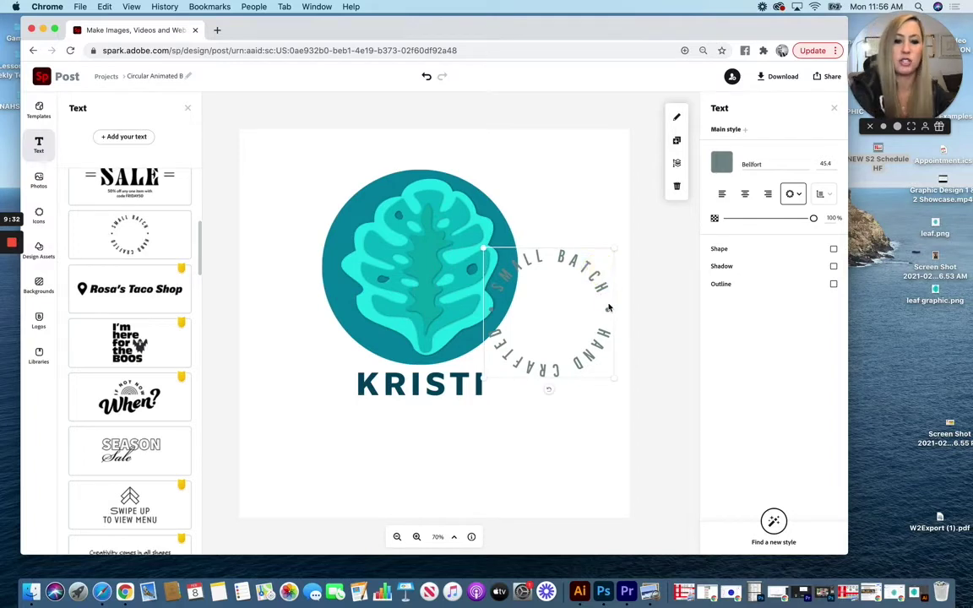
pyautogui.press('Delete')
pyautogui.click(124, 136)
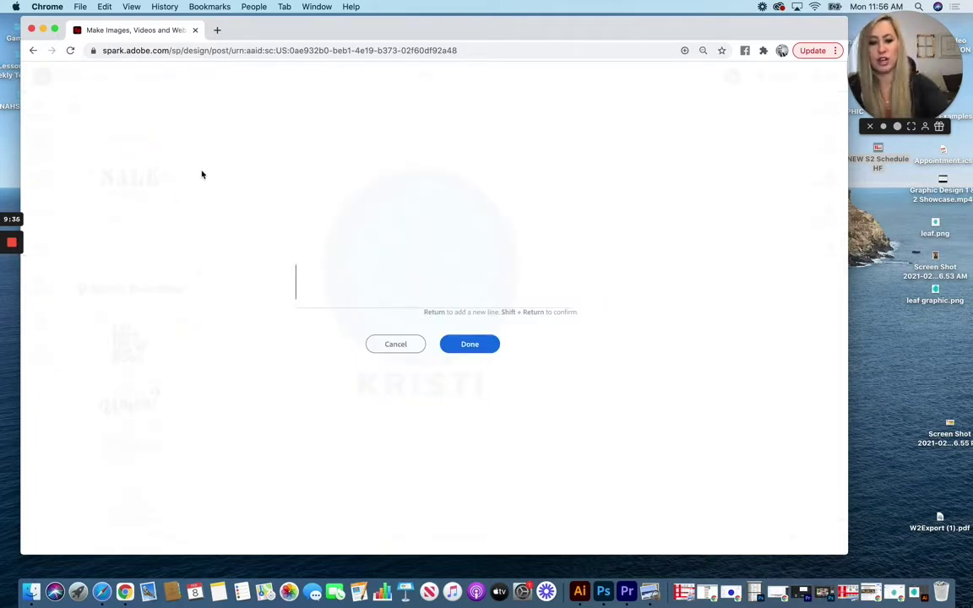
# Add the text 'DESIGNS' just below KRISTI and shrink it to KRISTI's width.
pyautogui.write('DESIGNS')
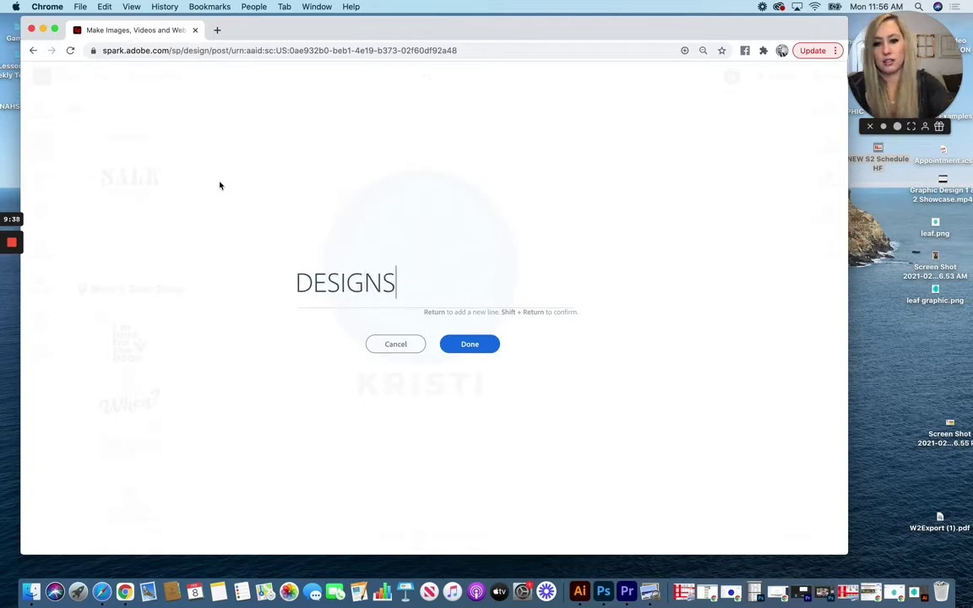
pyautogui.click(471, 344)
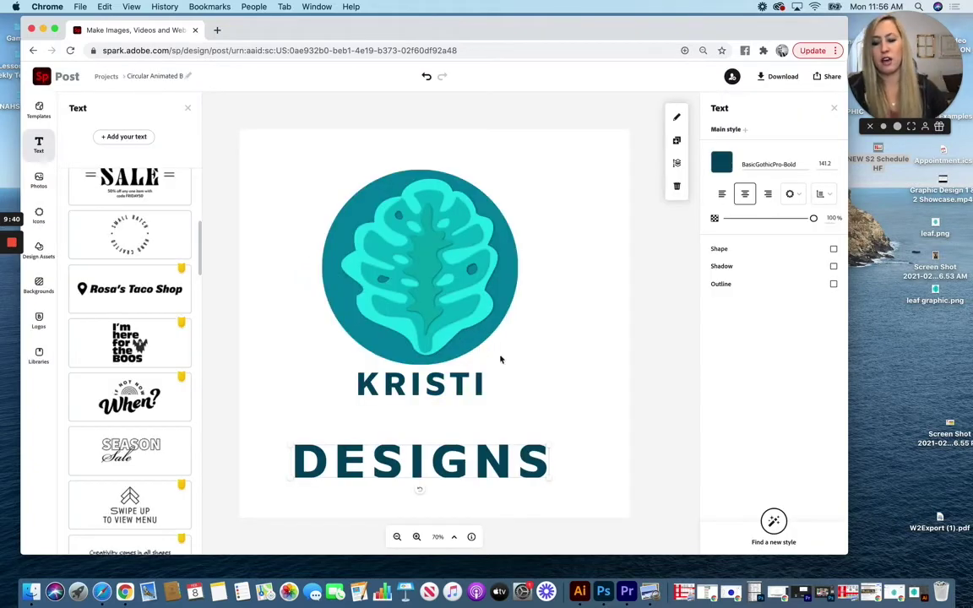
pyautogui.moveTo(481, 461); pyautogui.dragTo(538, 422)
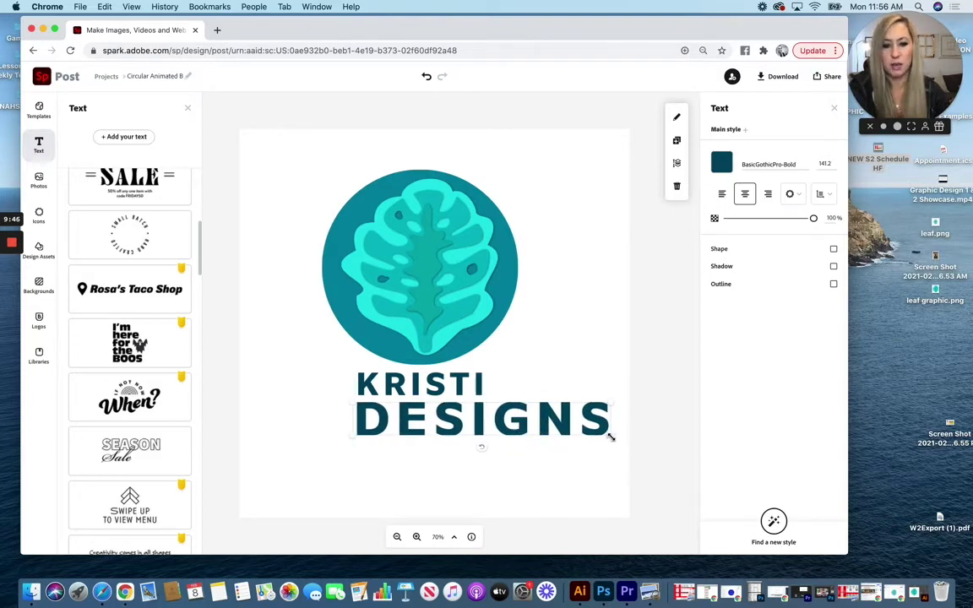
pyautogui.moveTo(611, 437); pyautogui.dragTo(484, 414)
pyautogui.click(445, 463)
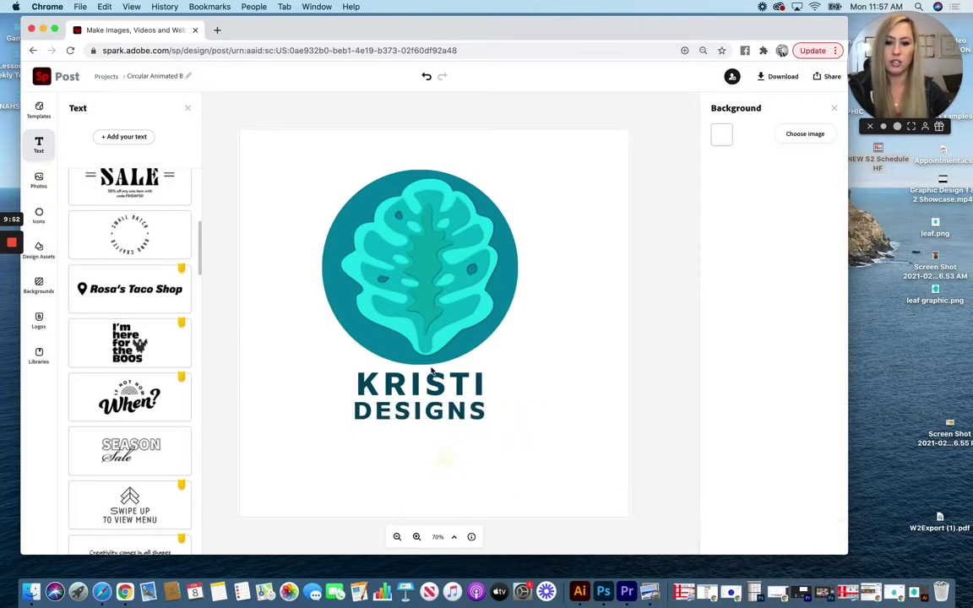
# Colour the DESIGNS text teal #0087A2.
pyautogui.click(452, 410)
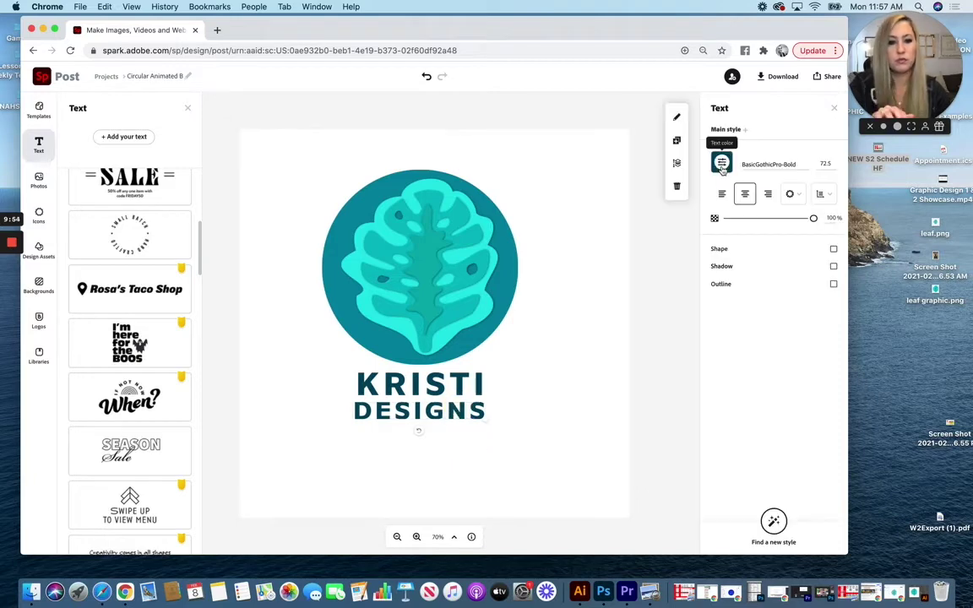
pyautogui.click(722, 166)
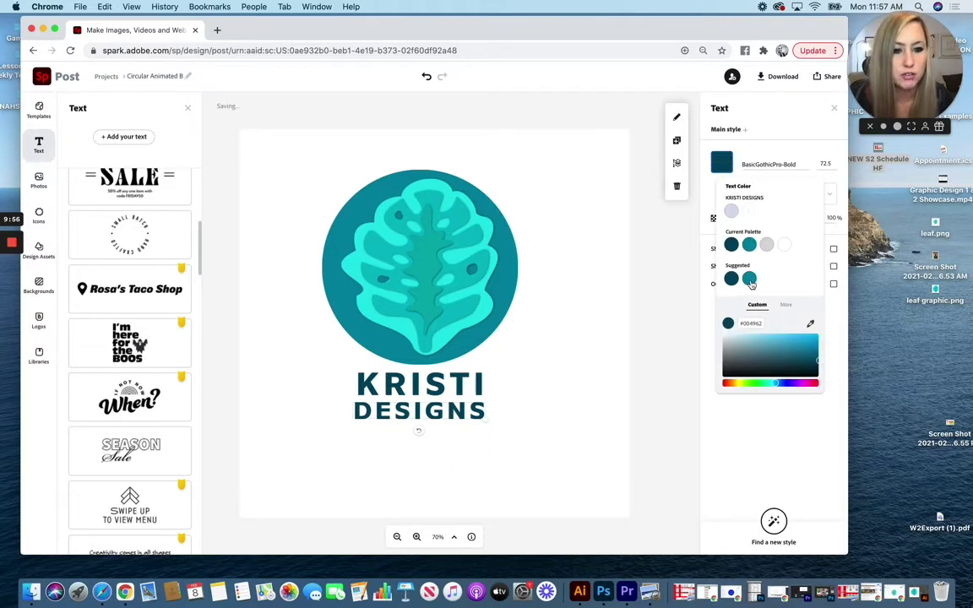
pyautogui.click(750, 279)
pyautogui.click(579, 374)
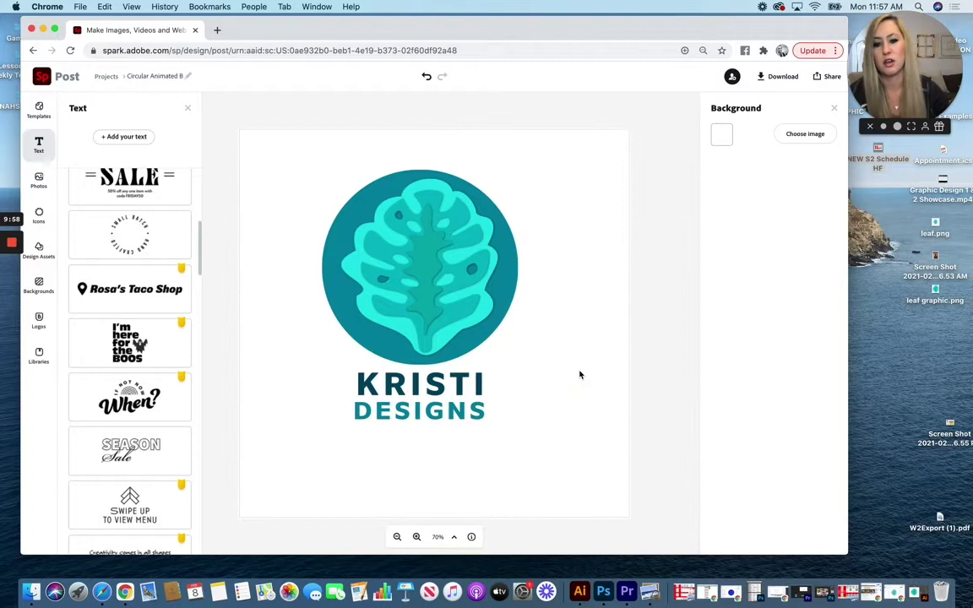
pyautogui.click(614, 346)
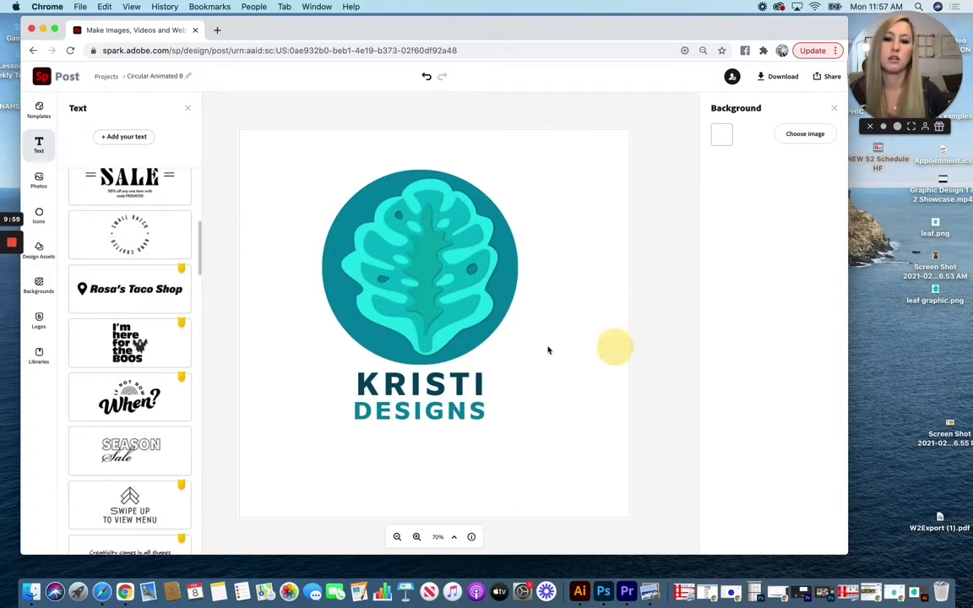
pyautogui.click(286, 257)
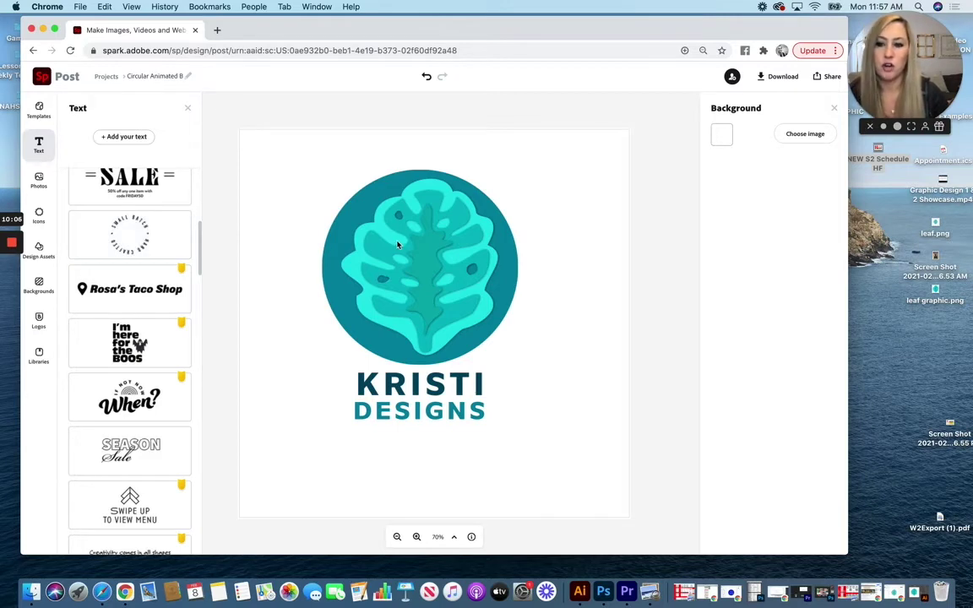
# Clear the old 'spark' icon search and search the icons for 'leaf'.
pyautogui.click(42, 214)
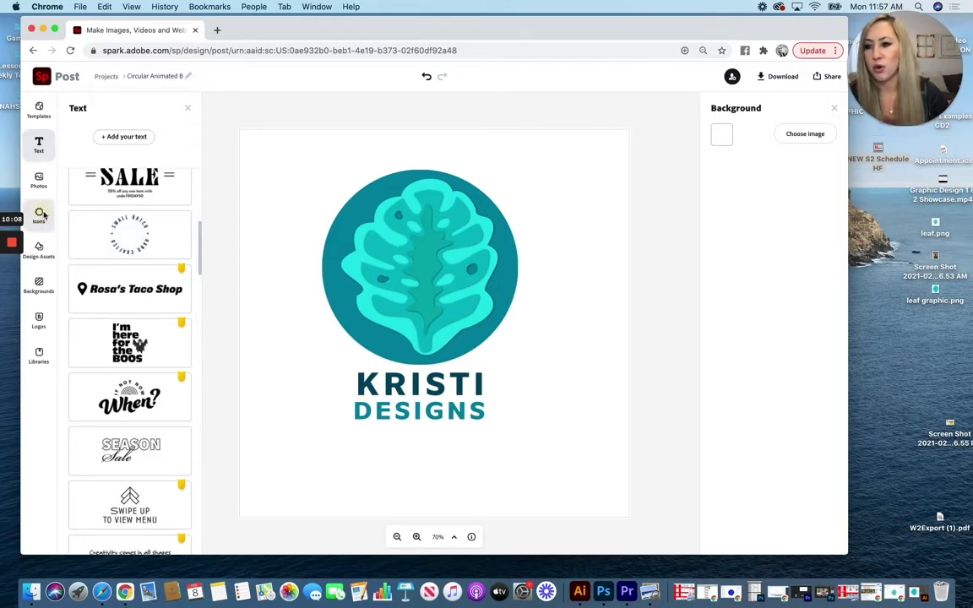
pyautogui.write('spark')
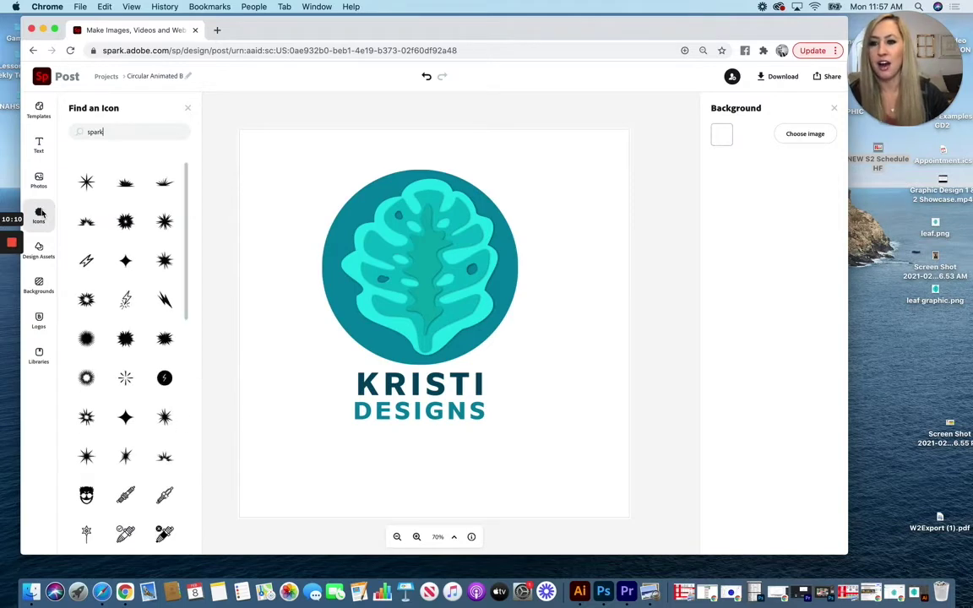
pyautogui.doubleClick(69, 128)
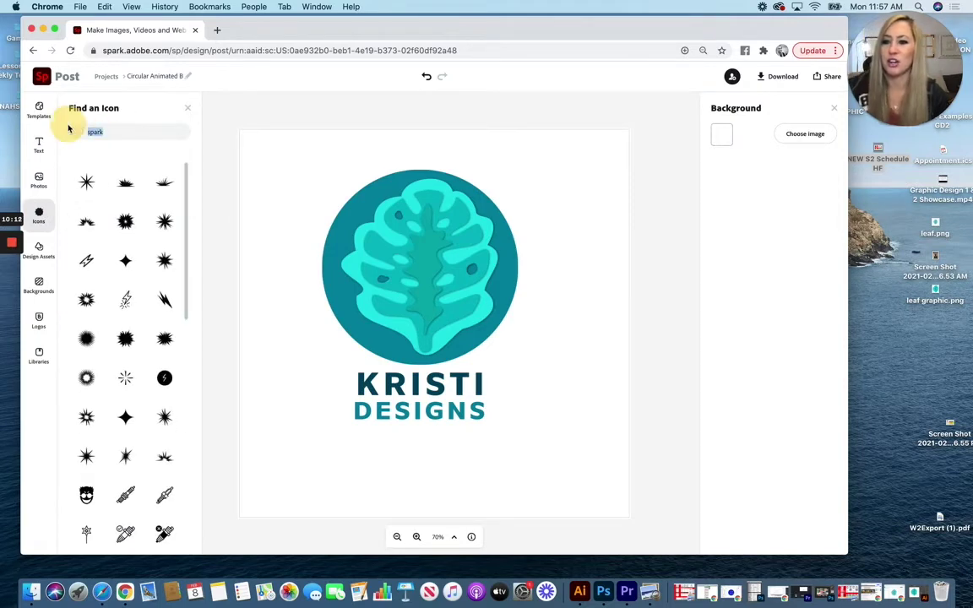
pyautogui.press('BackSpace')
pyautogui.click(187, 107)
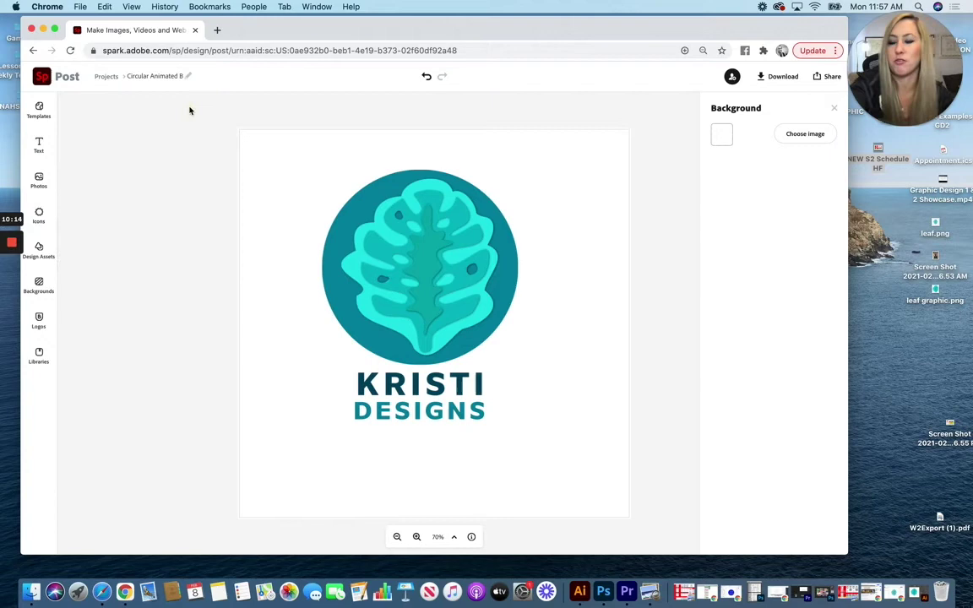
pyautogui.click(39, 213)
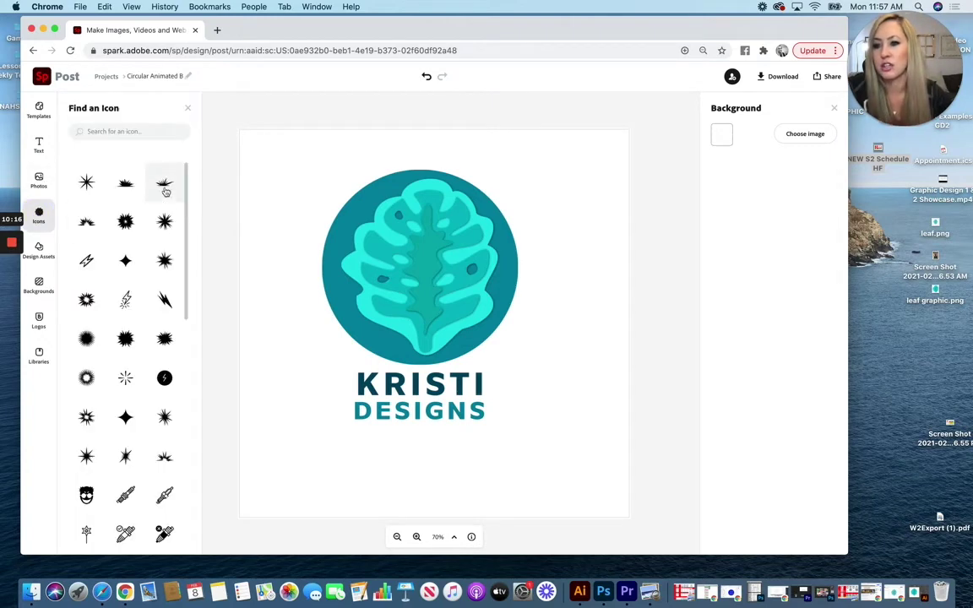
pyautogui.moveTo(187, 180)
pyautogui.mouseDown()
pyautogui.moveTo(190, 381)
pyautogui.moveTo(185, 174)
pyautogui.mouseUp()
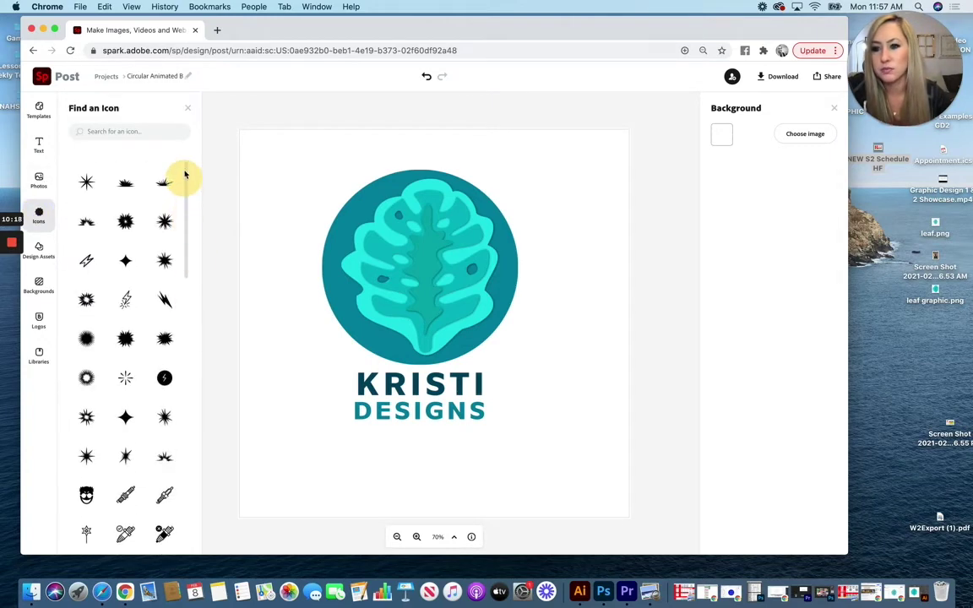
pyautogui.moveTo(186, 228); pyautogui.dragTo(191, 491)
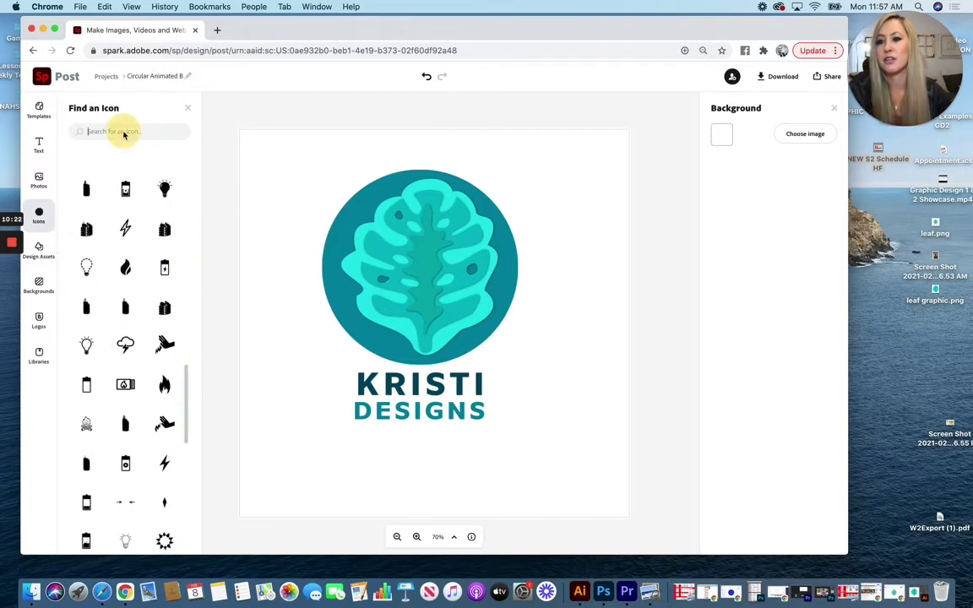
pyautogui.write('leaf')
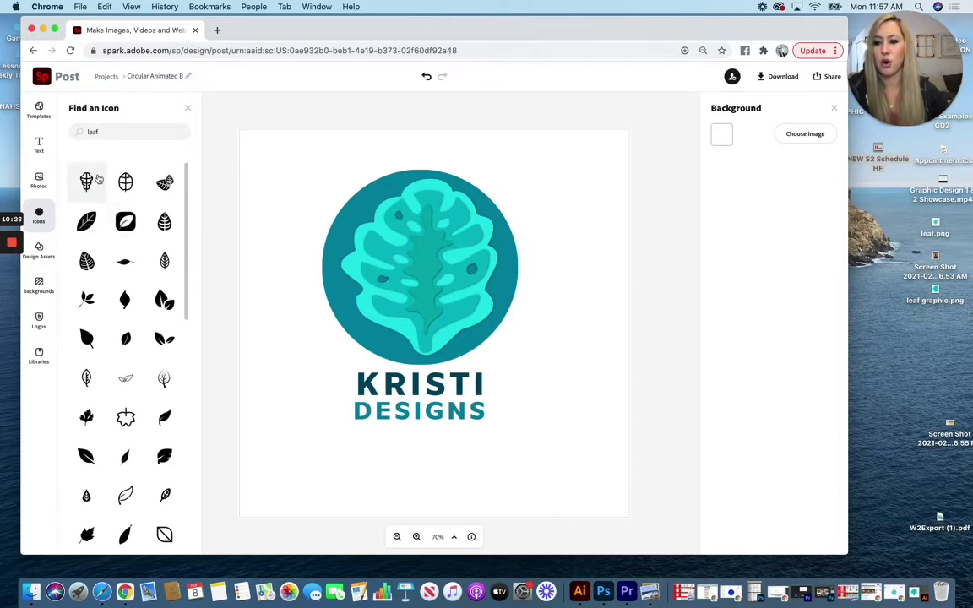
# Add the outlined leaf icon and place it beside the leaf circle.
pyautogui.click(90, 179)
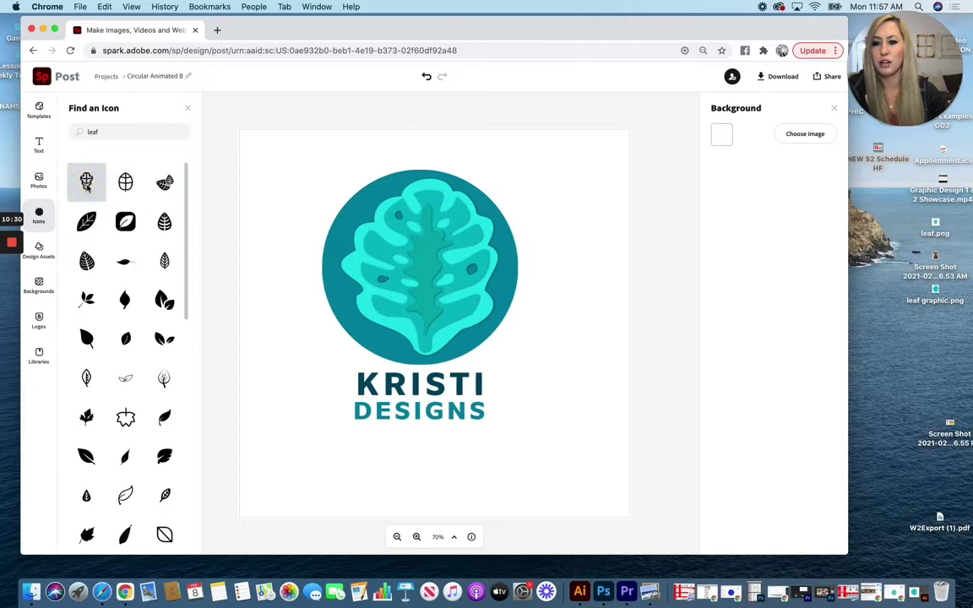
pyautogui.moveTo(585, 307); pyautogui.dragTo(571, 224)
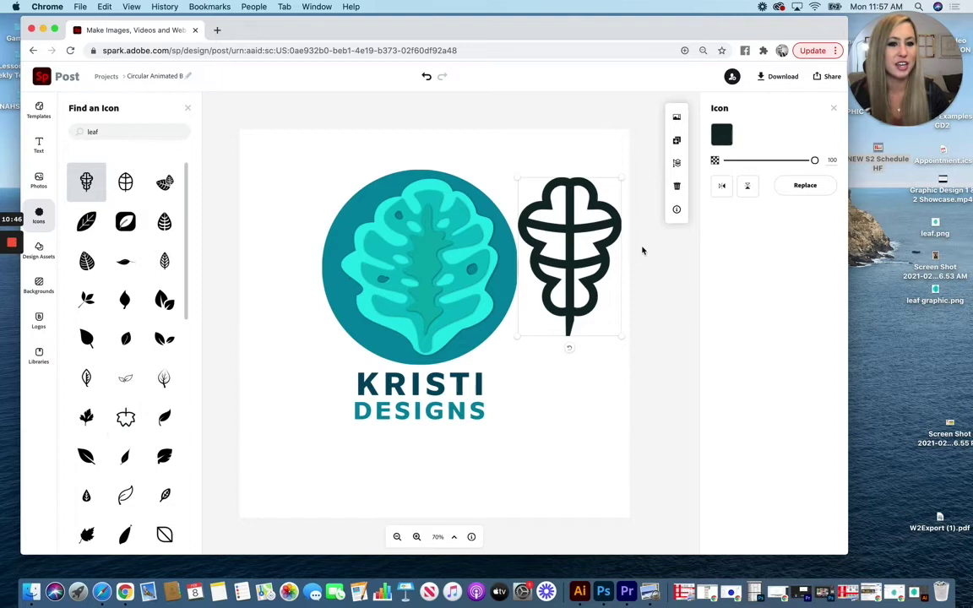
pyautogui.moveTo(612, 244); pyautogui.dragTo(592, 217)
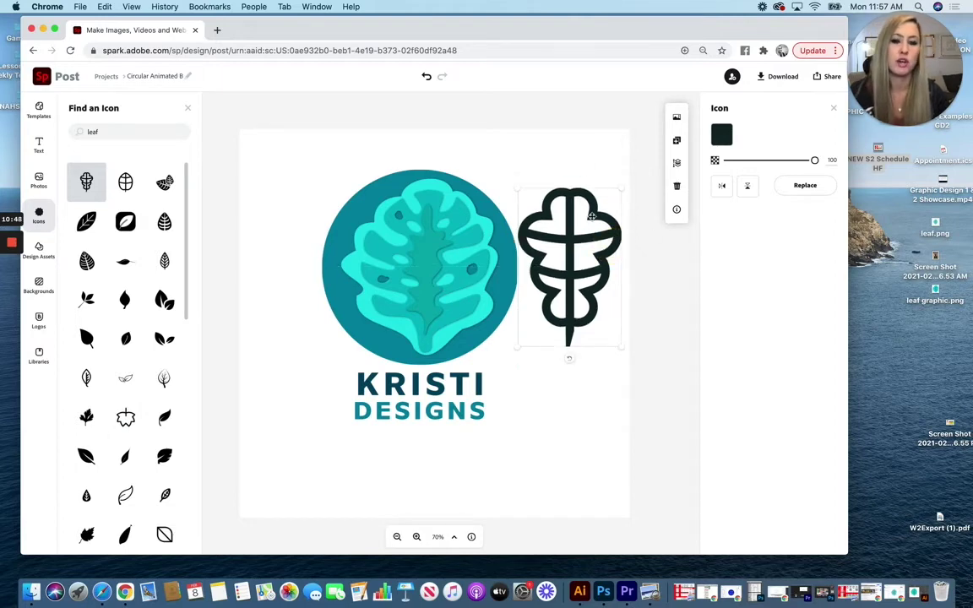
# Colour the outline leaf teal #0087A2 and nudge it slightly right and down.
pyautogui.click(722, 134)
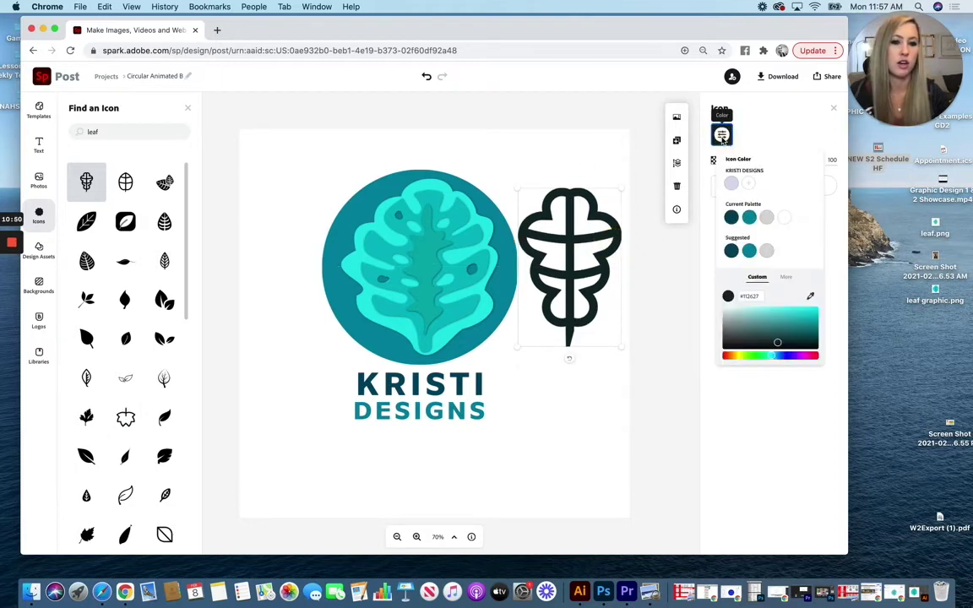
pyautogui.click(748, 218)
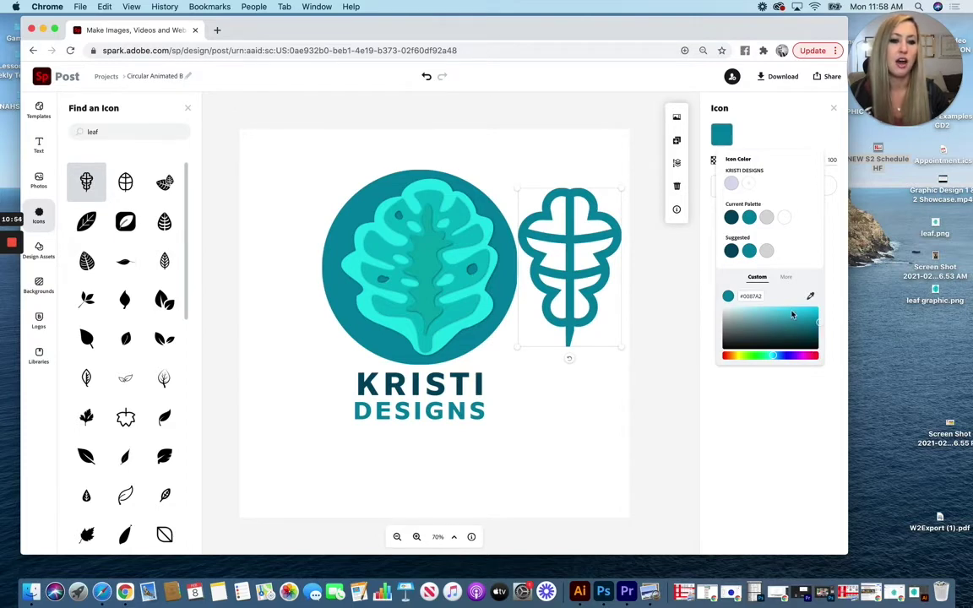
pyautogui.click(785, 276)
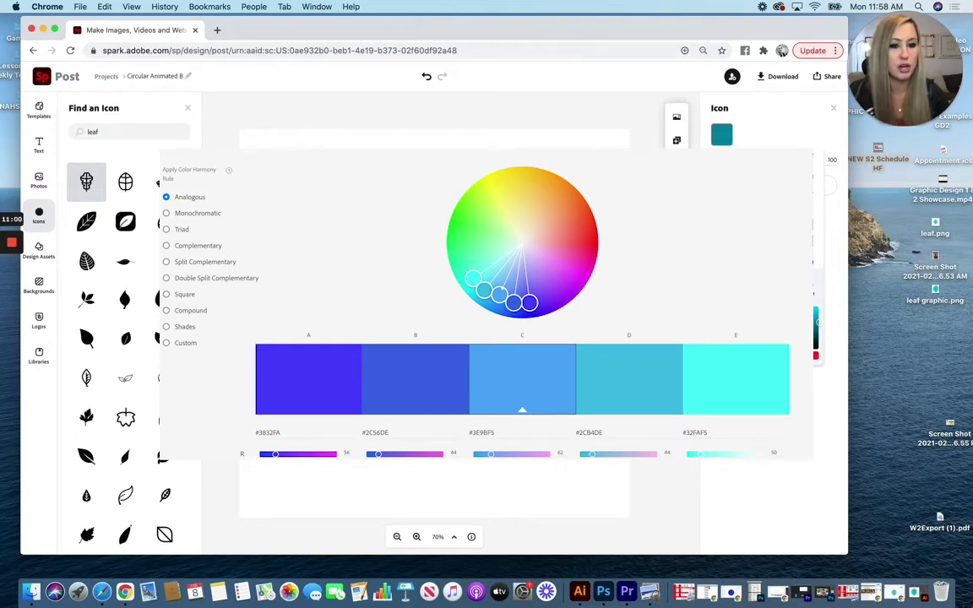
pyautogui.click(757, 276)
pyautogui.moveTo(601, 266)
pyautogui.mouseDown()
pyautogui.moveTo(618, 272)
pyautogui.moveTo(611, 277)
pyautogui.mouseUp()
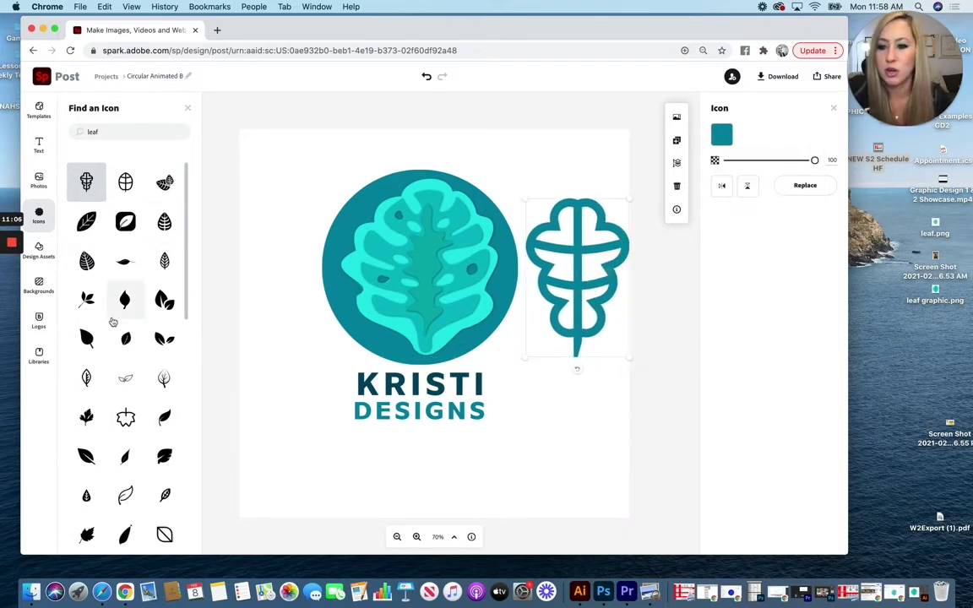
# Add a solid leaf icon, colour it dark teal, shrink it and place it below the outline leaf.
pyautogui.click(126, 339)
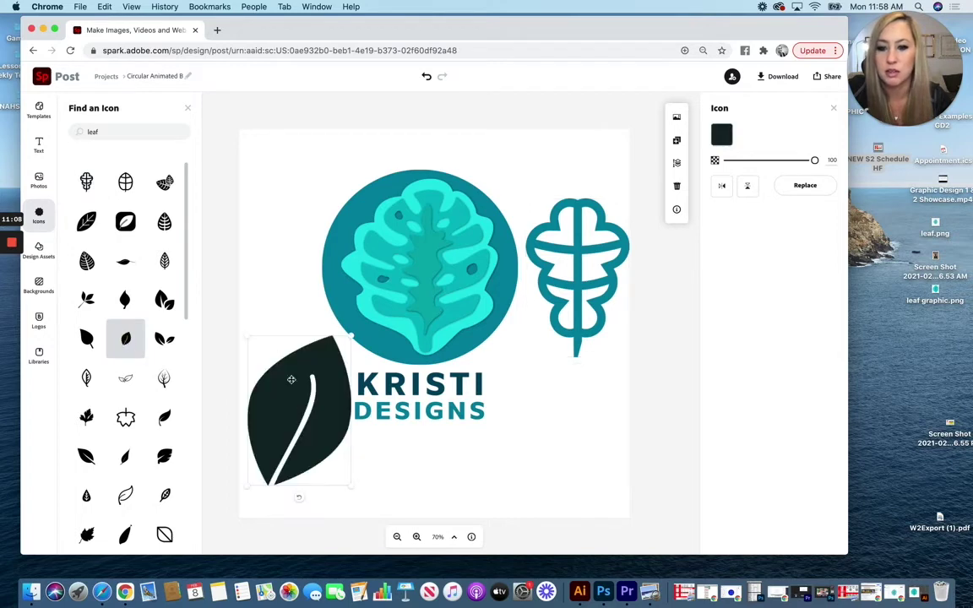
pyautogui.moveTo(369, 337); pyautogui.dragTo(560, 269)
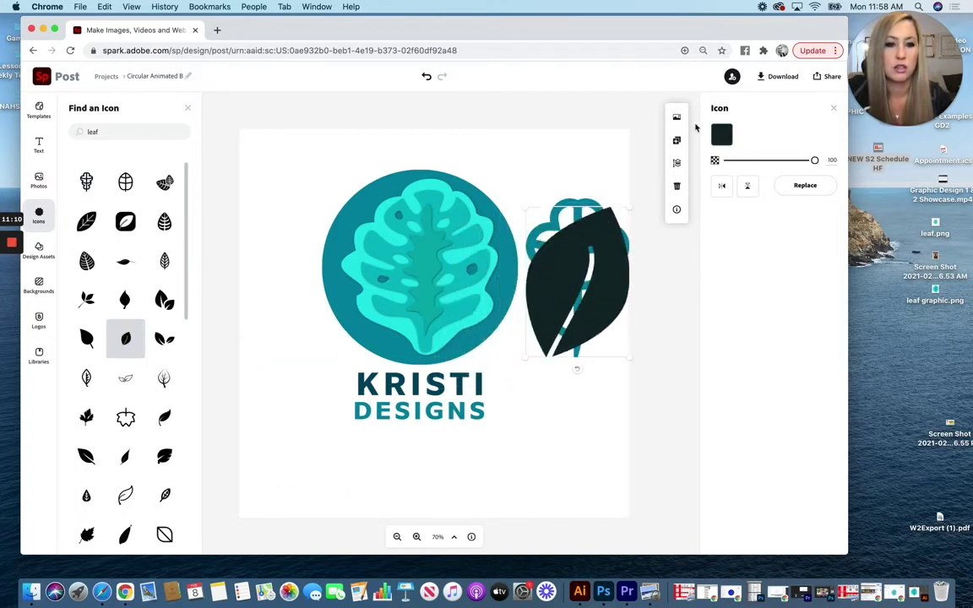
pyautogui.click(721, 134)
pyautogui.click(732, 218)
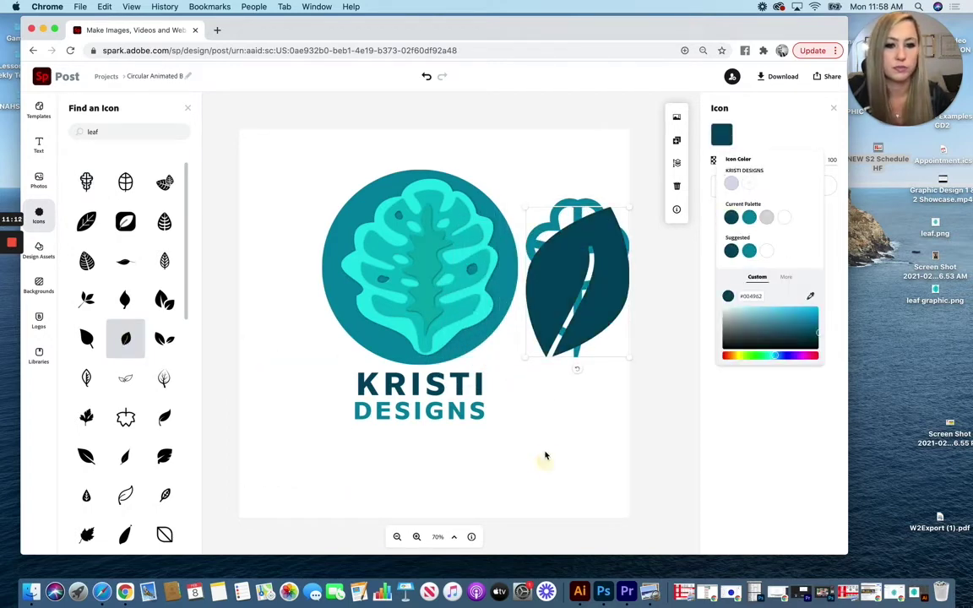
pyautogui.click(544, 456)
pyautogui.moveTo(597, 297); pyautogui.dragTo(598, 287)
pyautogui.moveTo(629, 193); pyautogui.dragTo(586, 271)
pyautogui.moveTo(569, 309); pyautogui.dragTo(582, 397)
# Delete the teal outline leaf and move the dark teal leaf lower.
pyautogui.click(599, 303)
pyautogui.press('Delete')
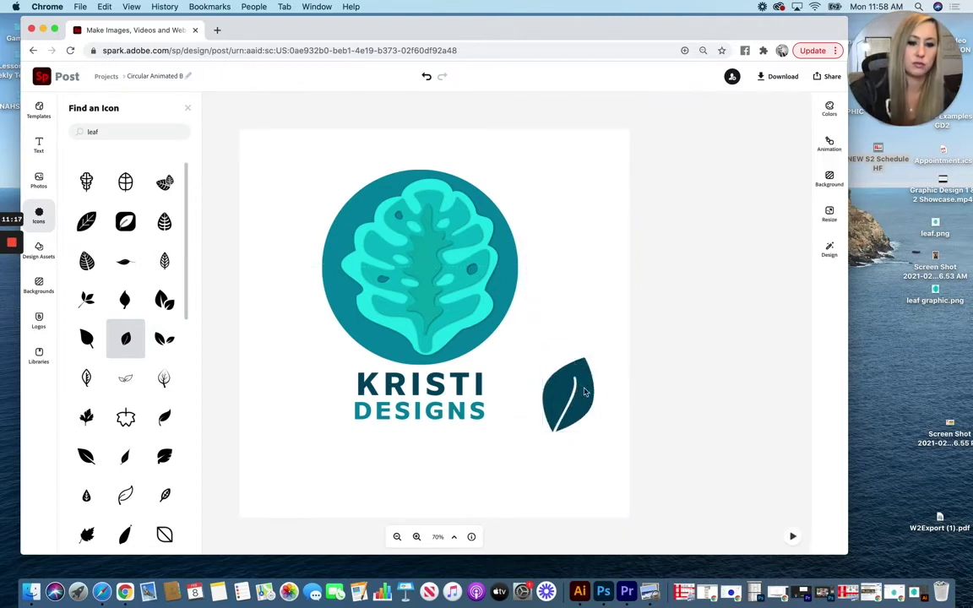
pyautogui.click(573, 392)
pyautogui.moveTo(573, 393); pyautogui.dragTo(580, 426)
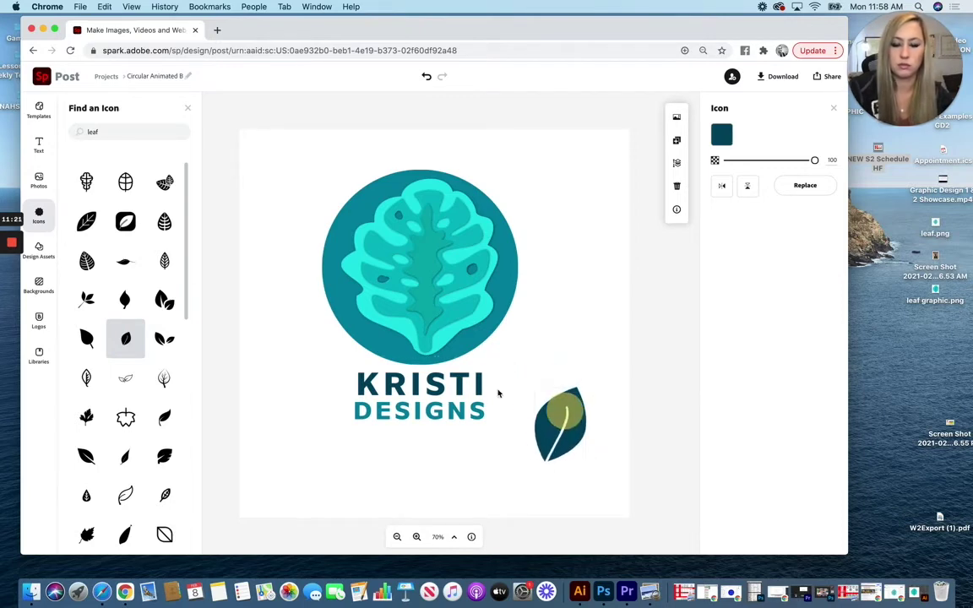
# Add a two-leaf icon beside DESIGNS, bring the small leaf to the top, and shrink the pair.
pyautogui.click(168, 303)
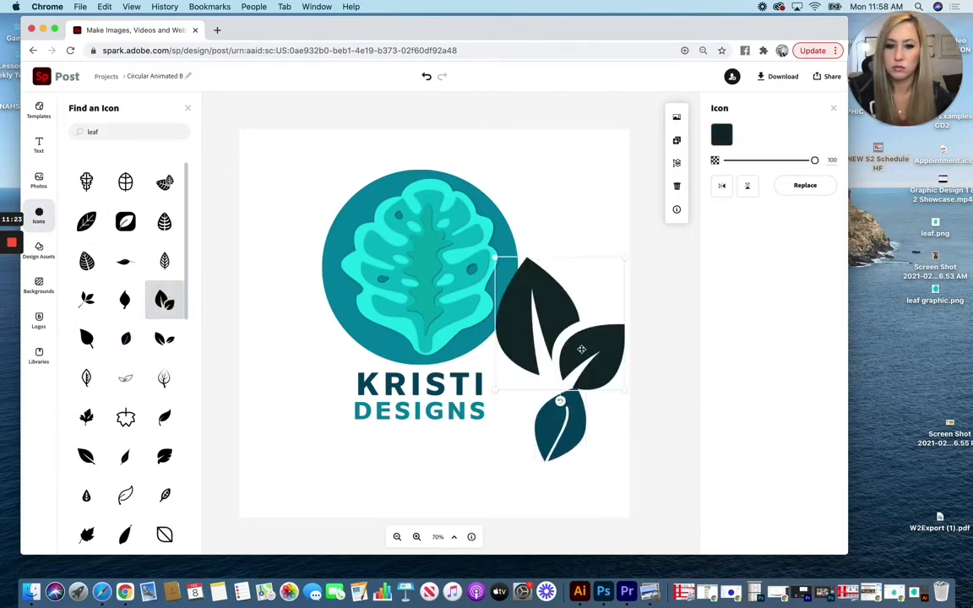
pyautogui.moveTo(524, 317); pyautogui.dragTo(554, 464)
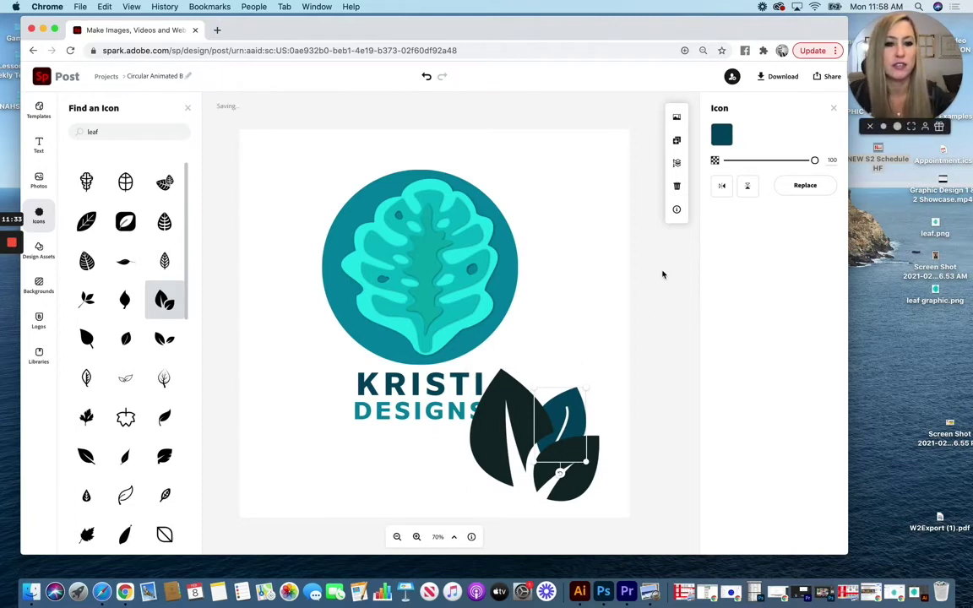
pyautogui.click(676, 163)
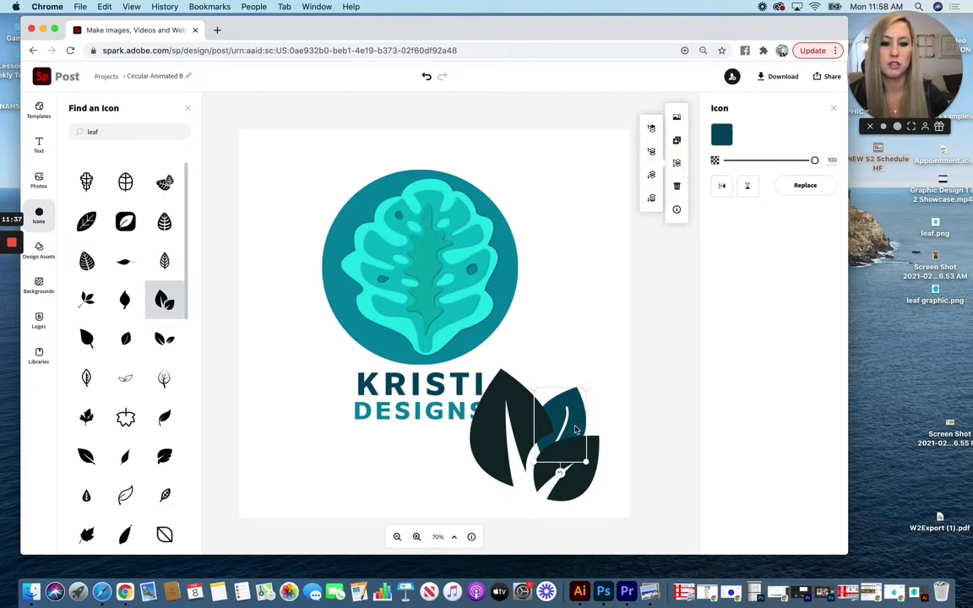
pyautogui.click(652, 130)
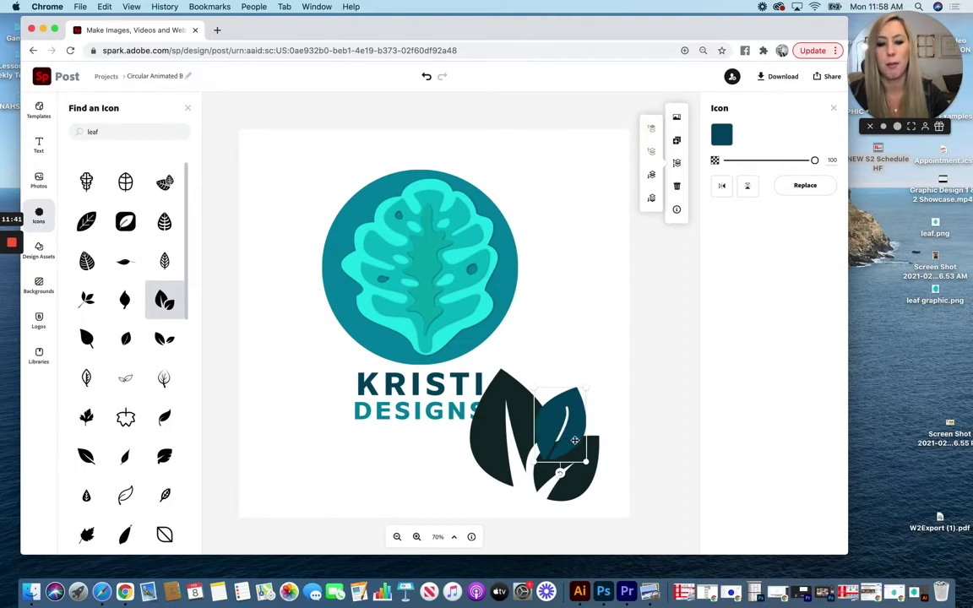
pyautogui.moveTo(575, 440)
pyautogui.mouseDown()
pyautogui.moveTo(575, 413)
pyautogui.moveTo(574, 426)
pyautogui.mouseUp()
pyautogui.click(545, 492)
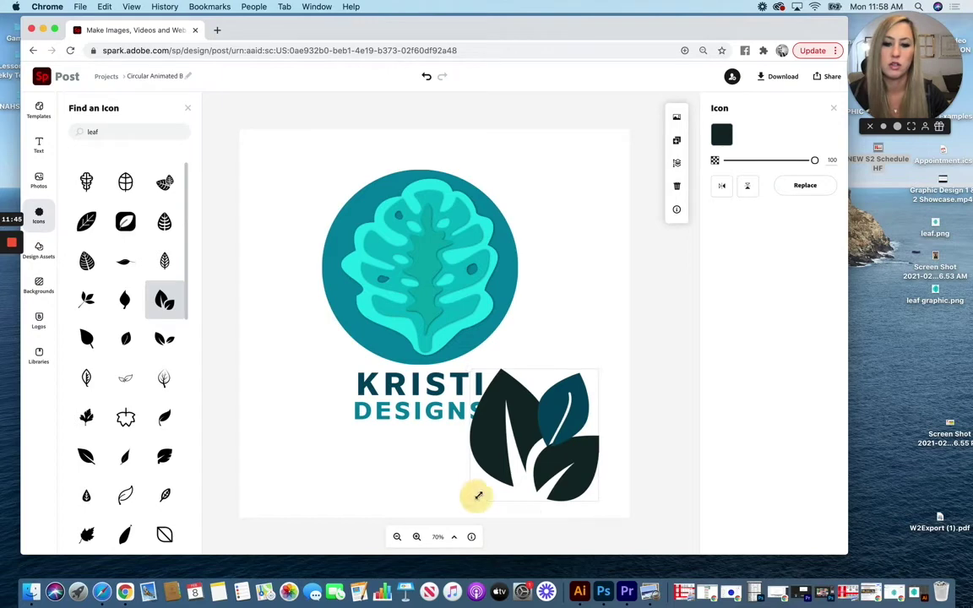
pyautogui.moveTo(478, 495); pyautogui.dragTo(579, 457)
pyautogui.click(586, 256)
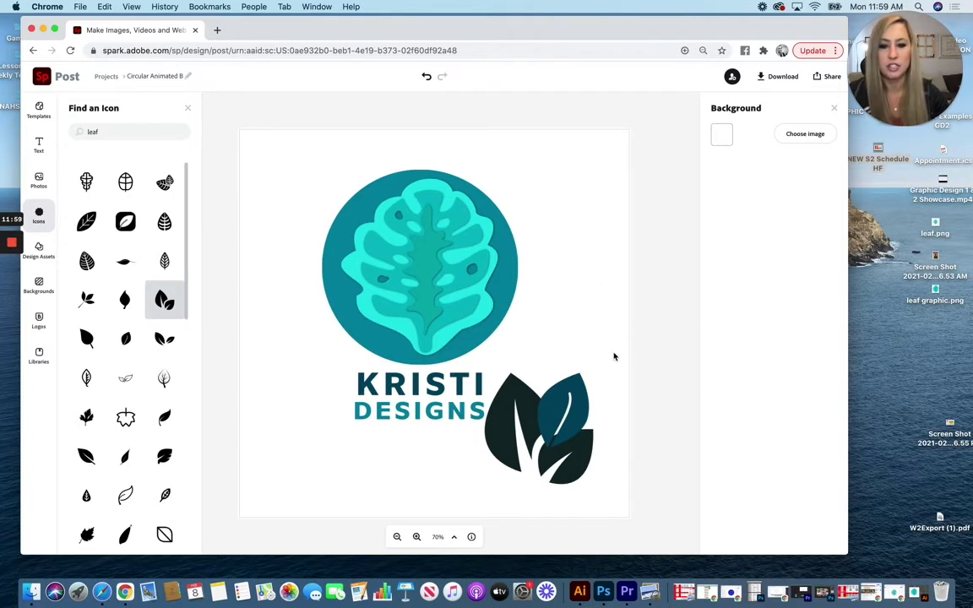
# Delete the small dark teal leaf and the two-leaf icon.
pyautogui.click(574, 414)
pyautogui.press('Delete')
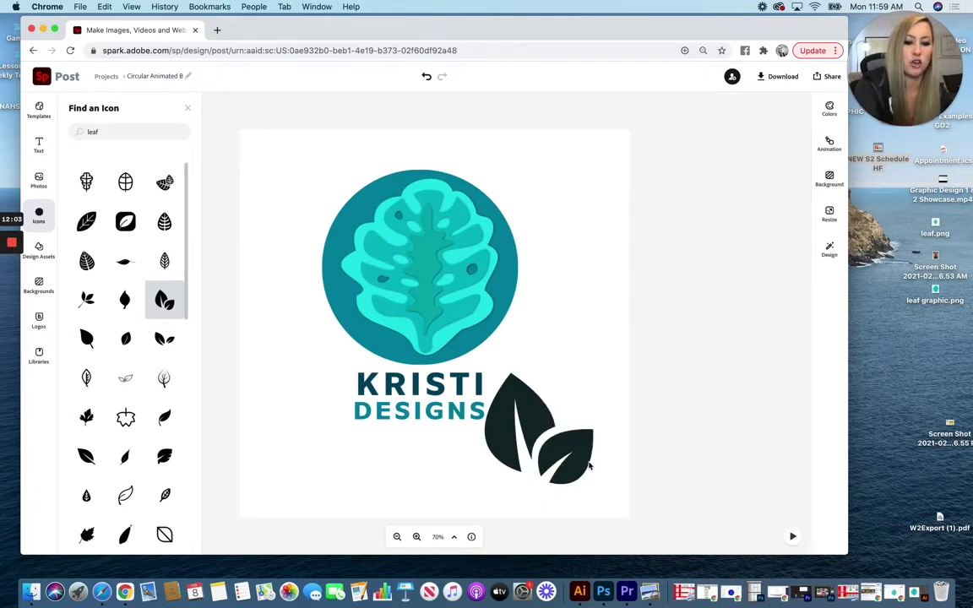
pyautogui.click(572, 450)
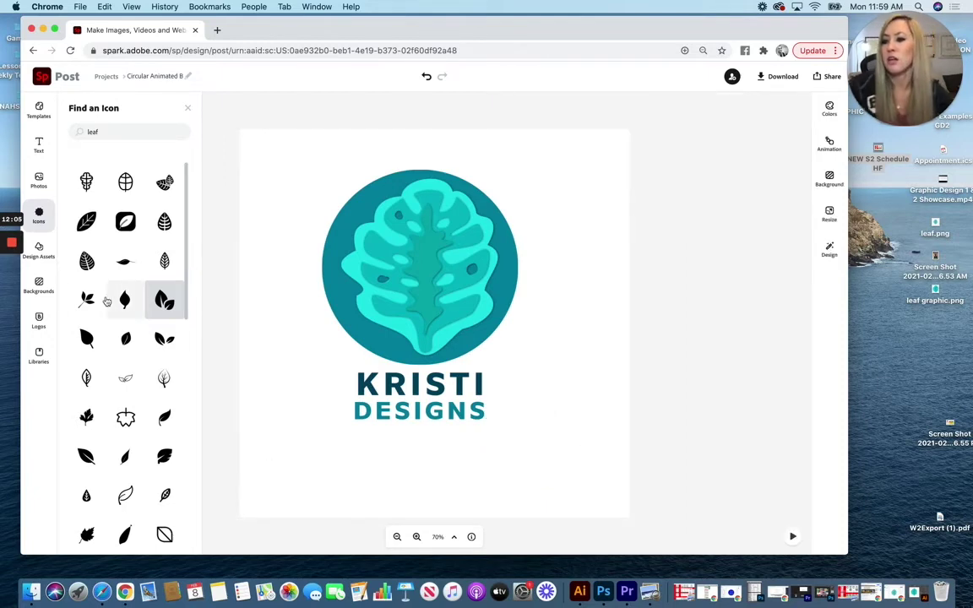
# Add the blue brush texture from Design Assets beside the text, then delete it.
pyautogui.click(39, 249)
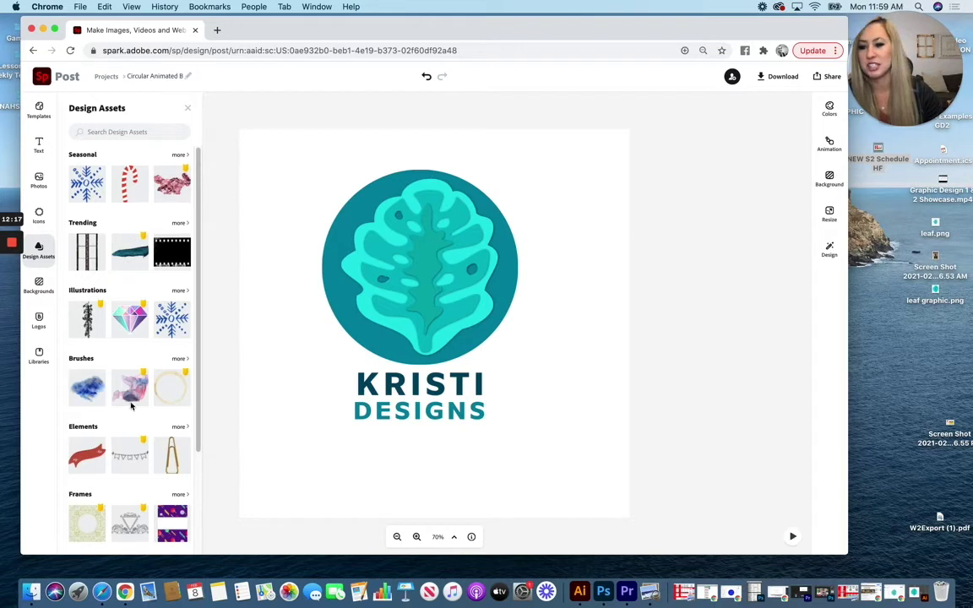
pyautogui.click(88, 390)
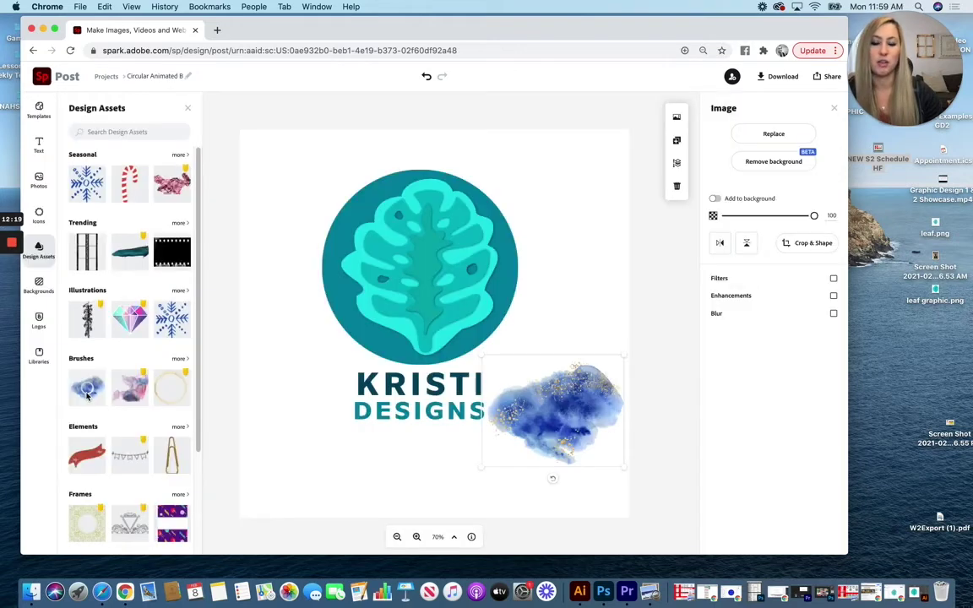
pyautogui.moveTo(505, 393)
pyautogui.mouseDown()
pyautogui.moveTo(501, 239)
pyautogui.moveTo(324, 246)
pyautogui.mouseUp()
pyautogui.press('BackSpace')
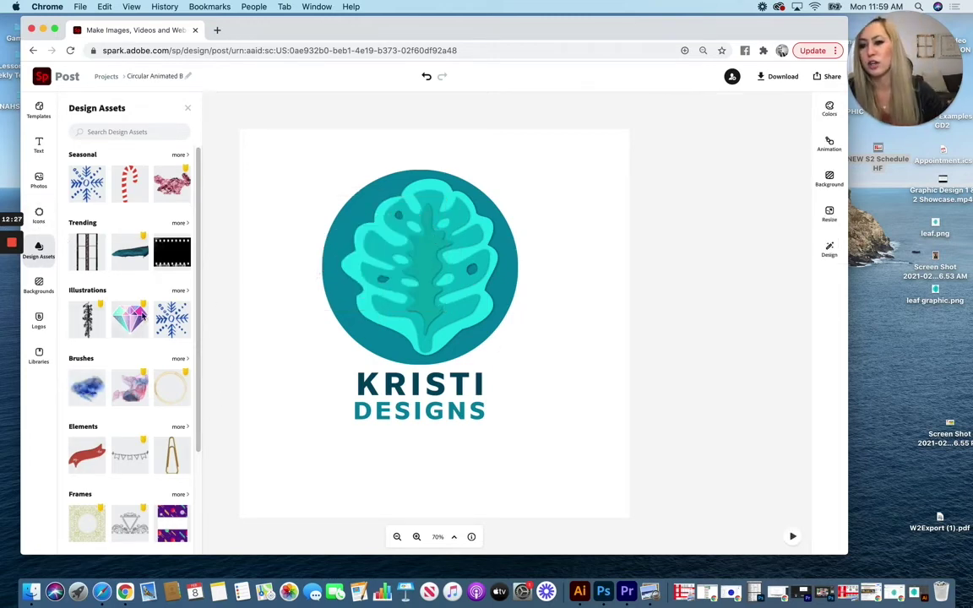
# Browse the Background, brand logo and Libraries panels without changing the logo.
pyautogui.click(40, 284)
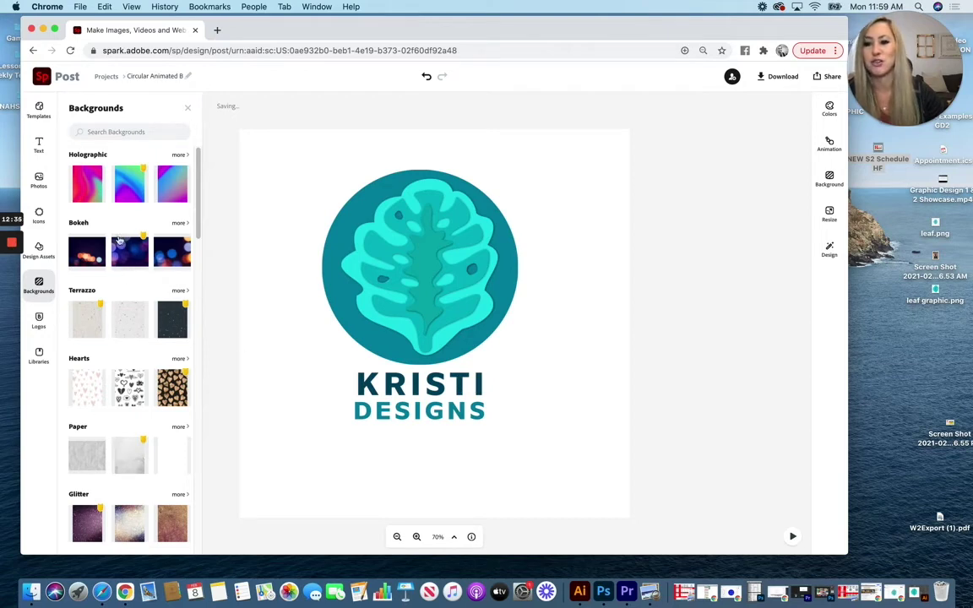
pyautogui.click(41, 318)
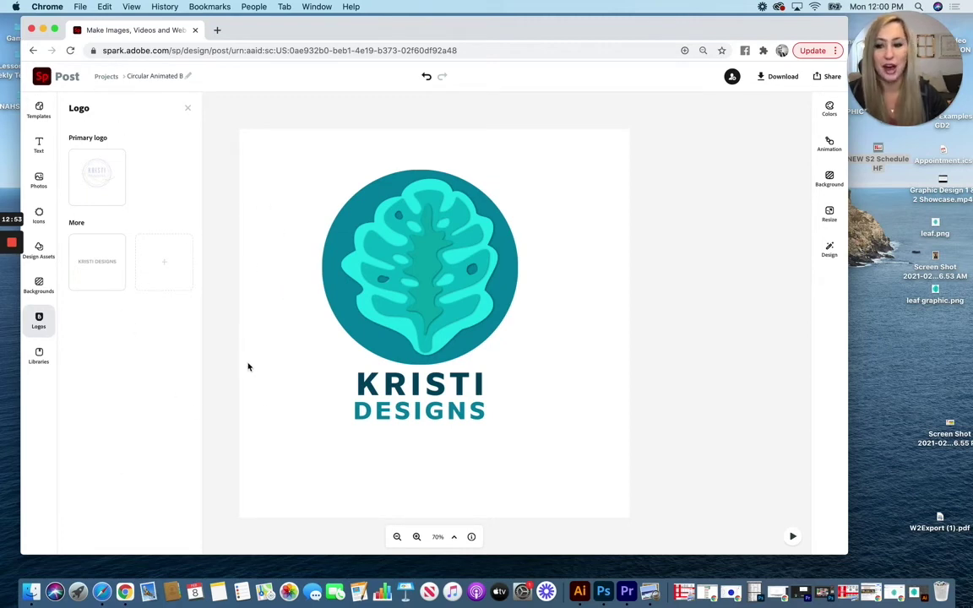
pyautogui.click(38, 354)
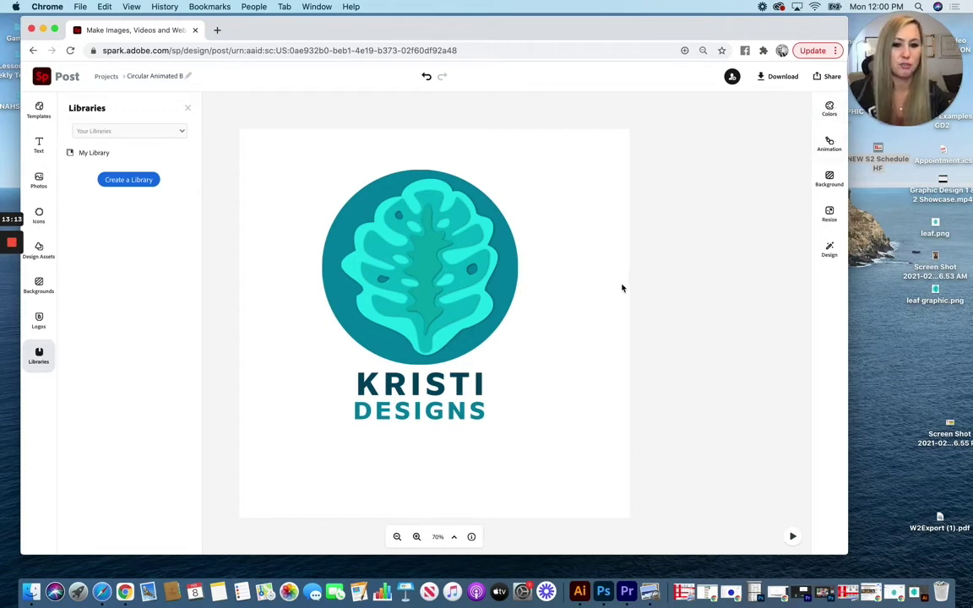
# Preview the Dynamic, Typewriter, Flicker and Color Shuffle text animations on the logo.
pyautogui.click(841, 142)
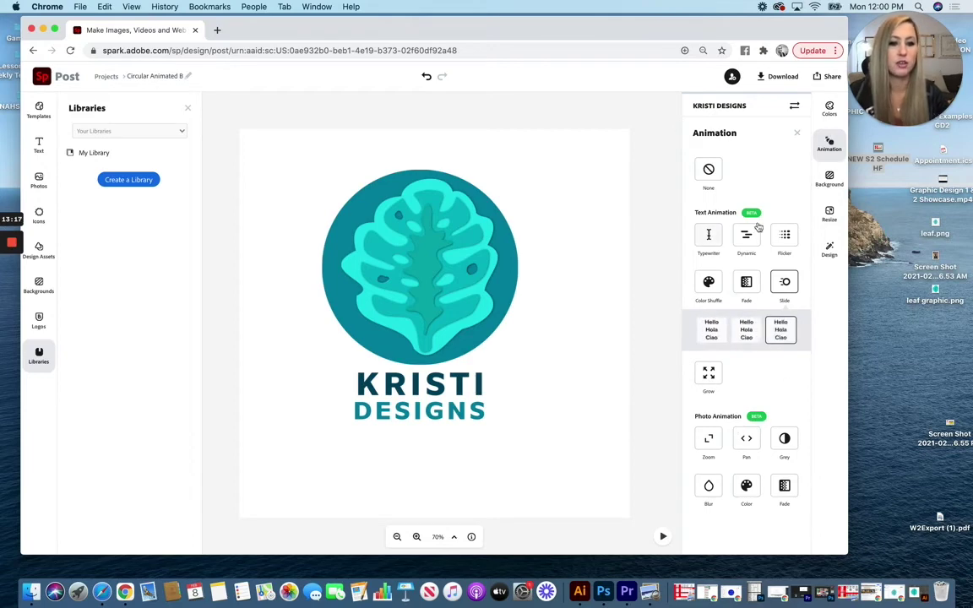
pyautogui.click(464, 381)
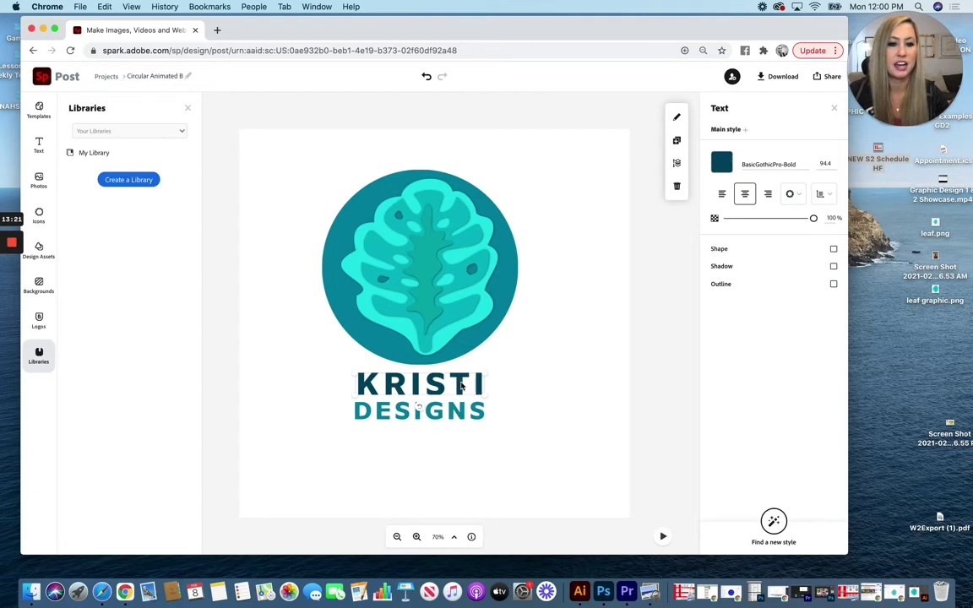
pyautogui.click(833, 108)
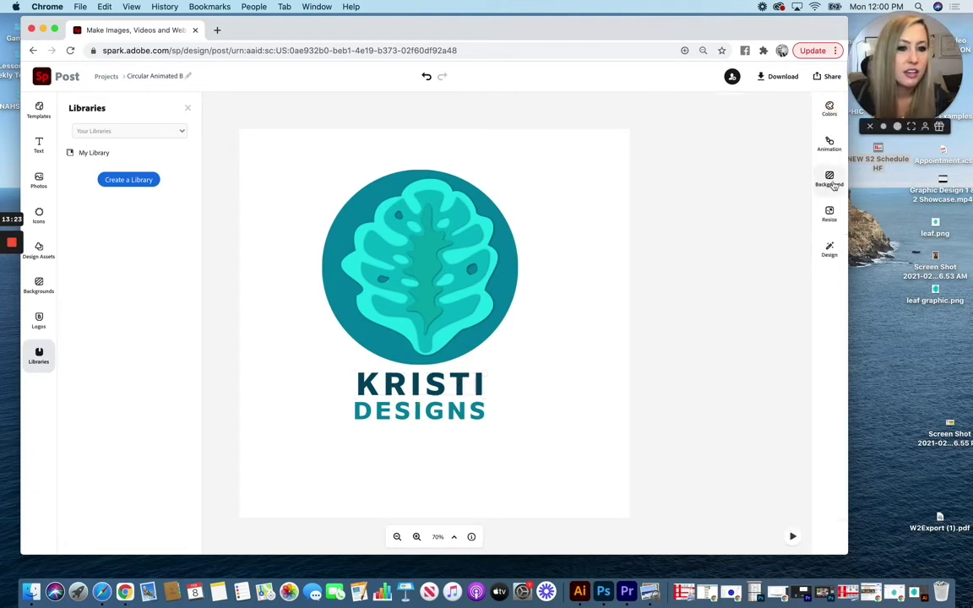
pyautogui.click(830, 146)
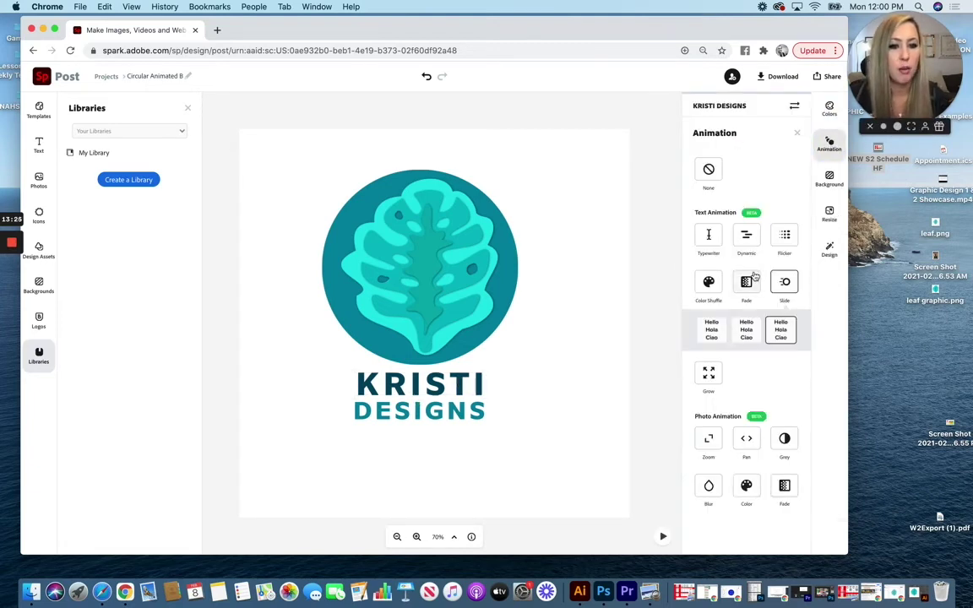
pyautogui.click(748, 240)
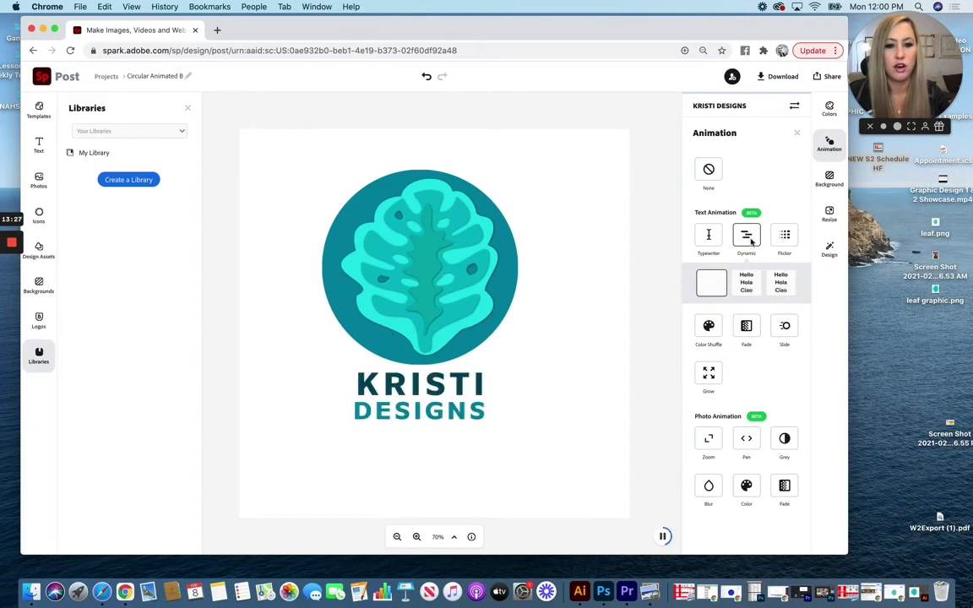
pyautogui.click(710, 236)
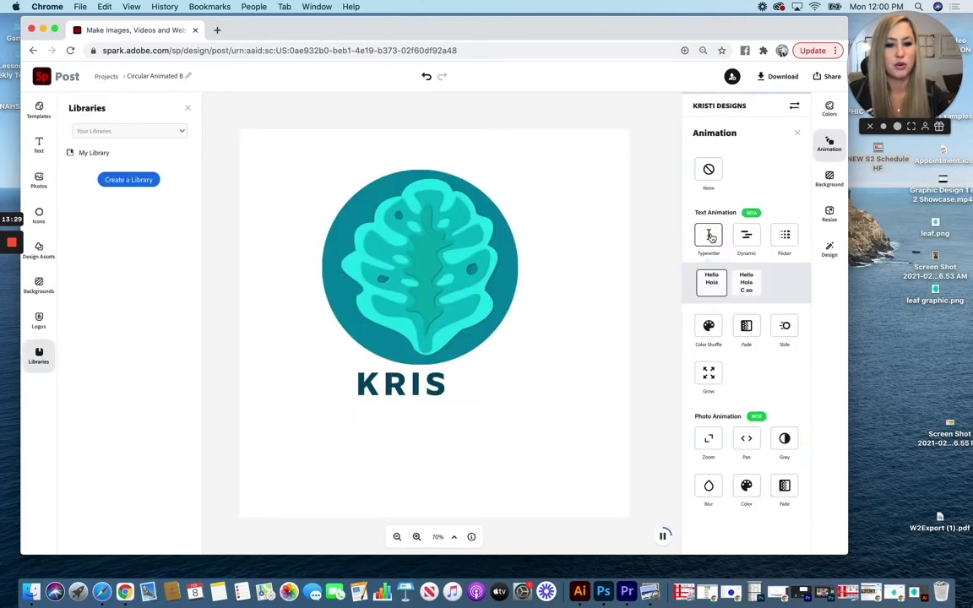
pyautogui.click(785, 241)
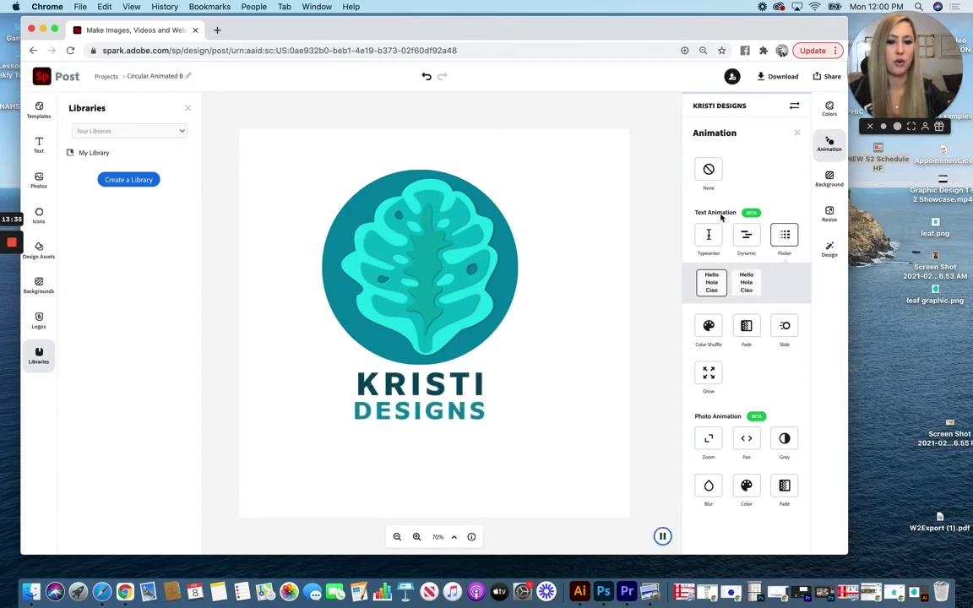
pyautogui.click(709, 329)
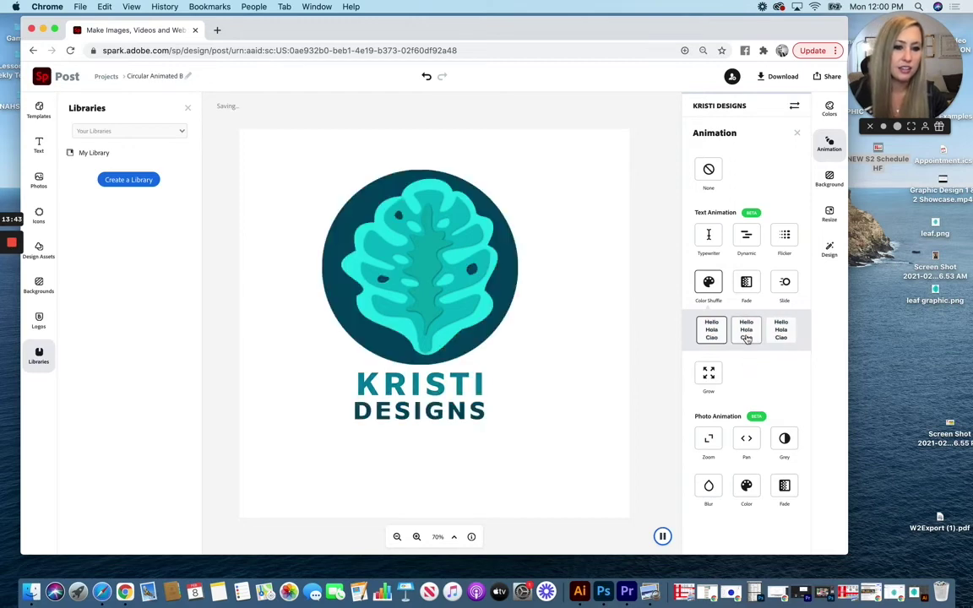
pyautogui.click(747, 333)
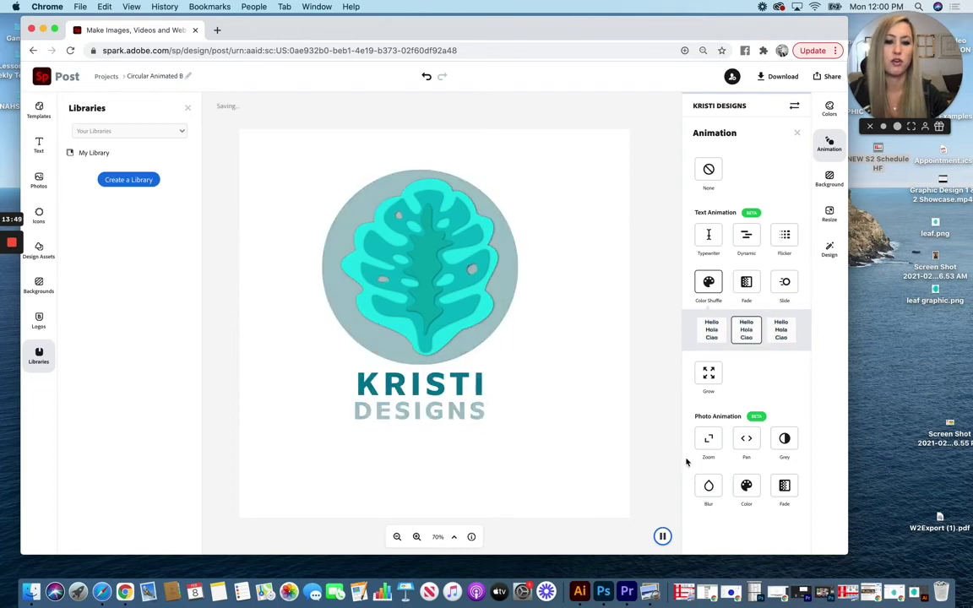
# Try the Zoom, Blur and Color photo animations, settling on Zoom.
pyautogui.click(709, 438)
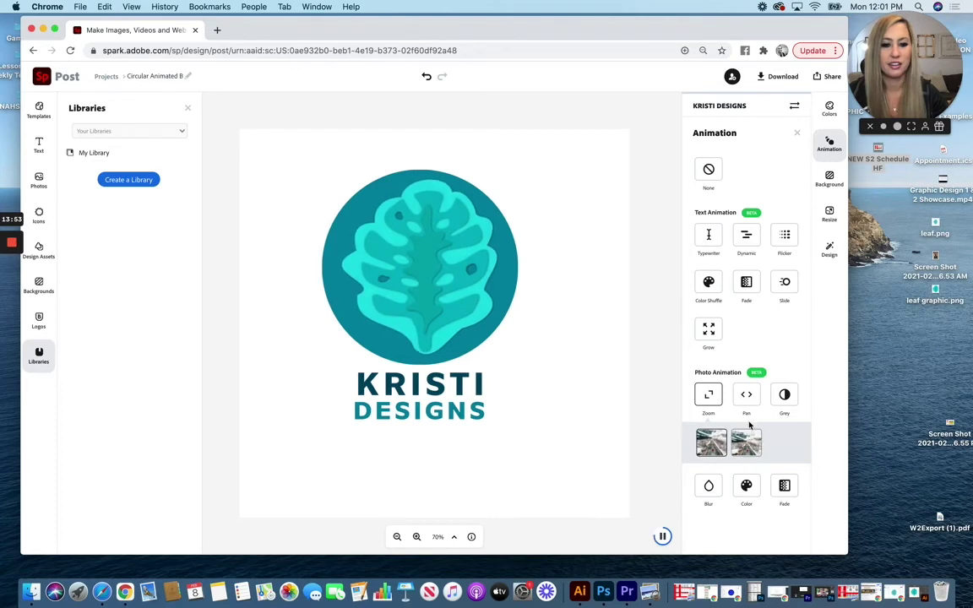
pyautogui.click(747, 444)
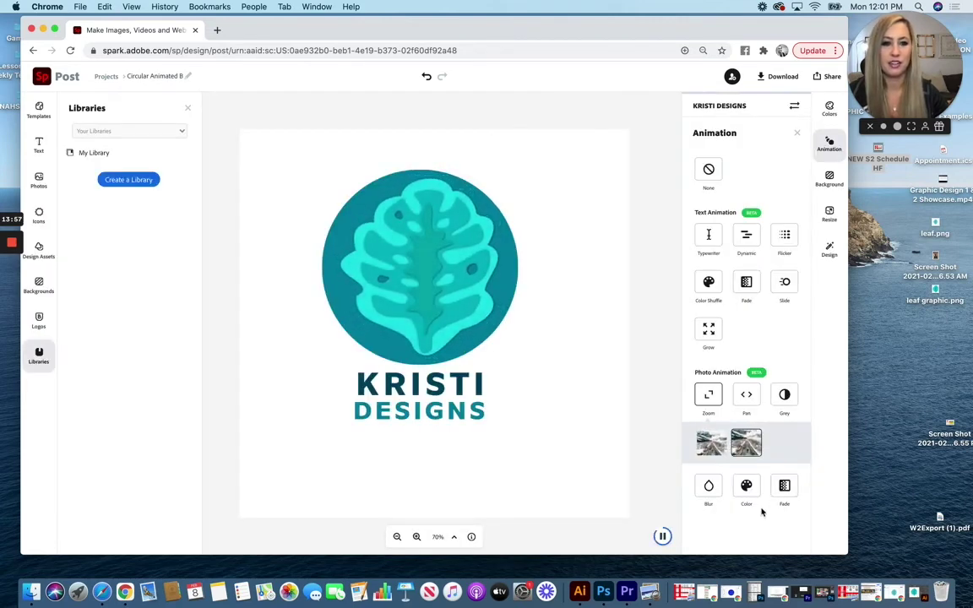
pyautogui.click(708, 485)
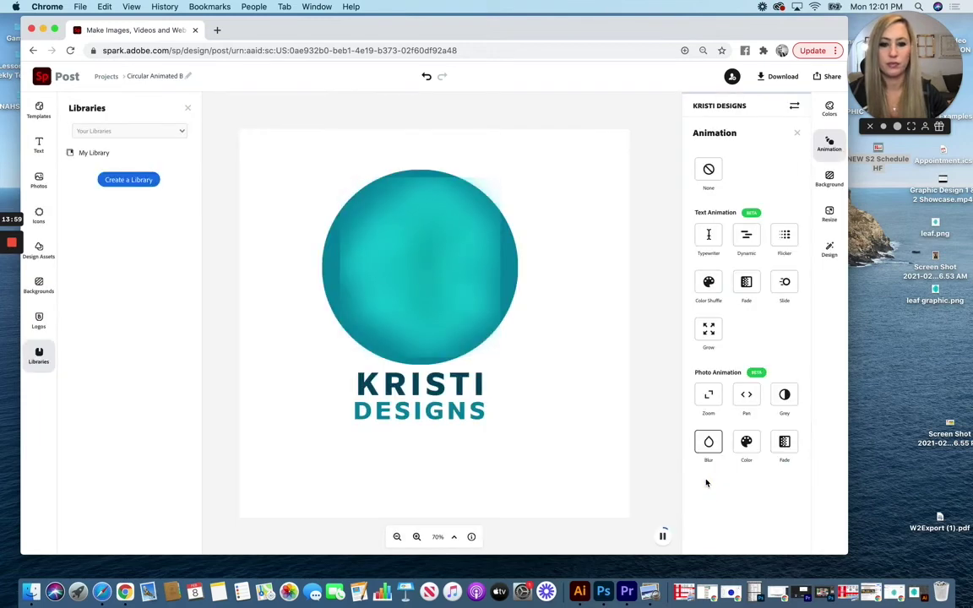
pyautogui.click(746, 441)
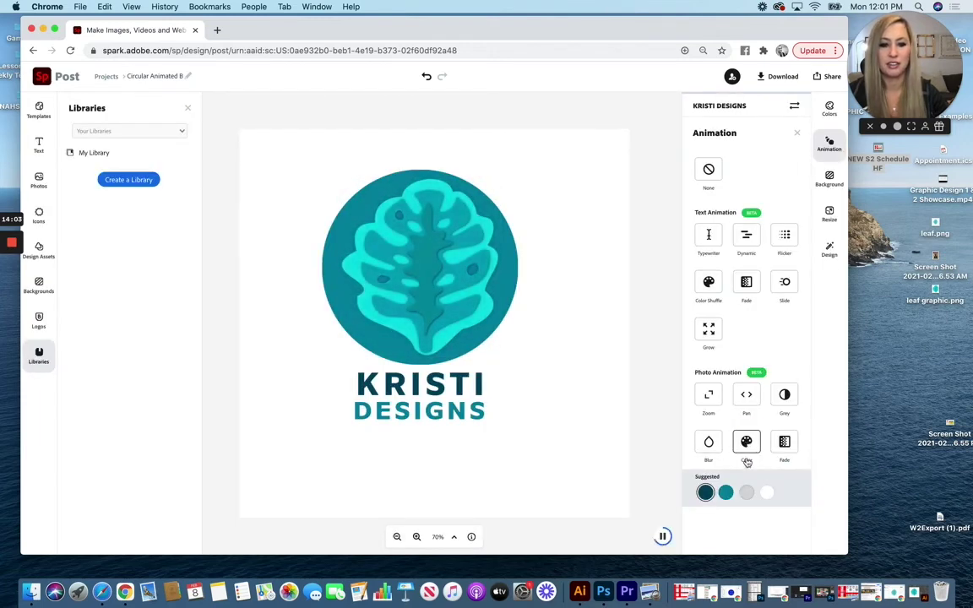
pyautogui.click(712, 397)
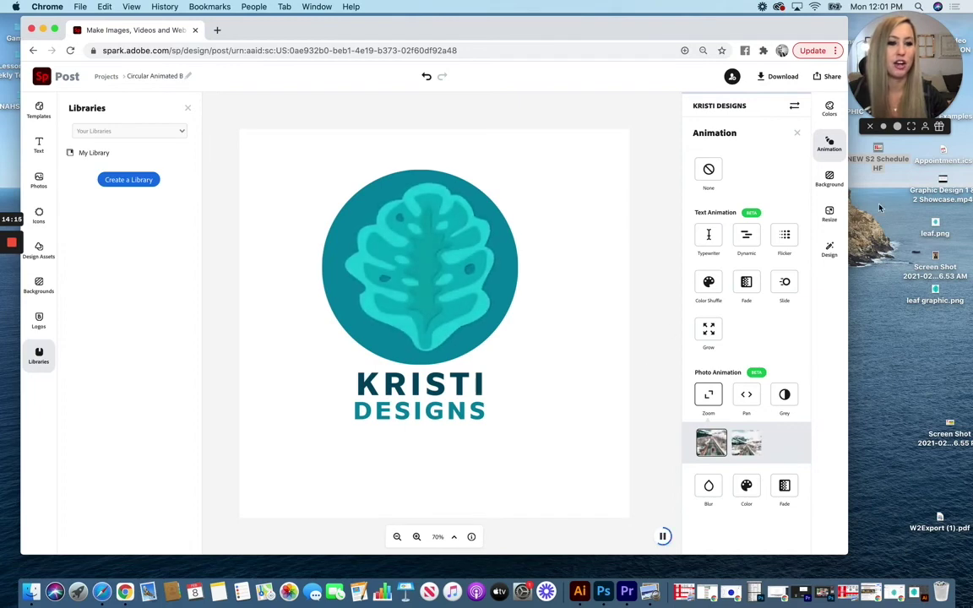
pyautogui.click(829, 178)
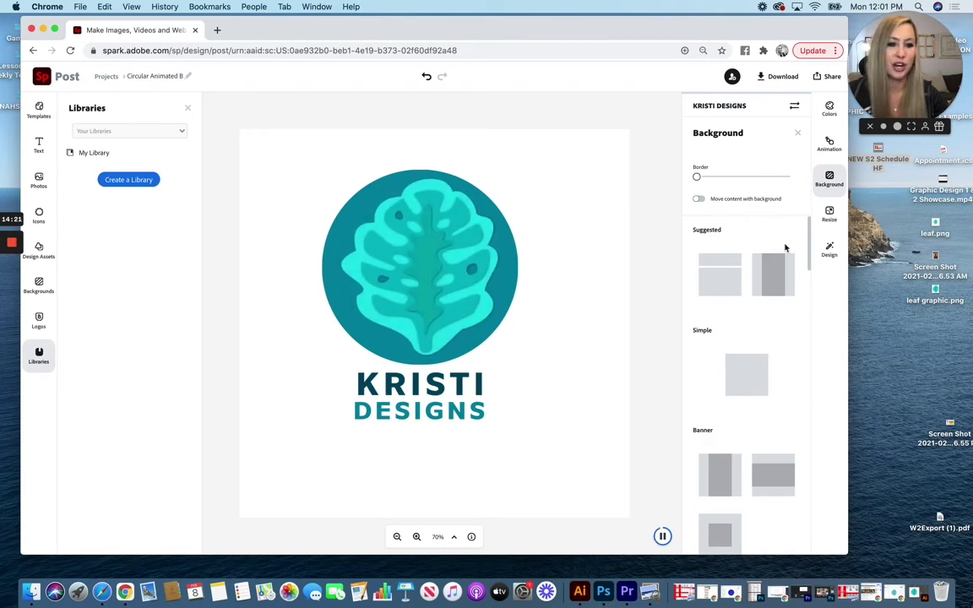
# Look through the Resize options, then scroll down the Design variations list.
pyautogui.click(831, 213)
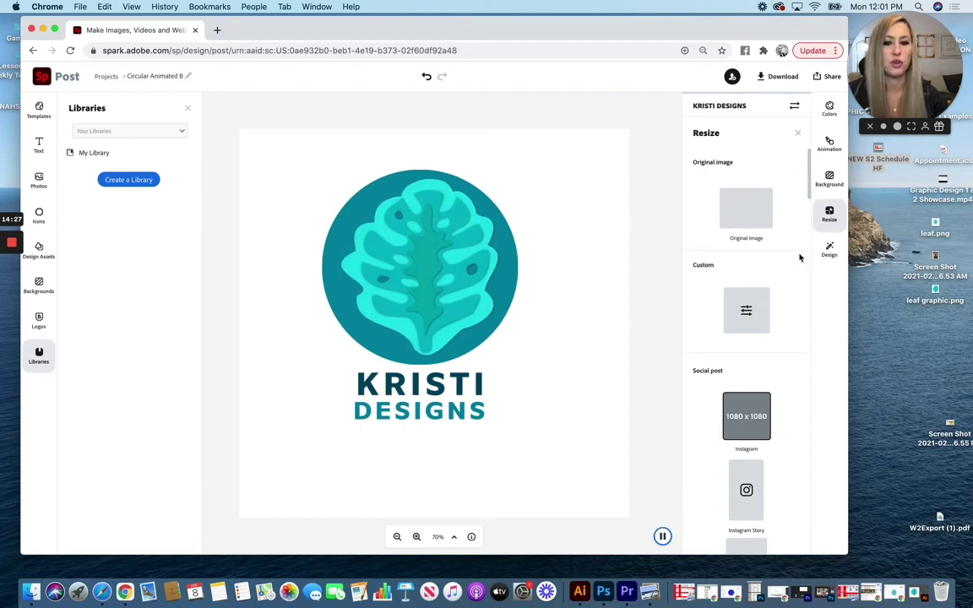
pyautogui.click(829, 250)
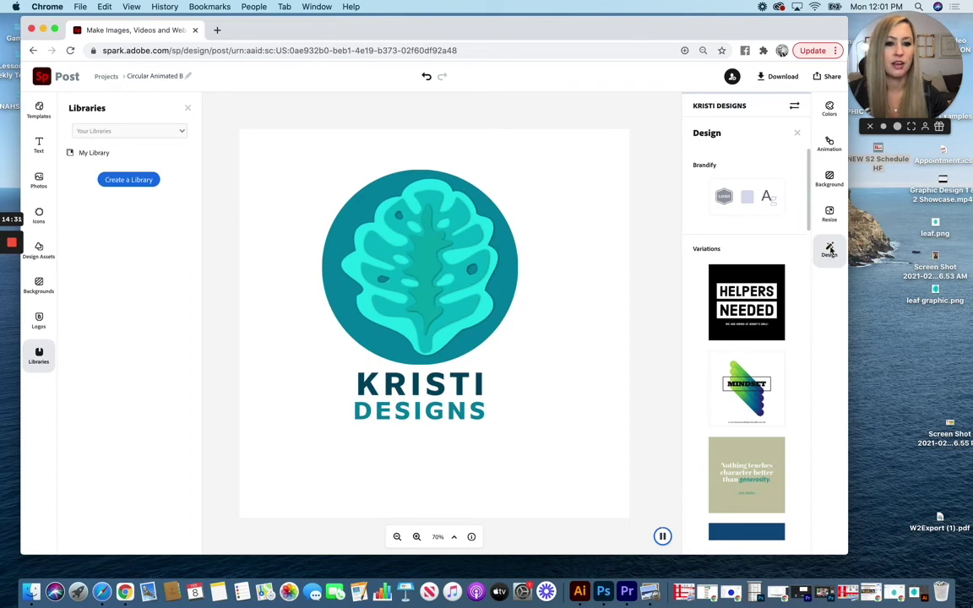
pyautogui.scroll(-5, 801, 326)
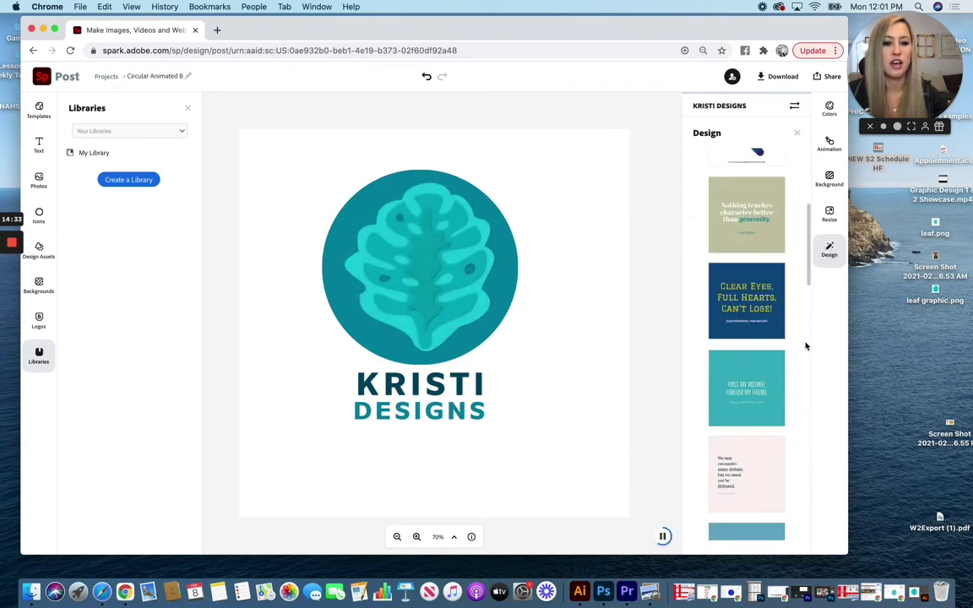
pyautogui.scroll(-8, 801, 326)
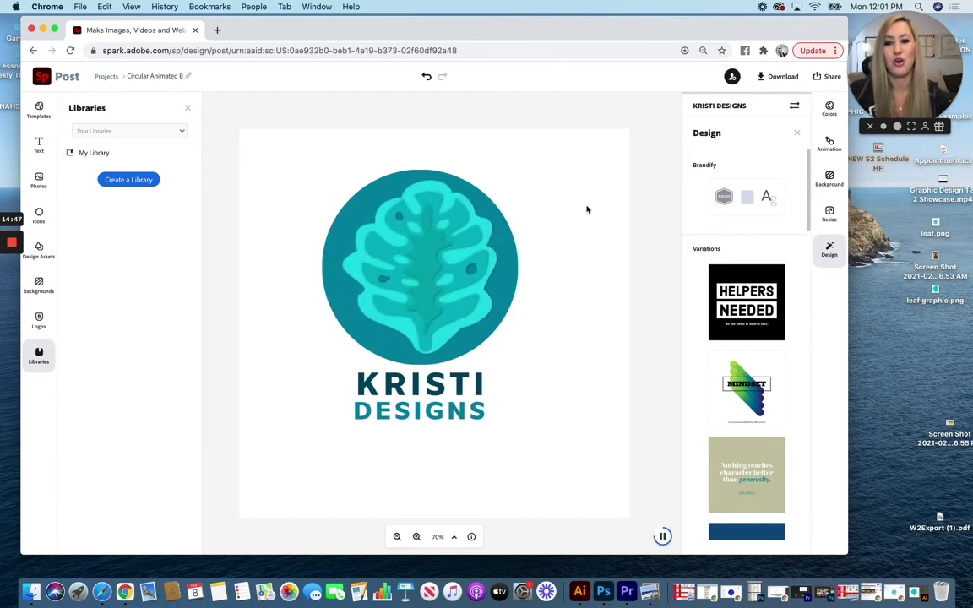
# Download the logo as an MP4 video and move 'Circular Animated Bakery Logo.mp4' onto the desktop.
pyautogui.click(786, 78)
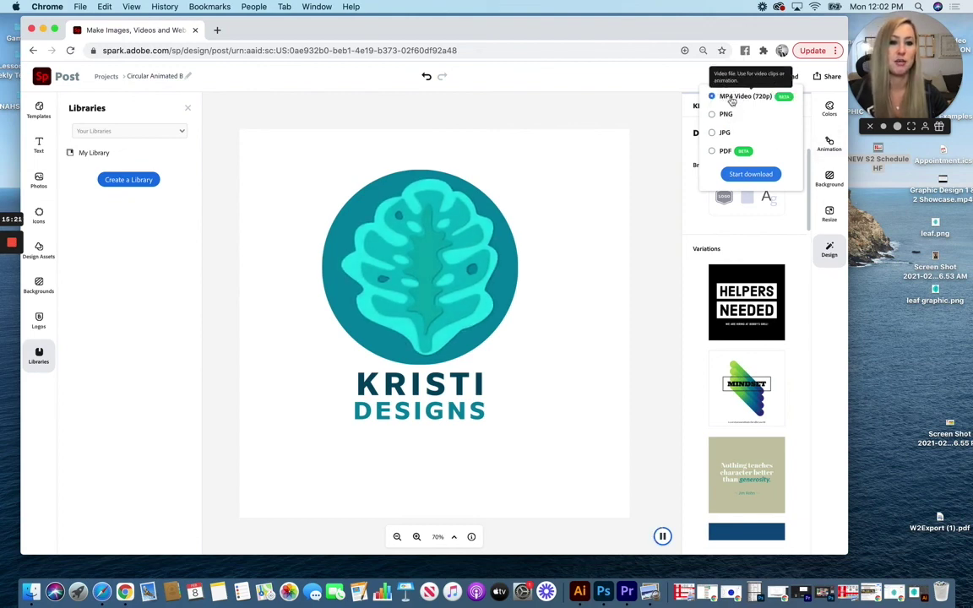
pyautogui.click(758, 177)
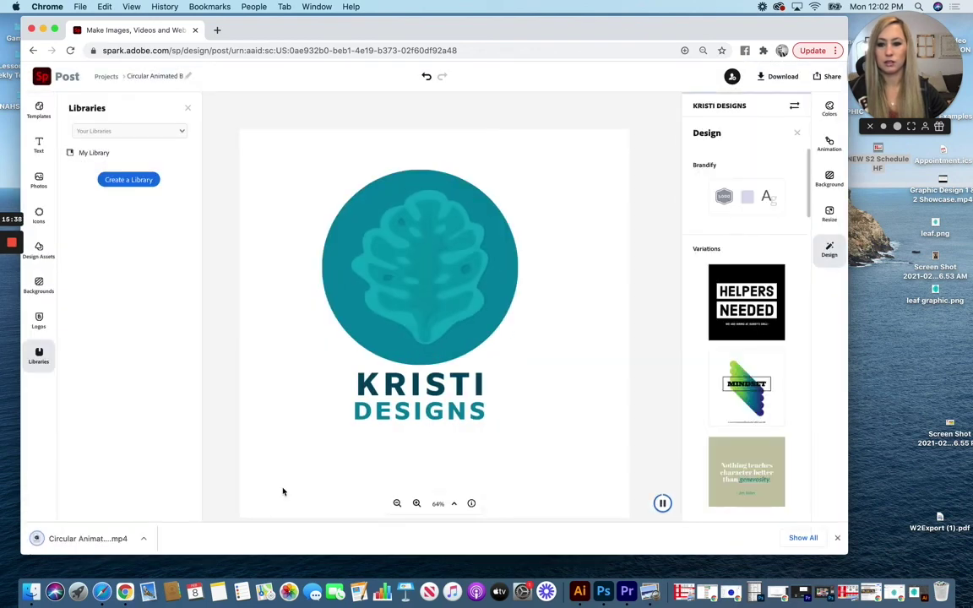
pyautogui.click(144, 538)
pyautogui.click(190, 549)
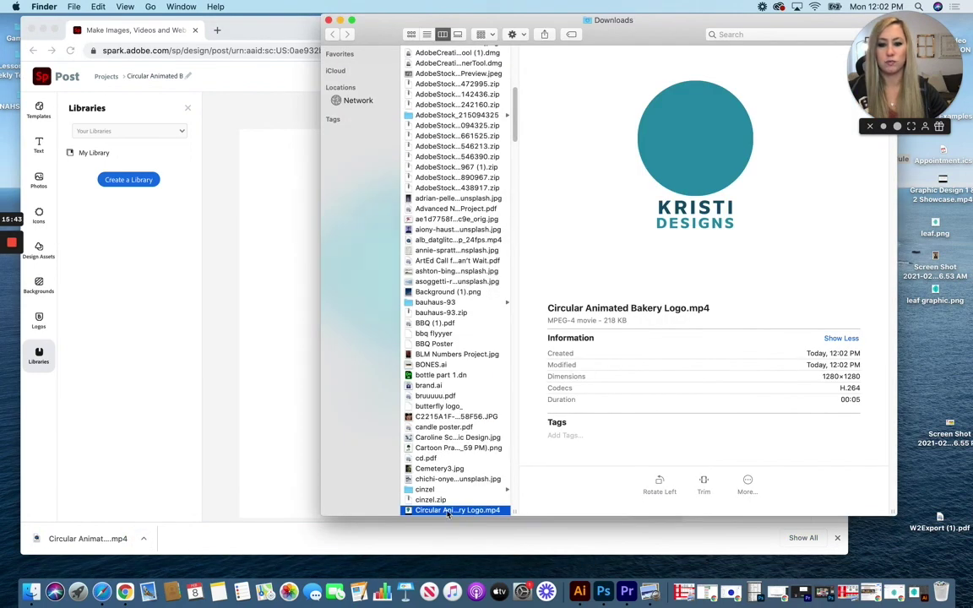
pyautogui.moveTo(447, 513); pyautogui.dragTo(946, 372)
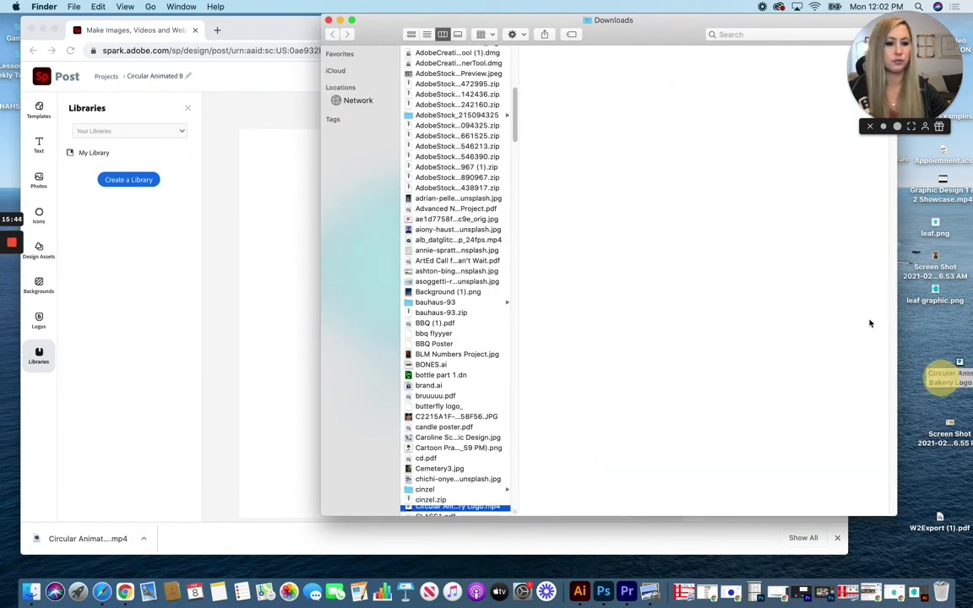
pyautogui.click(328, 20)
pyautogui.doubleClick(960, 361)
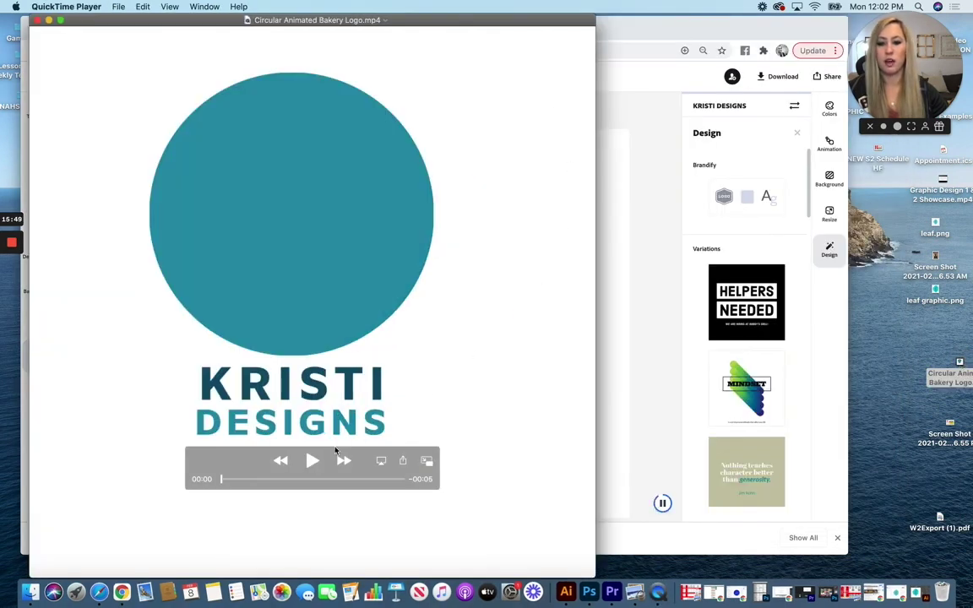
pyautogui.click(314, 461)
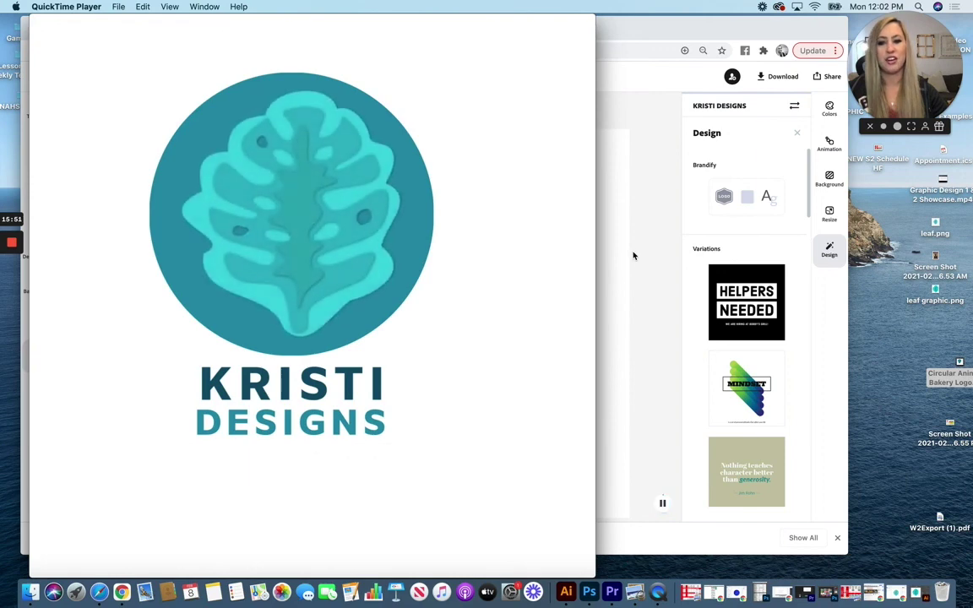
pyautogui.moveTo(416, 122)
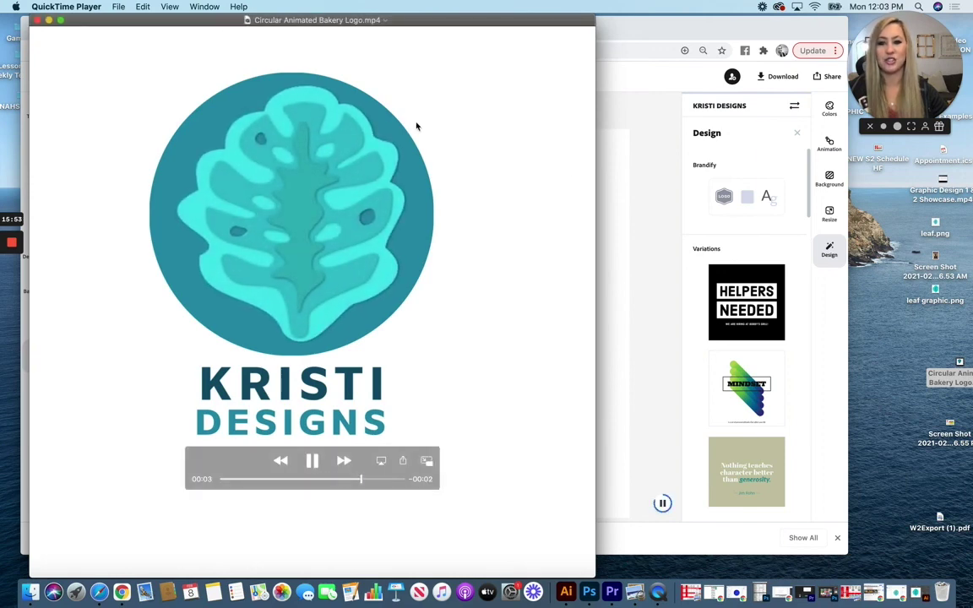
pyautogui.moveTo(352, 22); pyautogui.dragTo(520, 37)
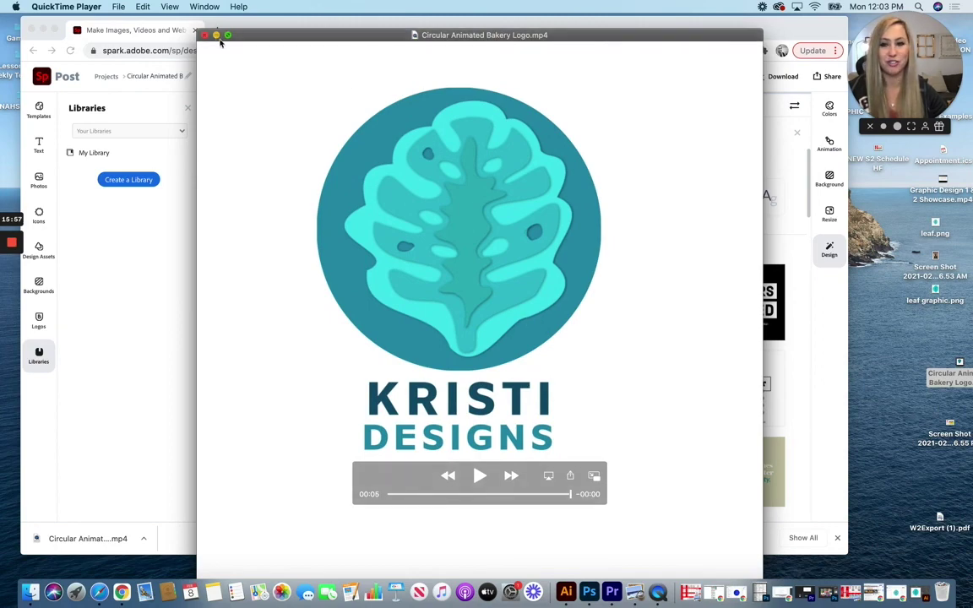
pyautogui.click(203, 36)
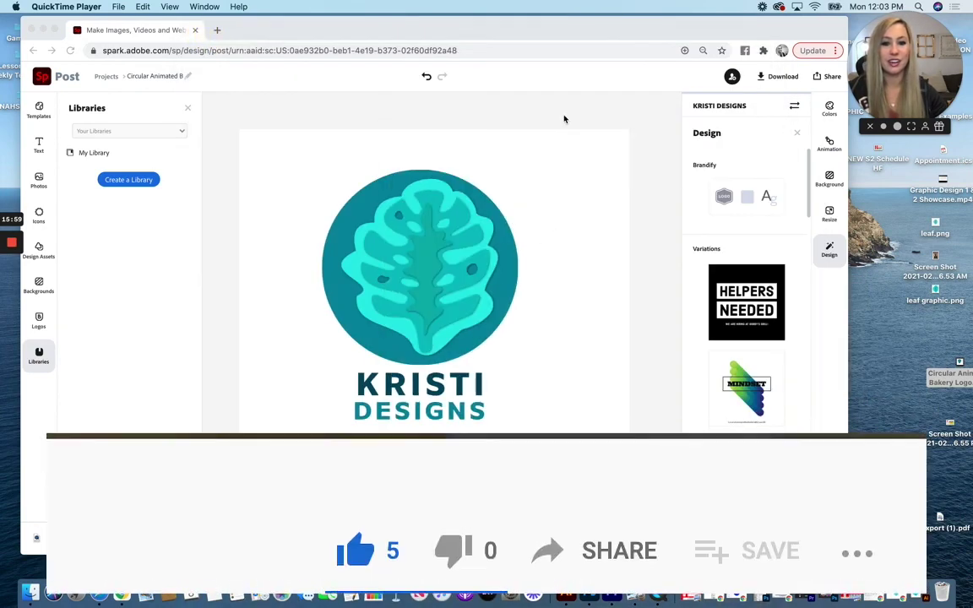